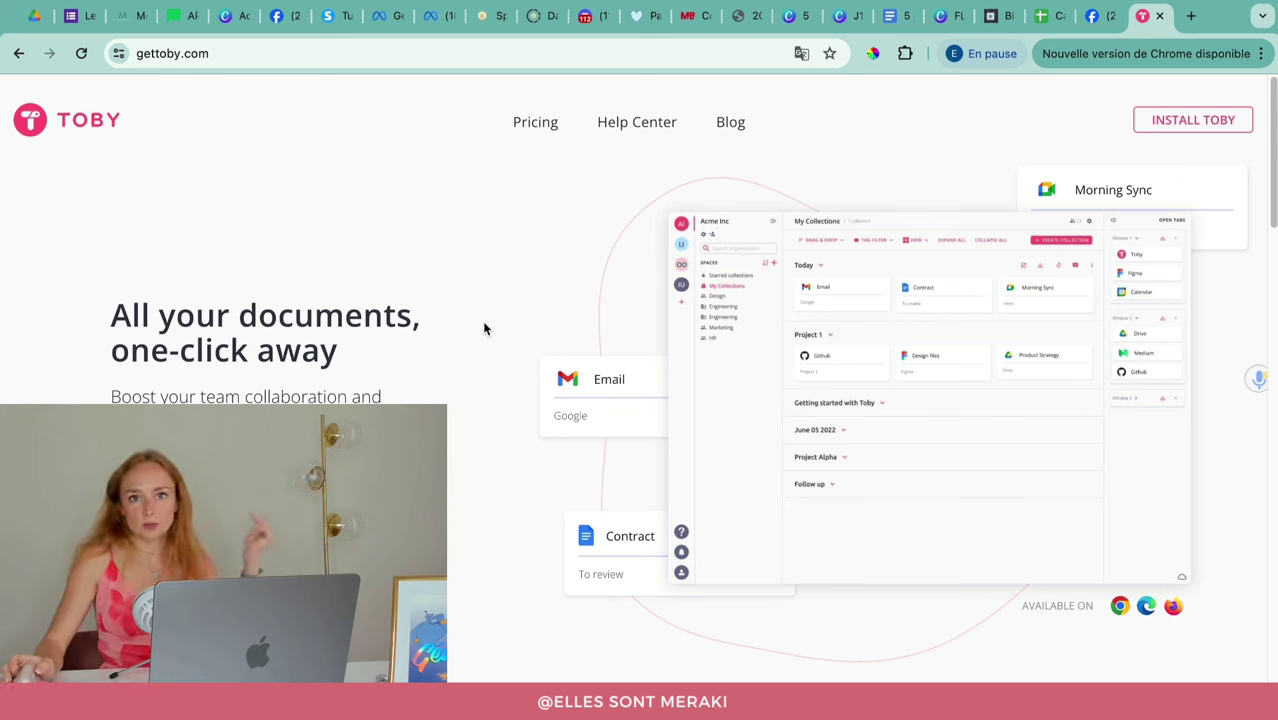
# Step: Add the Toby: Tab Management Tool extension to Chrome from the Web Store
pyautogui.click(1170, 126)
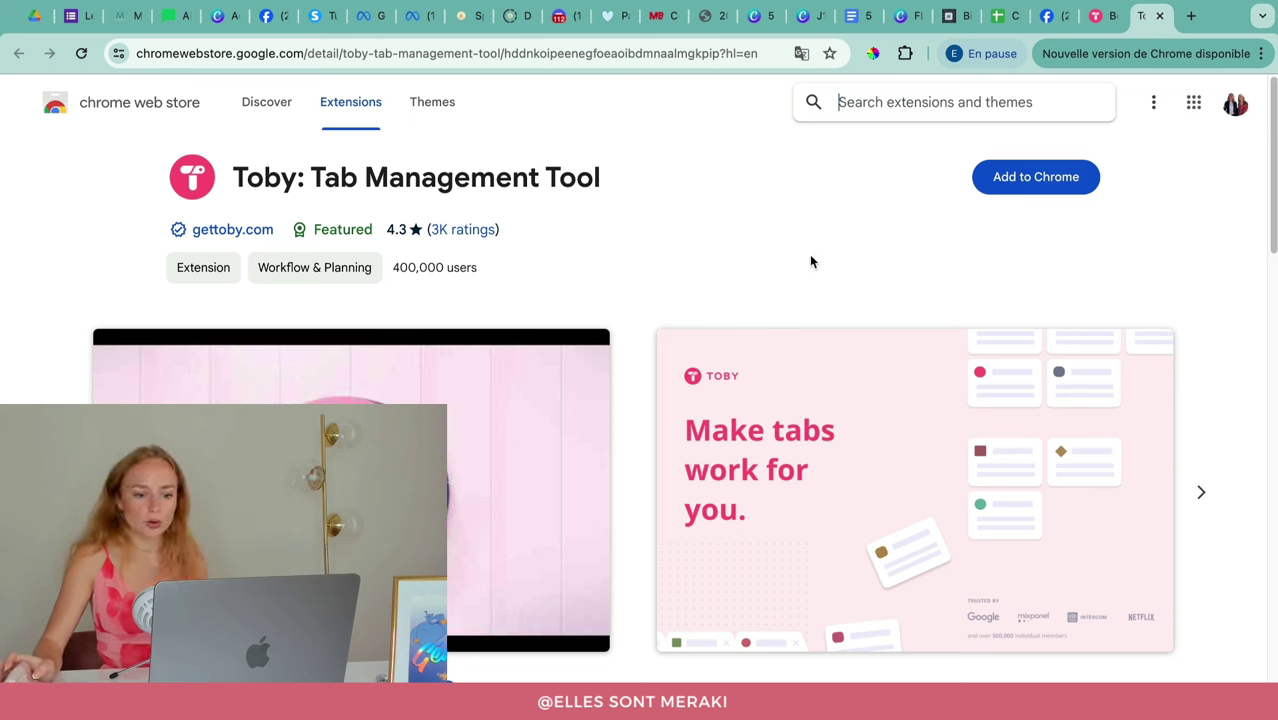
pyautogui.click(1028, 193)
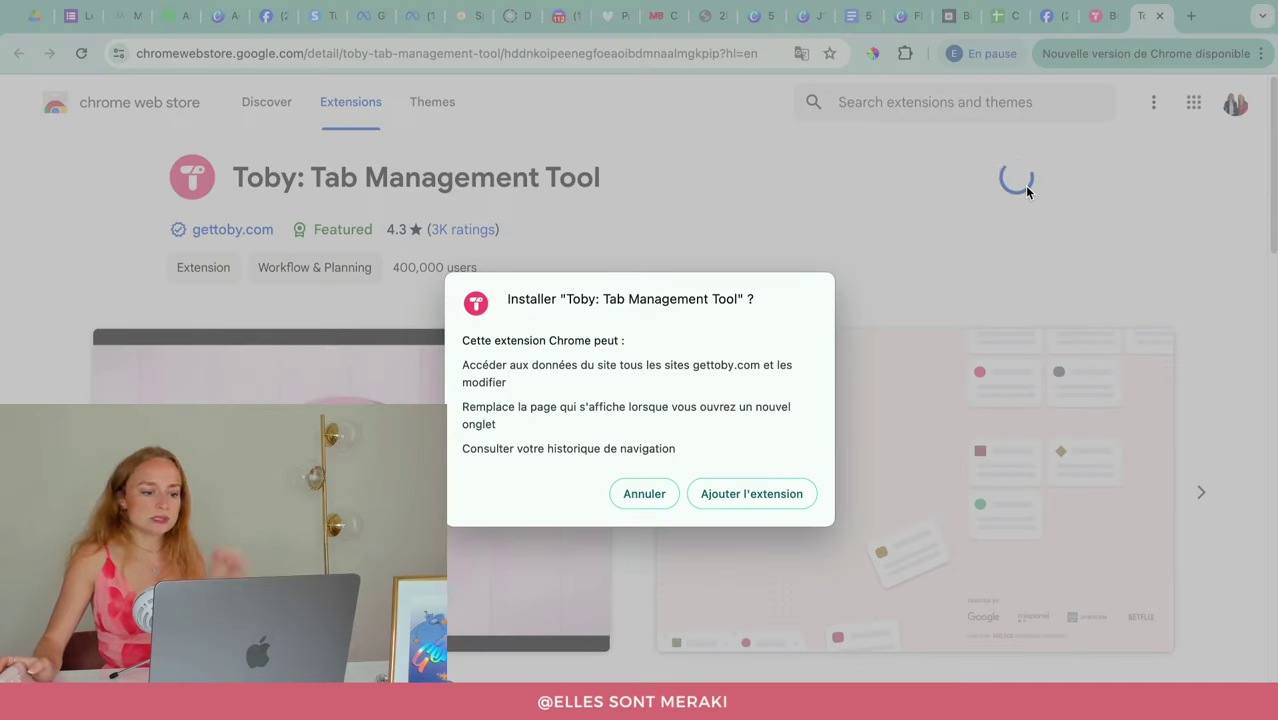
pyautogui.click(752, 493)
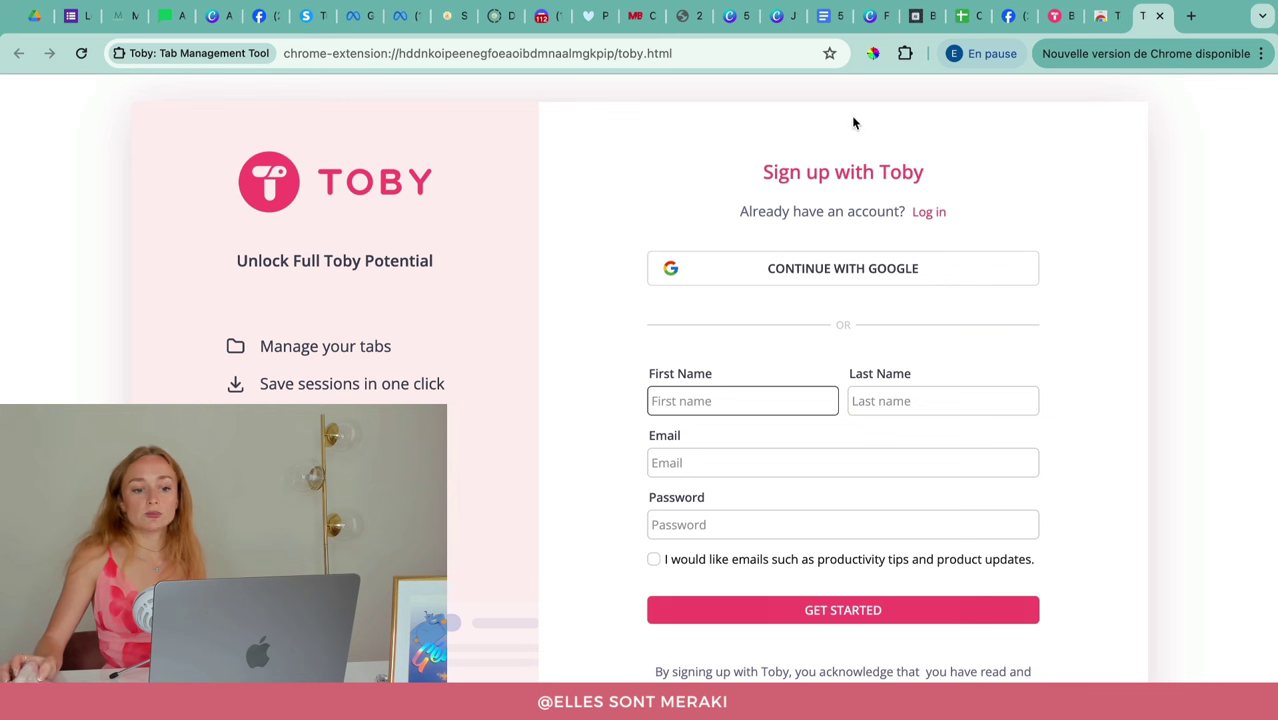
# Step: Fill in the user's first name, last name, e-mail and password in the Toby sign-up form and submit it
pyautogui.click(680, 466)
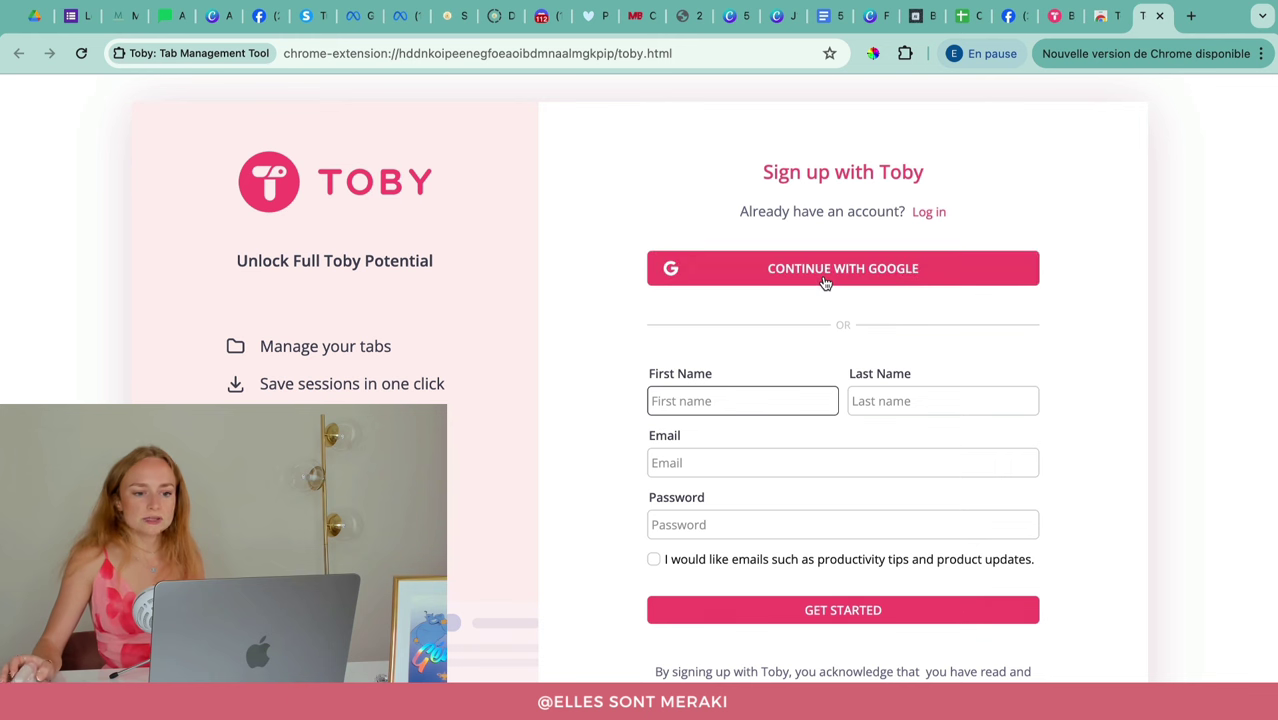
pyautogui.click(737, 400)
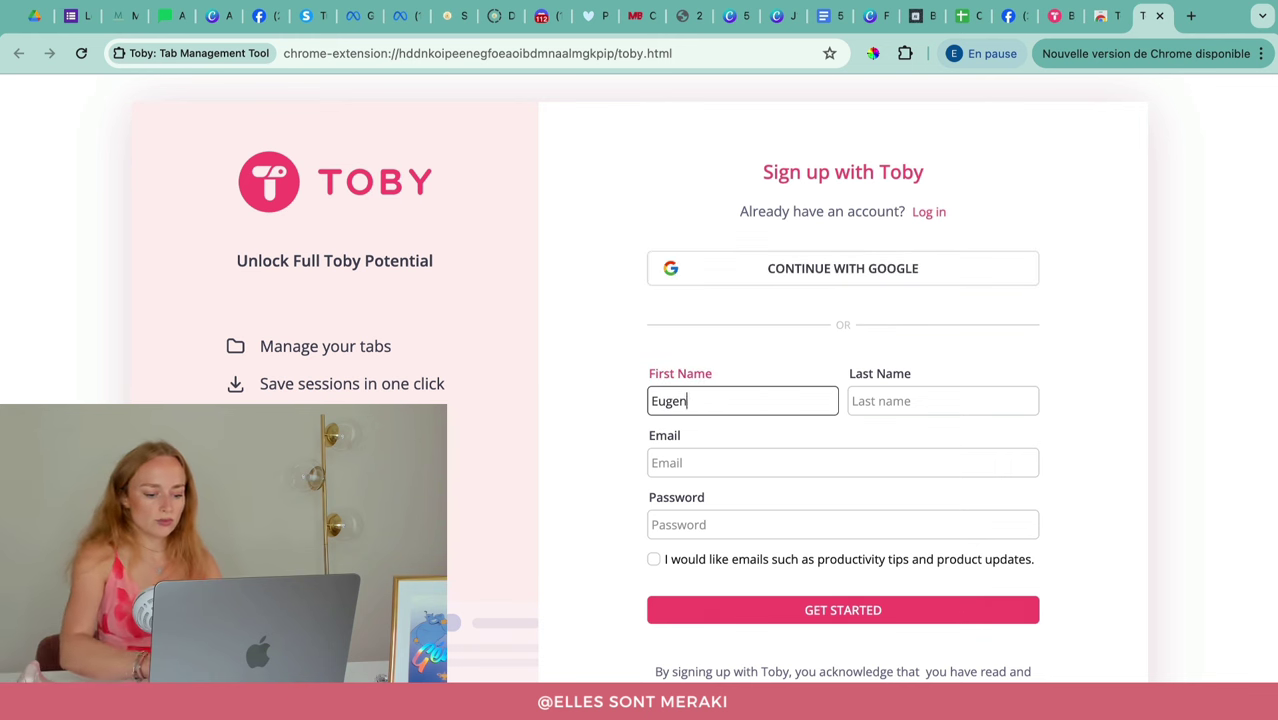
pyautogui.press('Tab')
pyautogui.press('Tab')
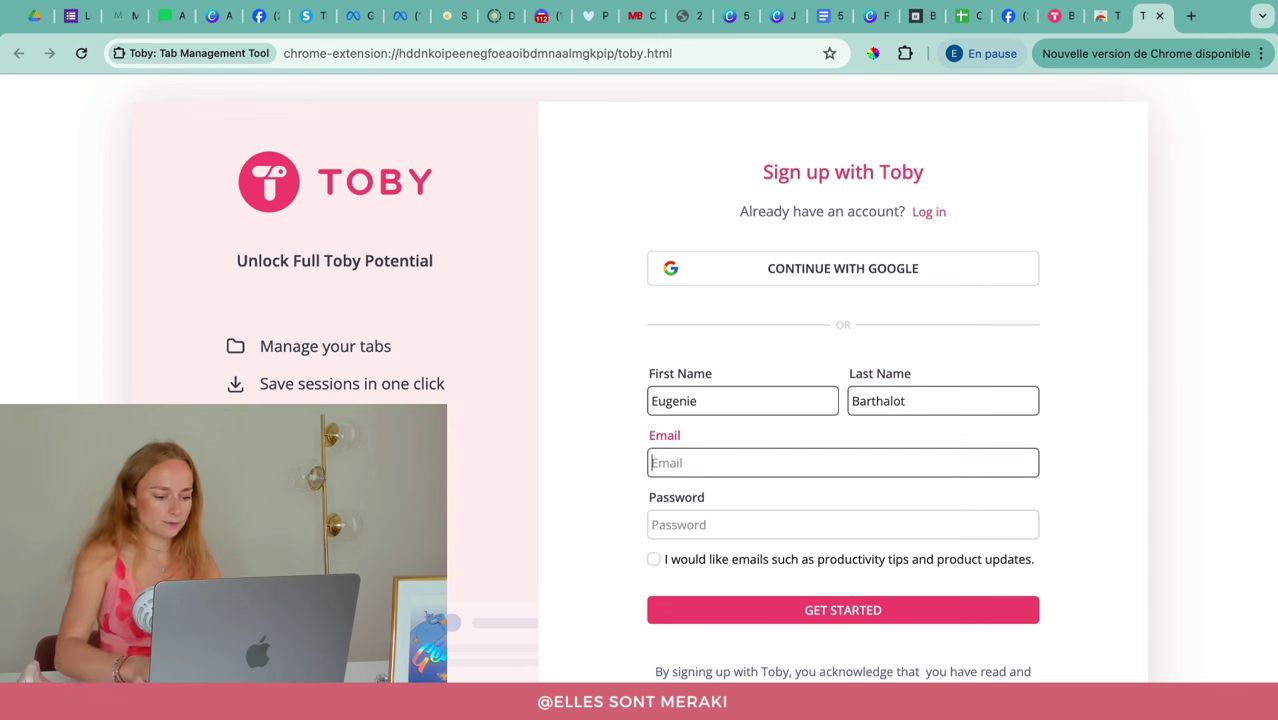
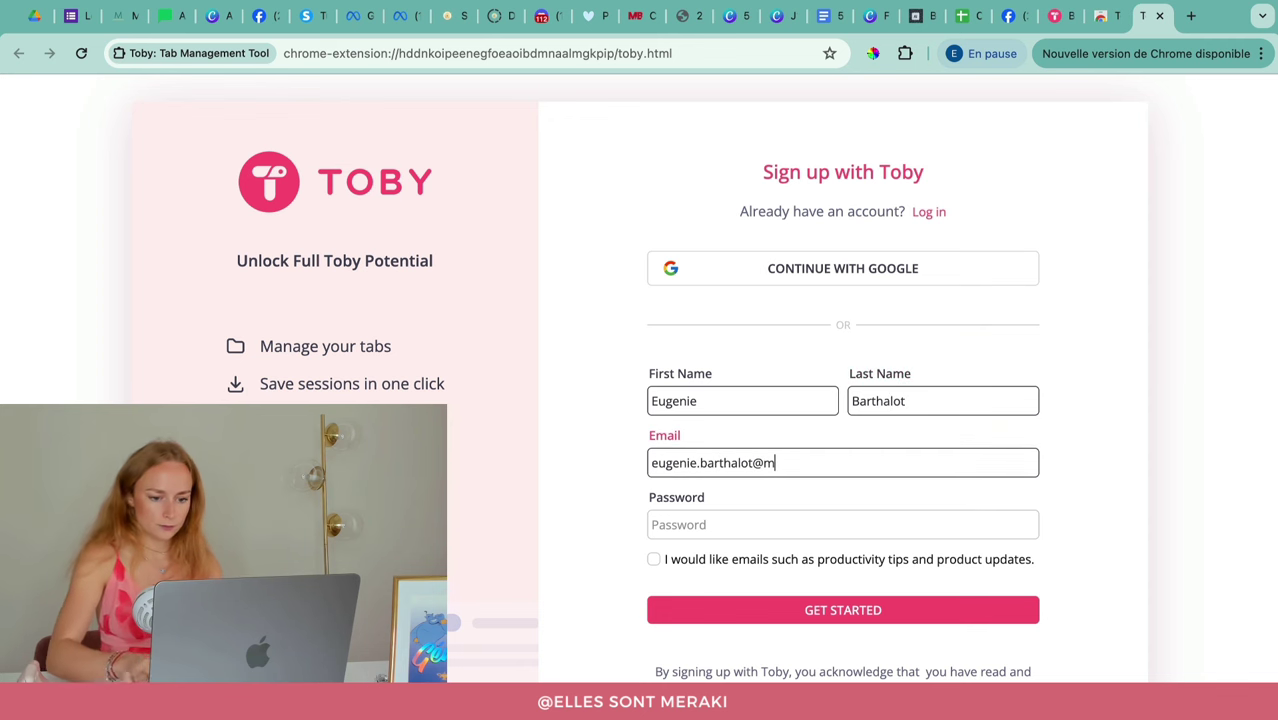
pyautogui.press('Tab')
pyautogui.write('*******')
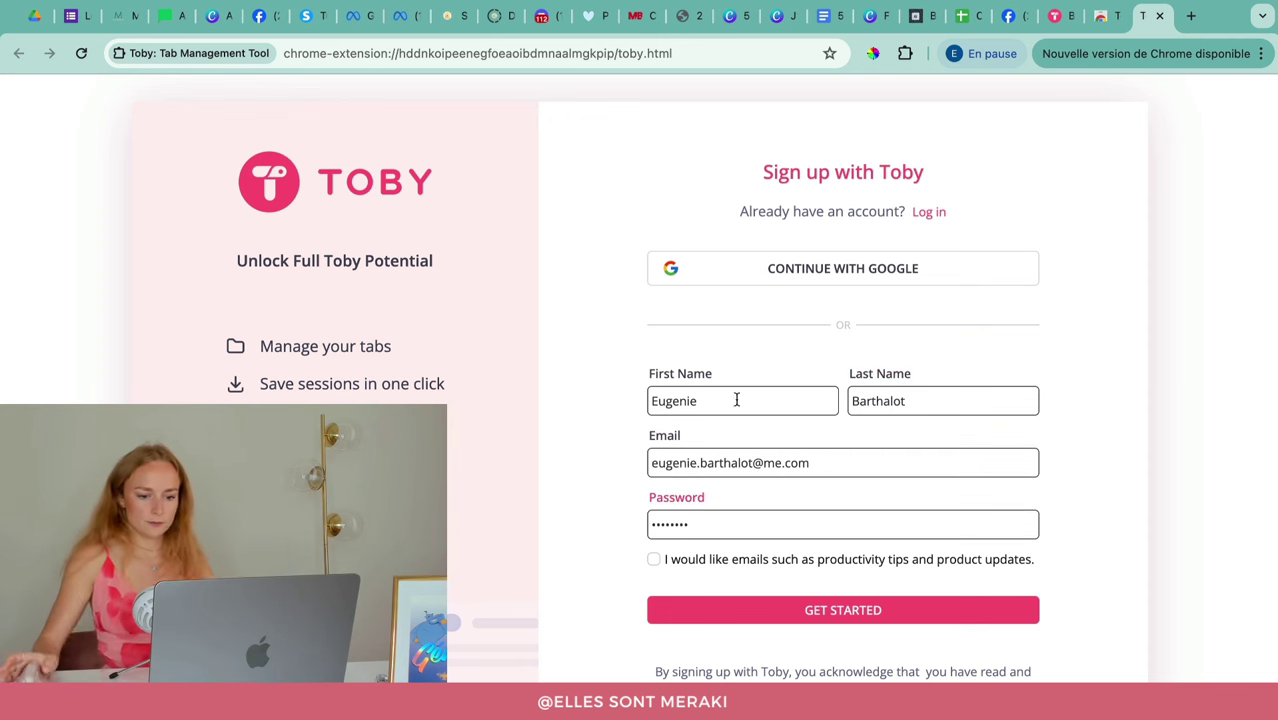
pyautogui.click(811, 612)
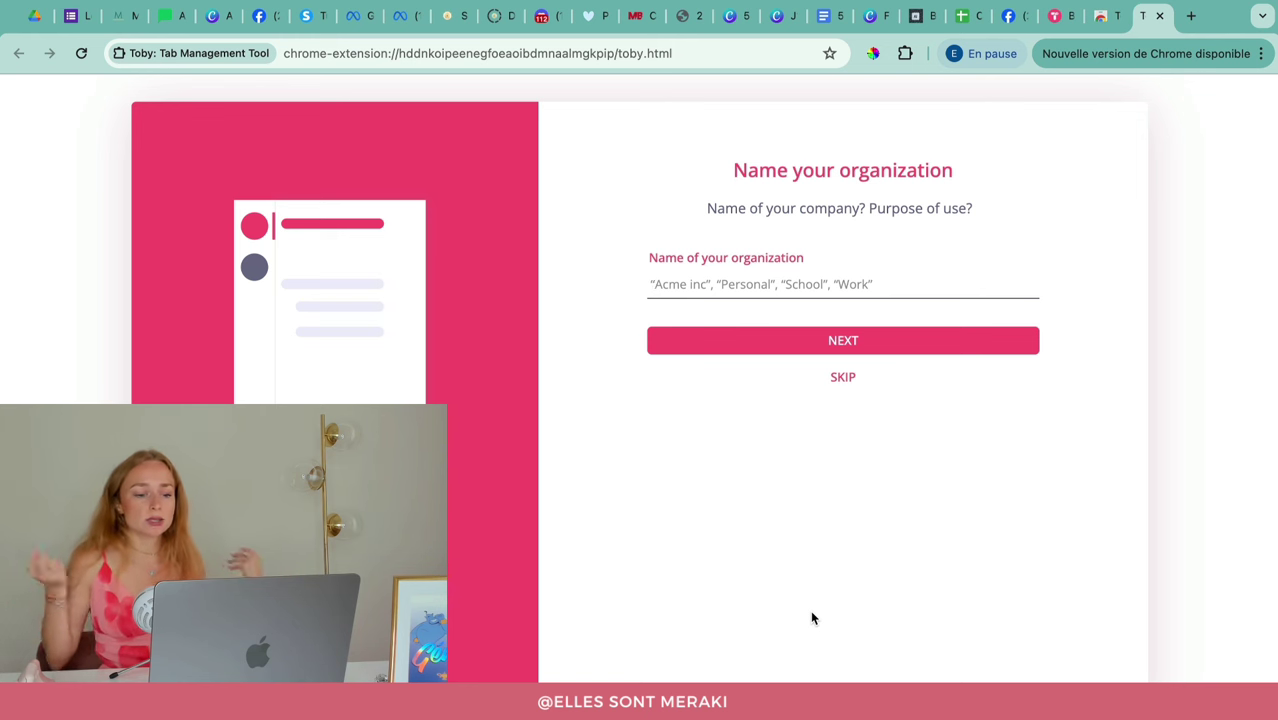
# Step: Enter 'Elles Sont Meraki' as the organization name and skip the invite-members page
pyautogui.write('Elles Sont Meraki')
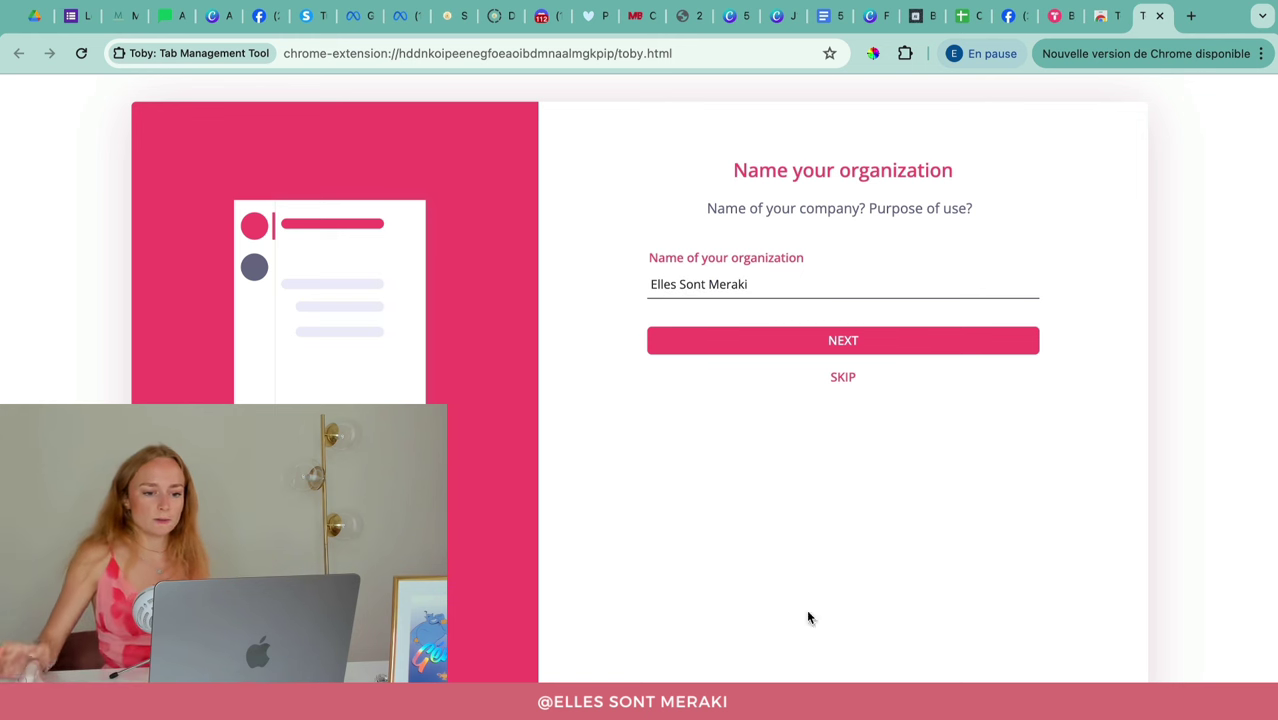
pyautogui.click(832, 345)
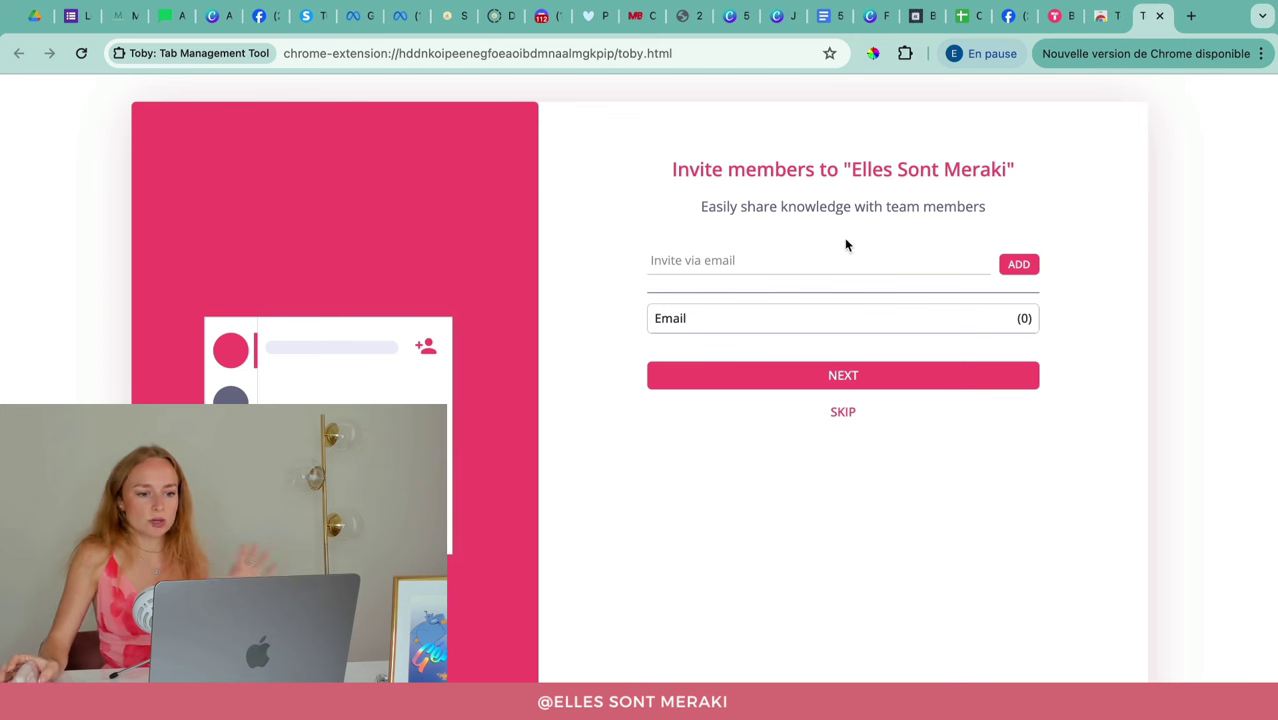
pyautogui.click(842, 416)
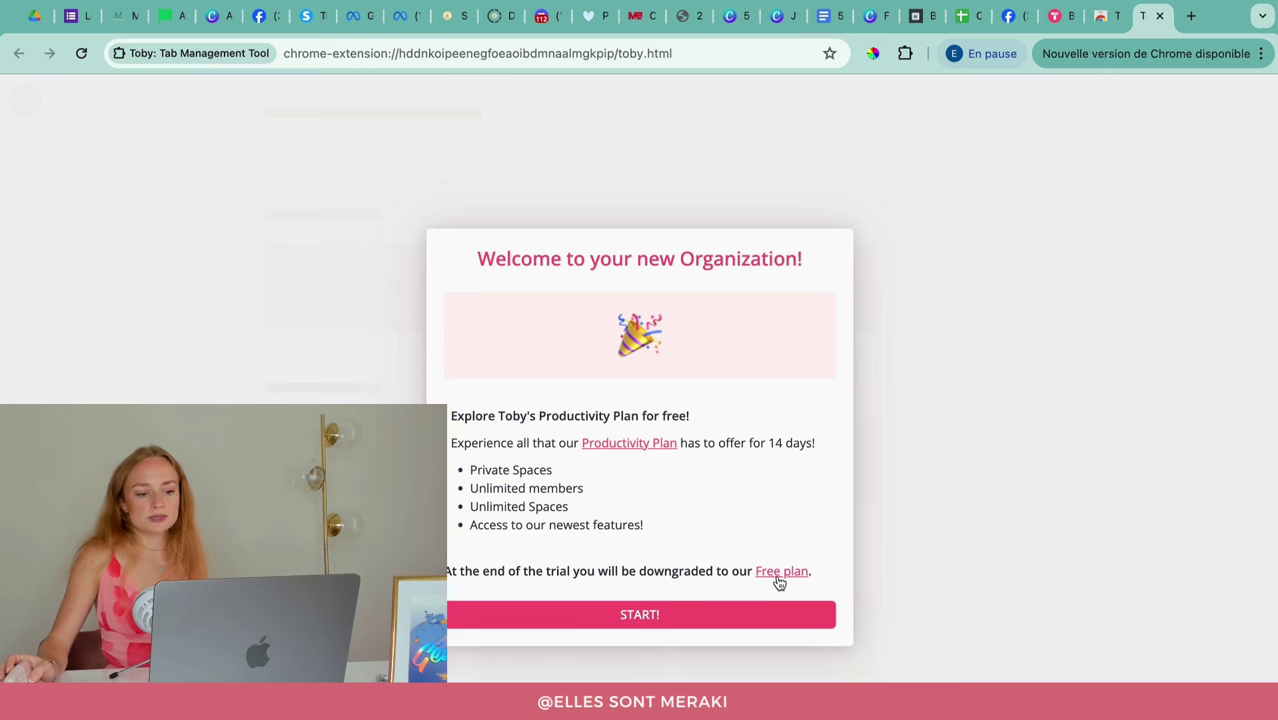
# Step: Accept the free 14-day Productivity Plan trial and launch the Welcome to Toby tour
pyautogui.click(648, 617)
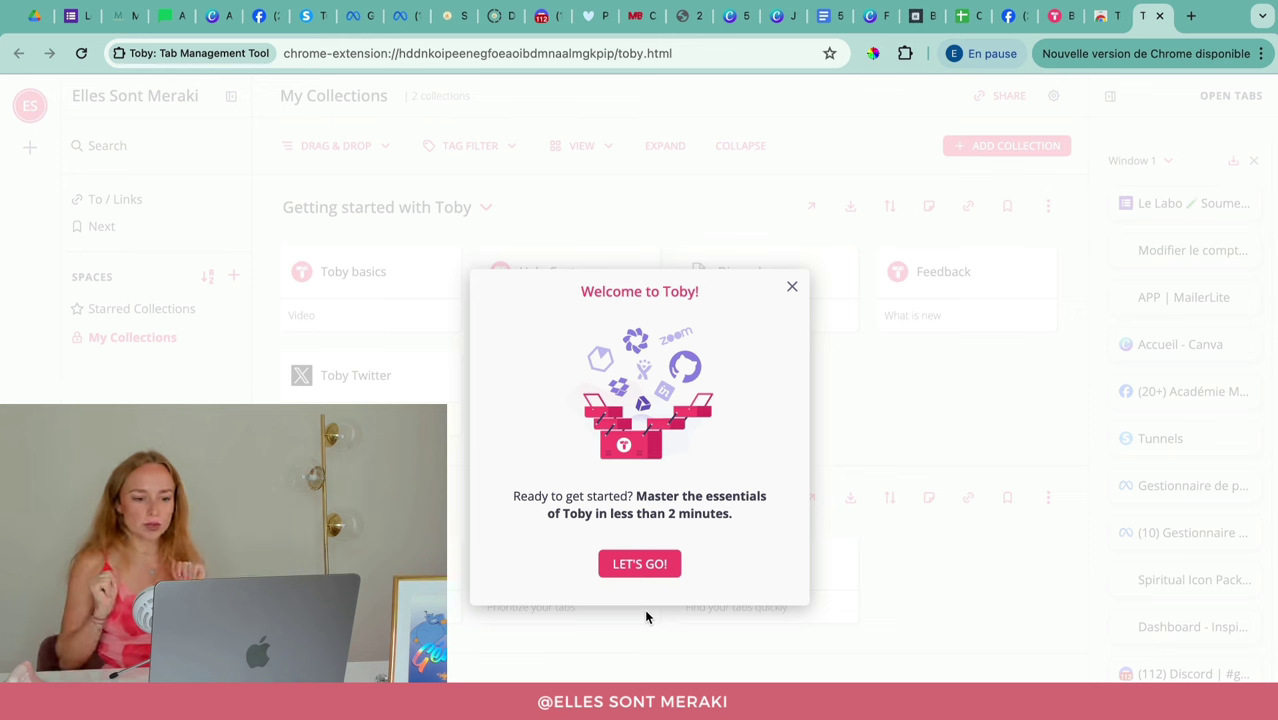
pyautogui.click(643, 563)
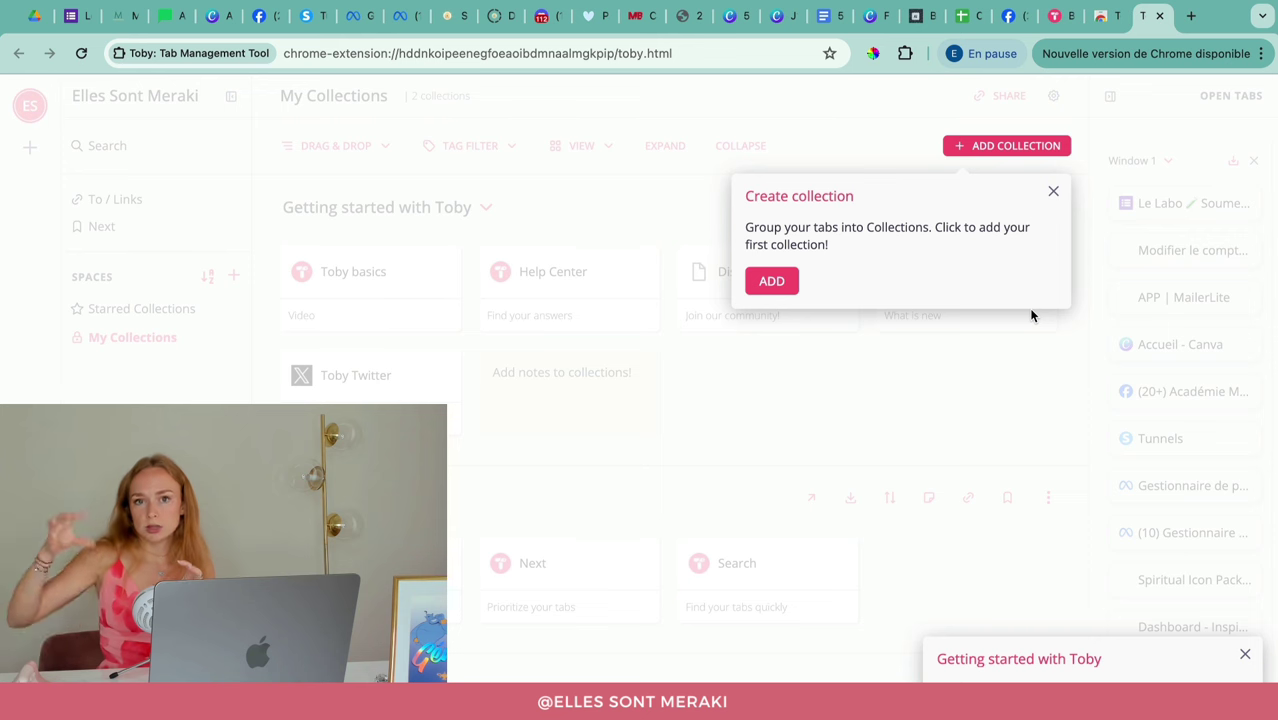
# Step: Add a collection titled 'Académie Meraki' in My Collections
pyautogui.click(1006, 150)
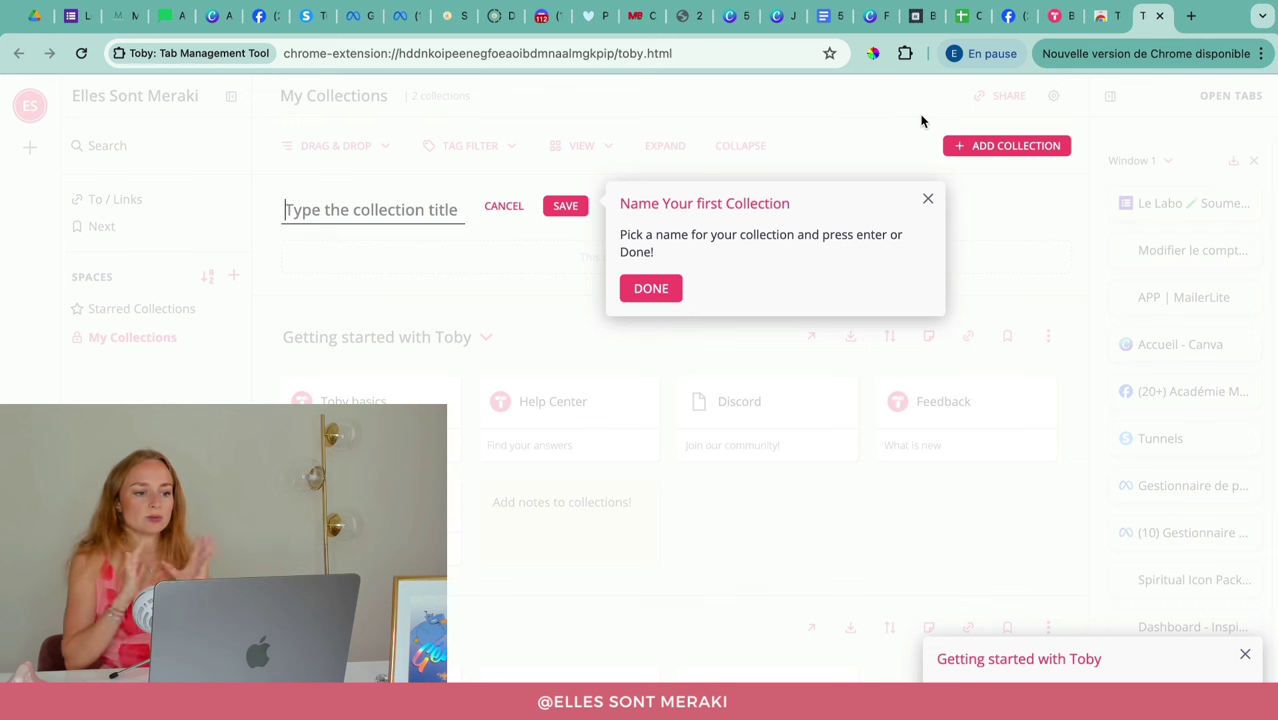
pyautogui.write('Académie Meraki')
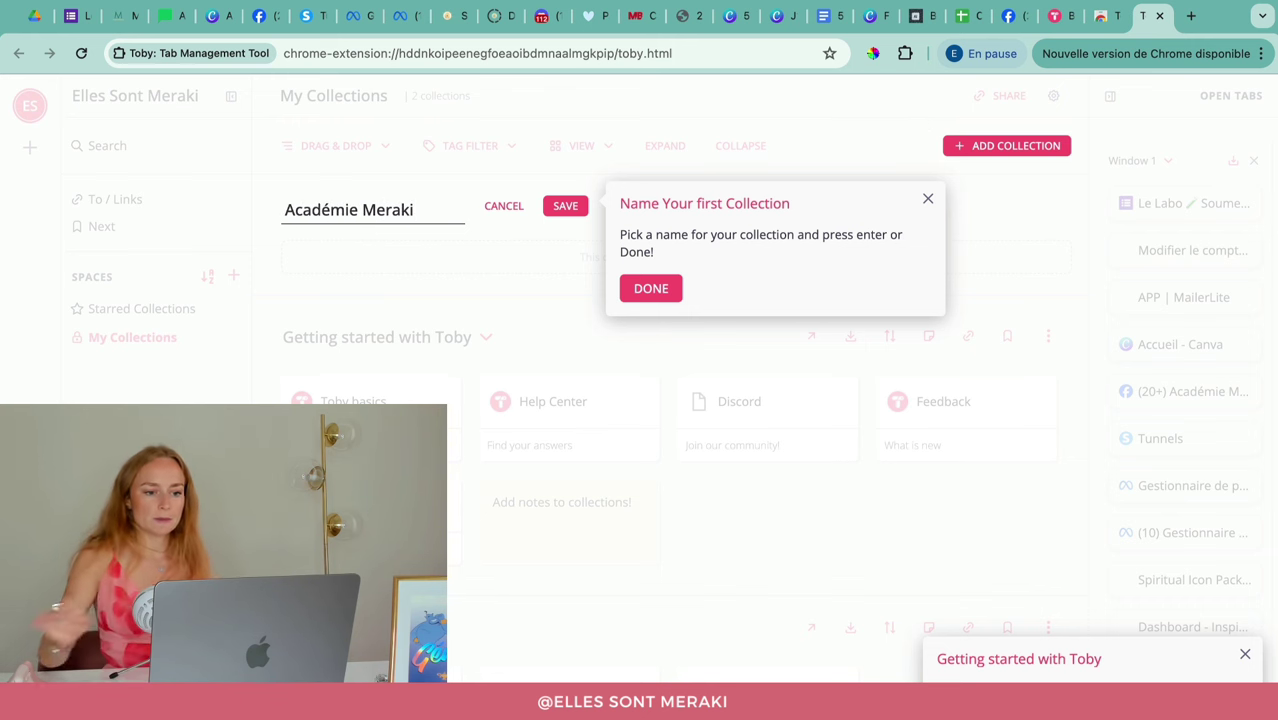
pyautogui.click(565, 207)
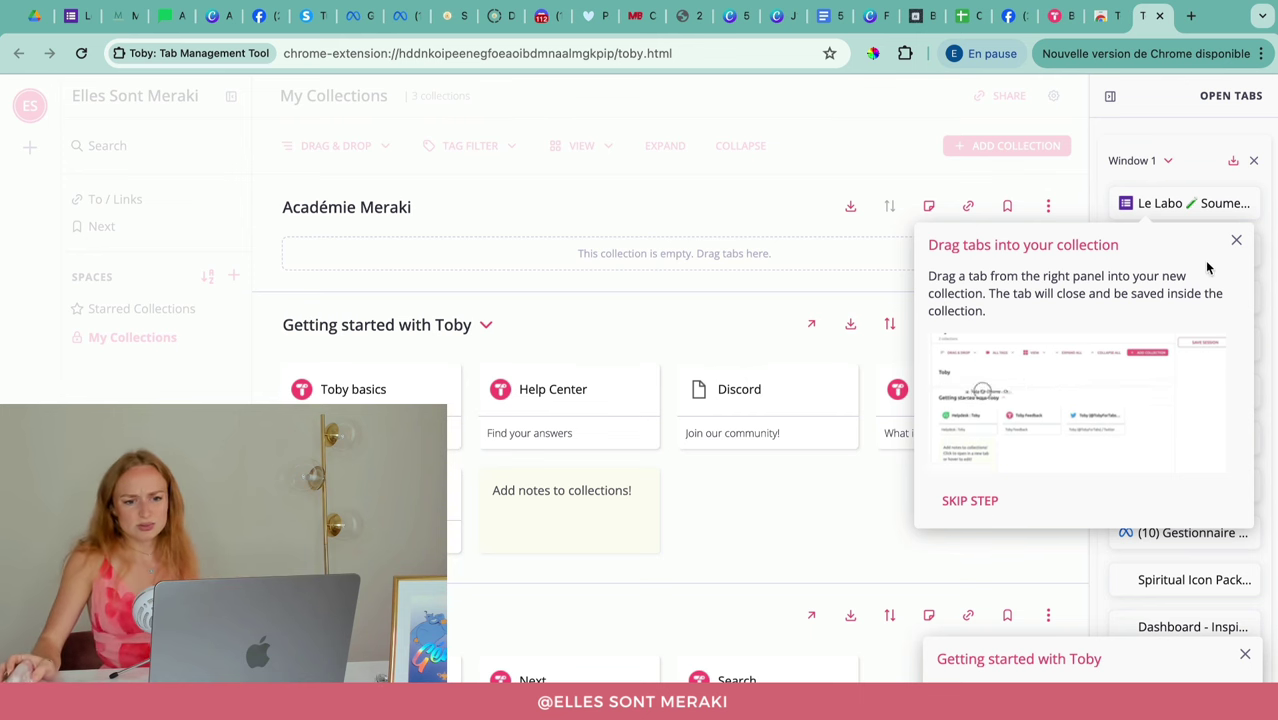
# Step: Close the drag-tabs tip, then collapse and re-expand Window 1 in the Open Tabs panel
pyautogui.click(1236, 243)
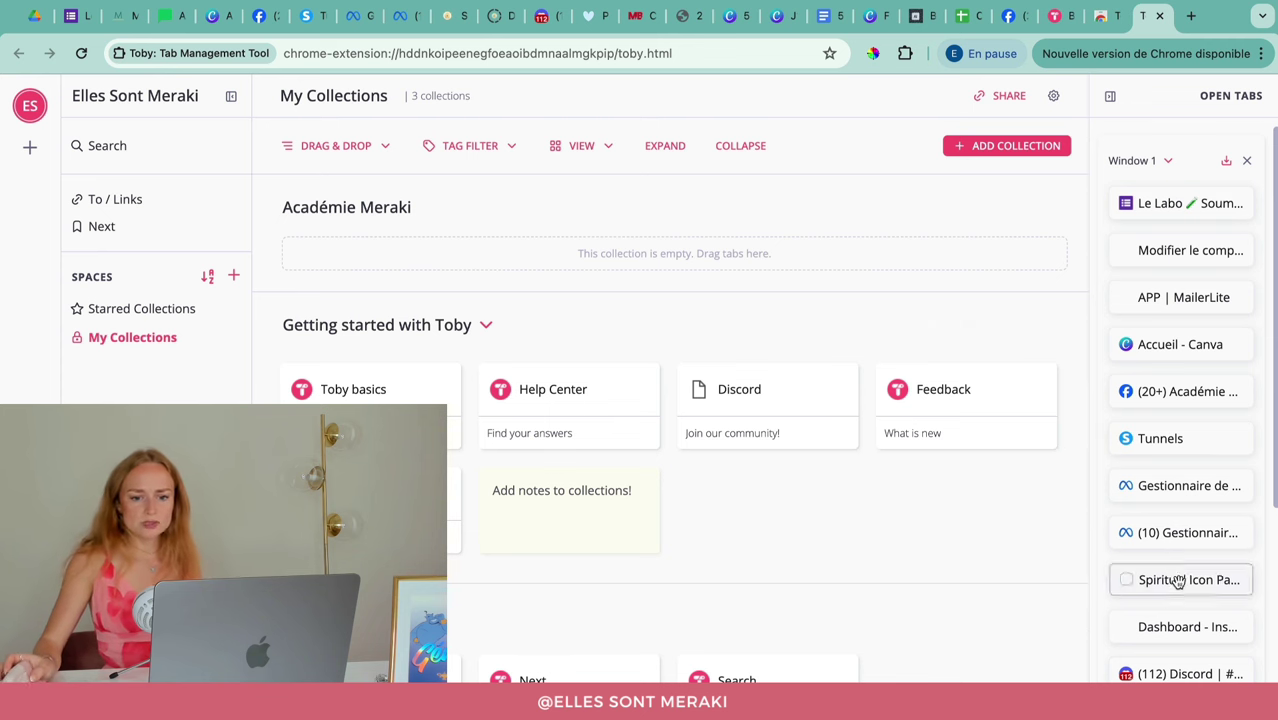
pyautogui.scroll(-5, 1178, 580)
pyautogui.scroll(6, 1178, 600)
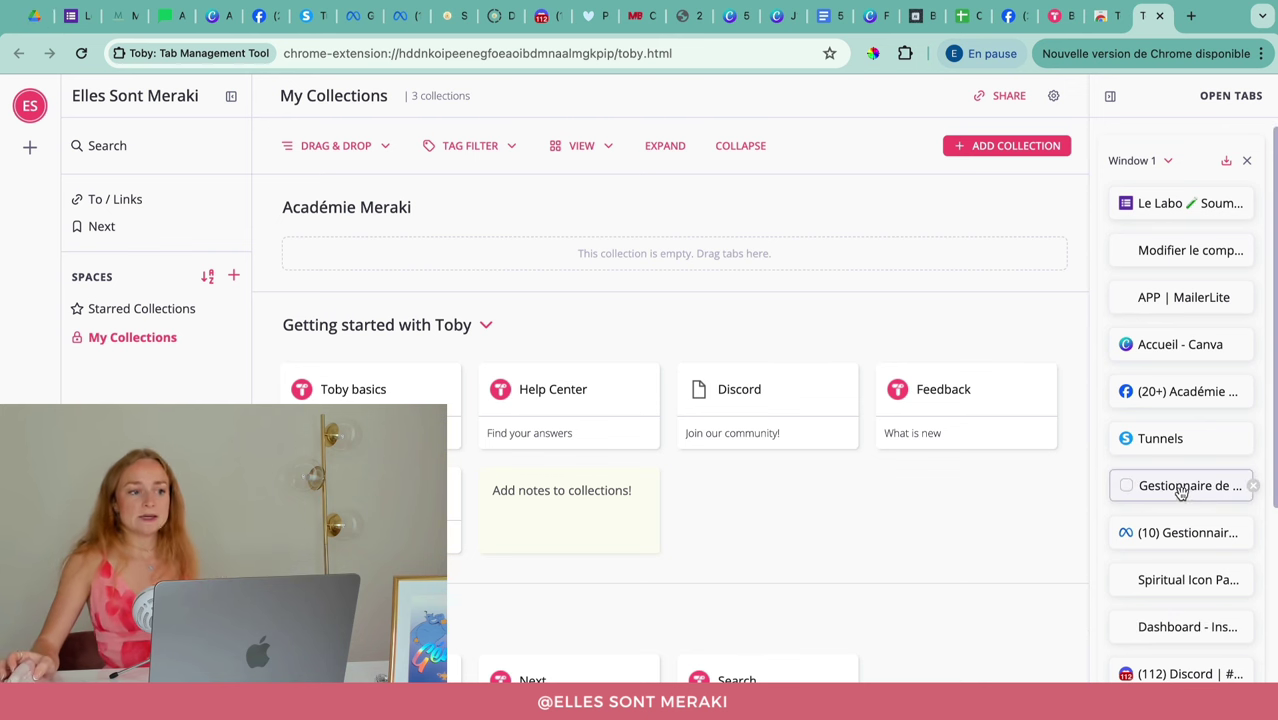
pyautogui.click(1168, 162)
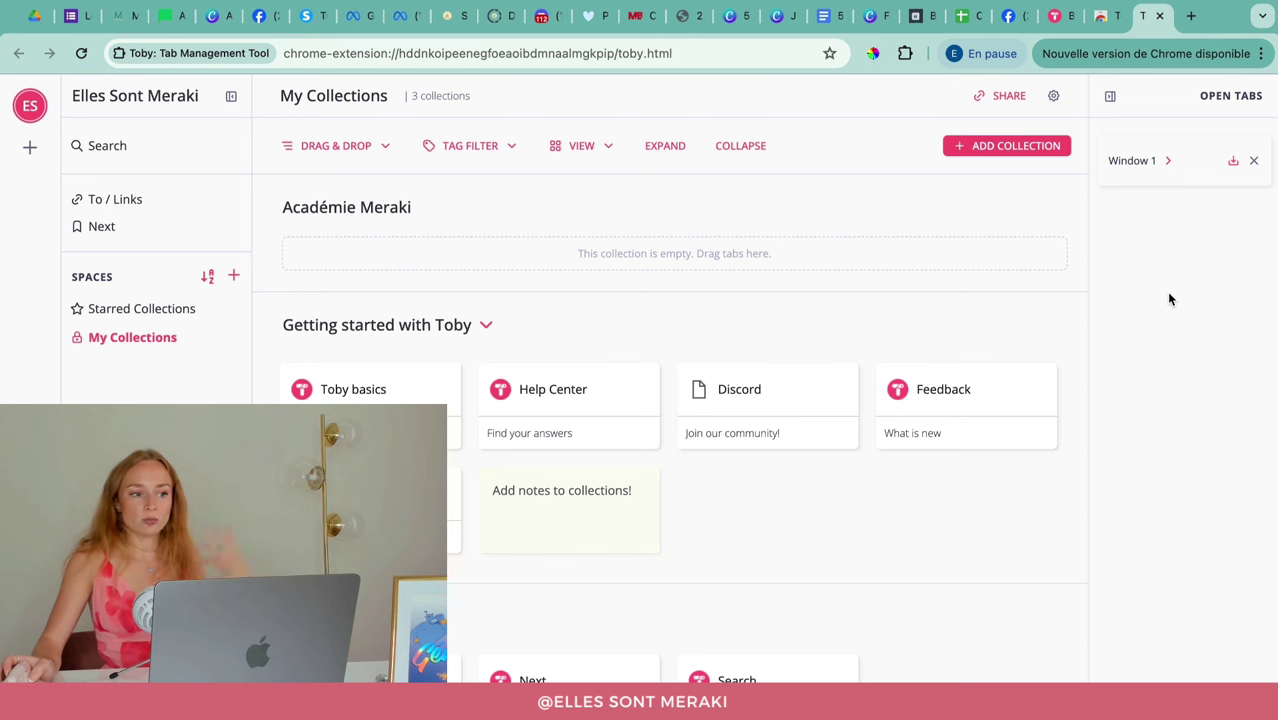
pyautogui.click(1170, 163)
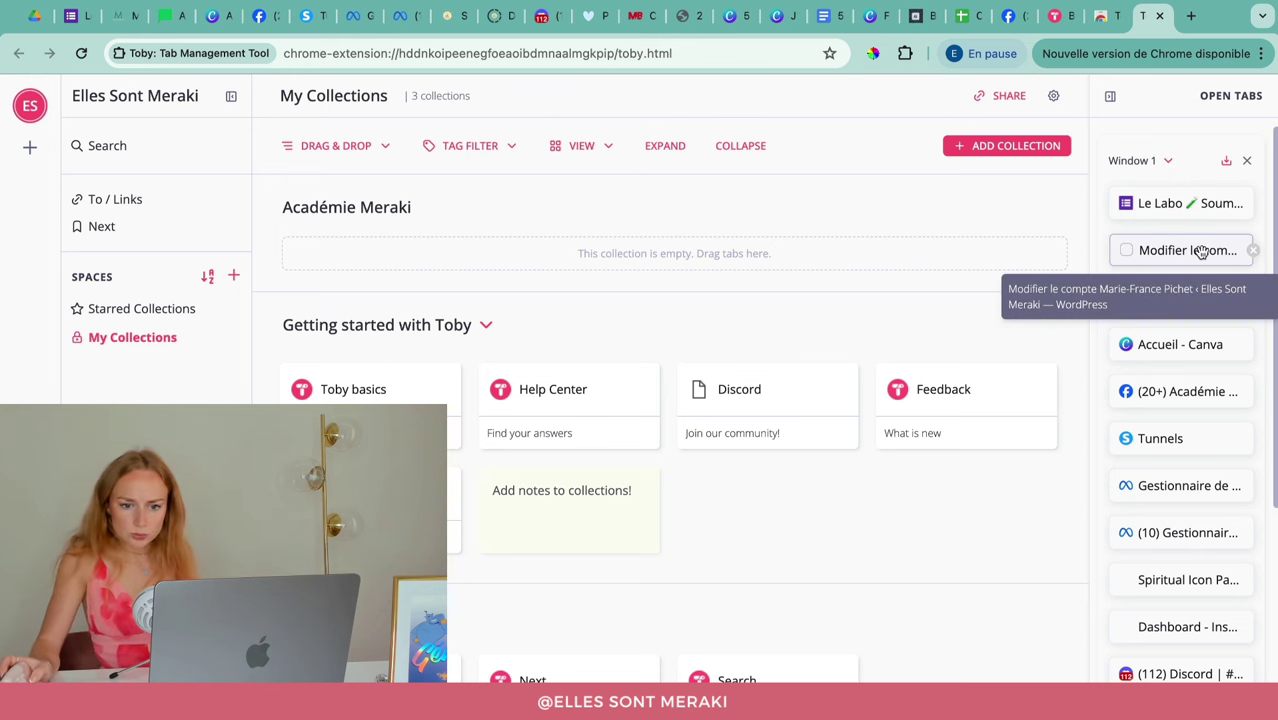
# Step: Drag the WordPress account-editing tab and the Facebook group tab into Académie Meraki
pyautogui.moveTo(1200, 250); pyautogui.dragTo(961, 277)
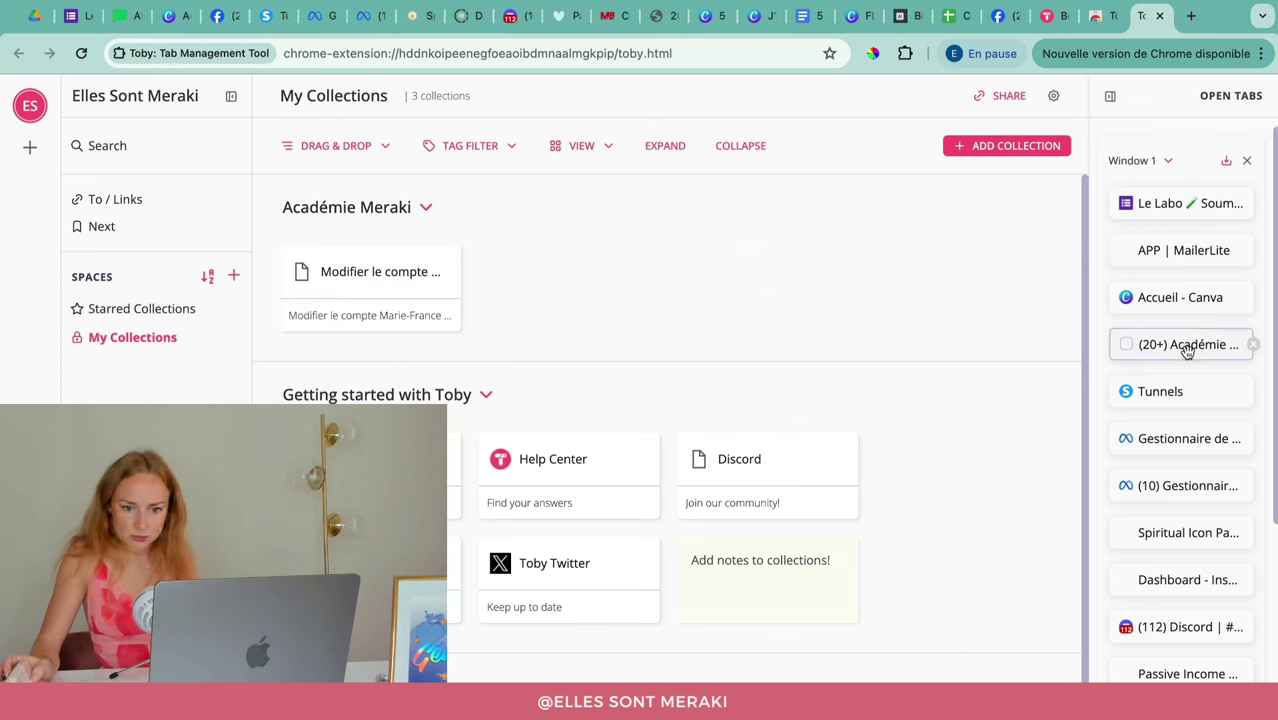
pyautogui.moveTo(1187, 350); pyautogui.dragTo(600, 290)
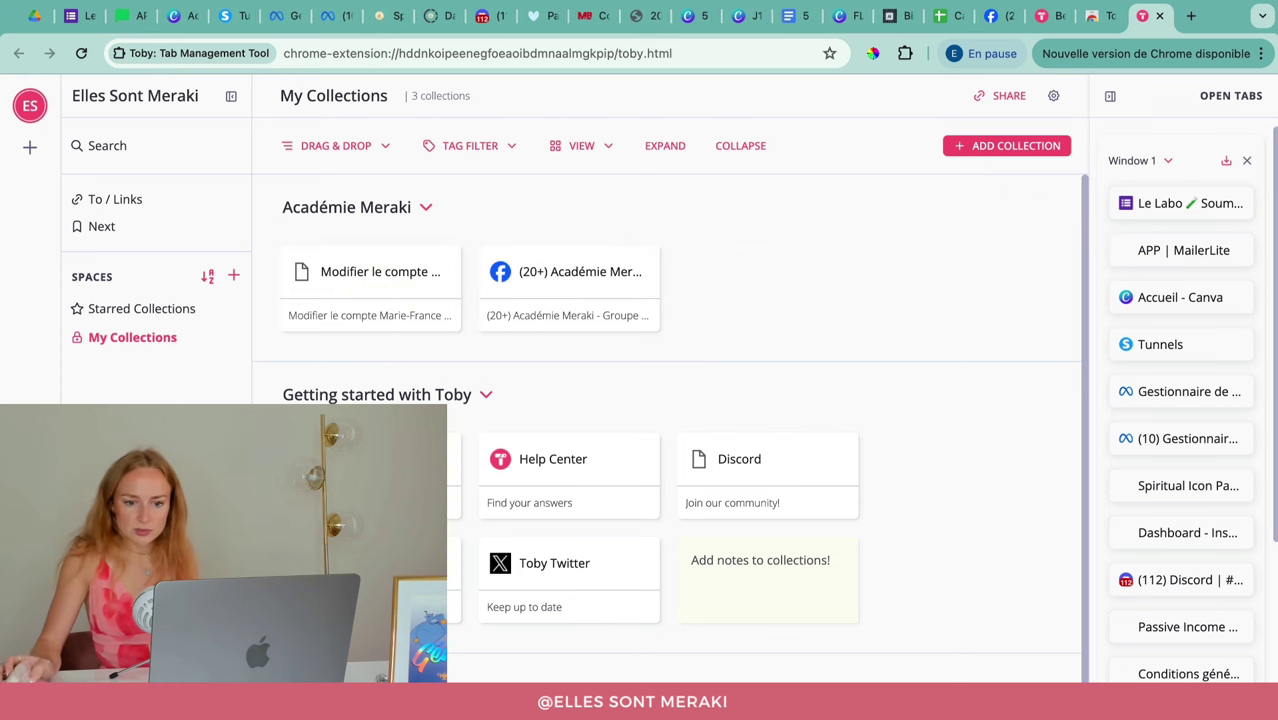
pyautogui.scroll(-2, 1184, 382)
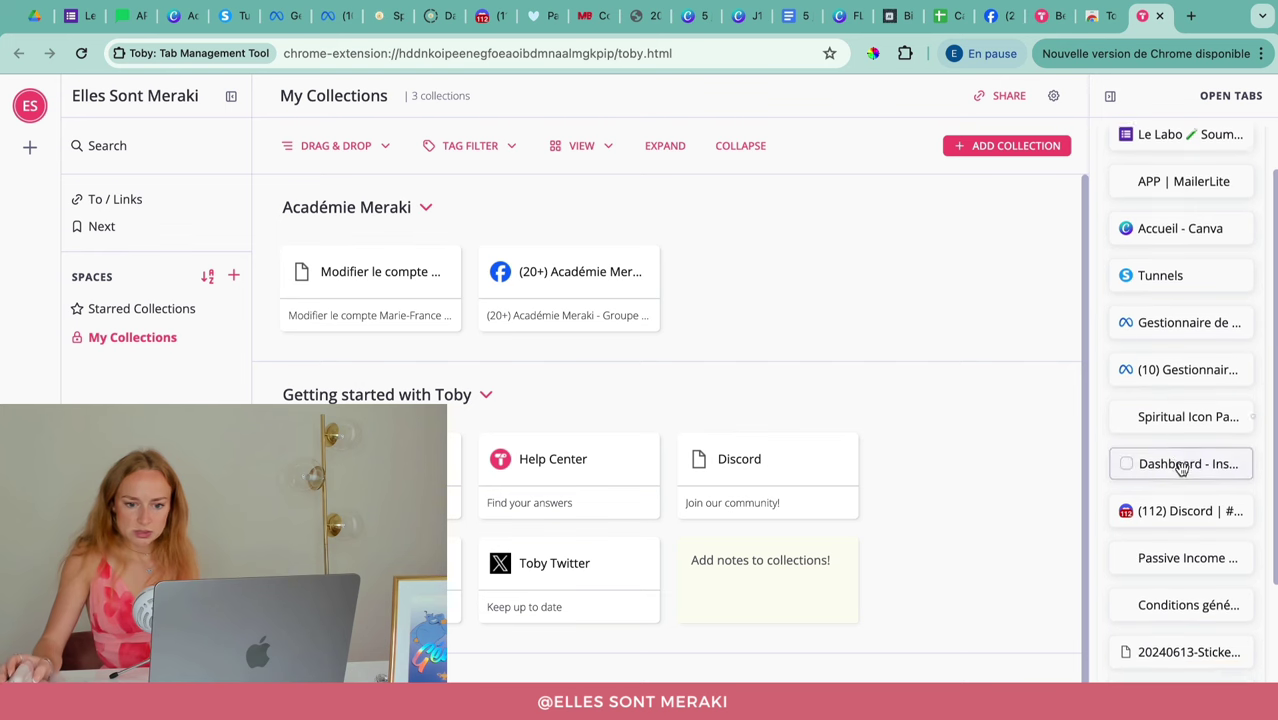
pyautogui.scroll(-5, 1186, 512)
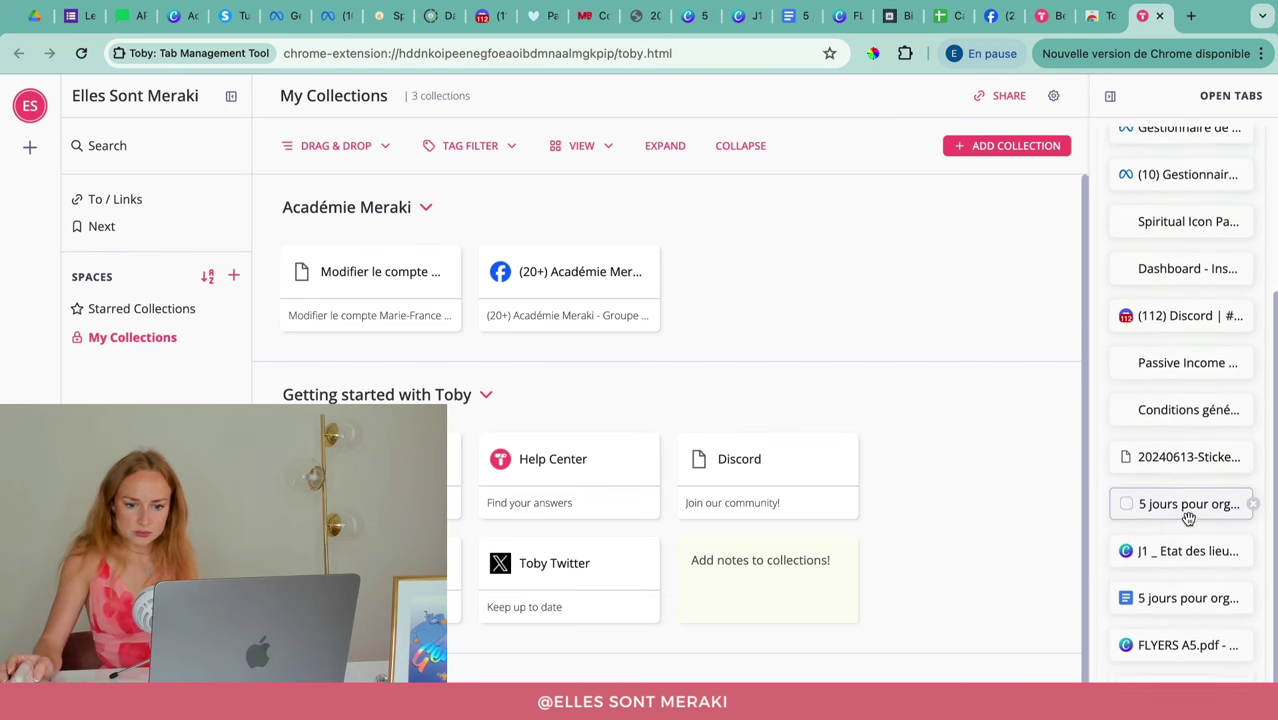
pyautogui.scroll(-1, 1188, 520)
pyautogui.scroll(-1, 1192, 500)
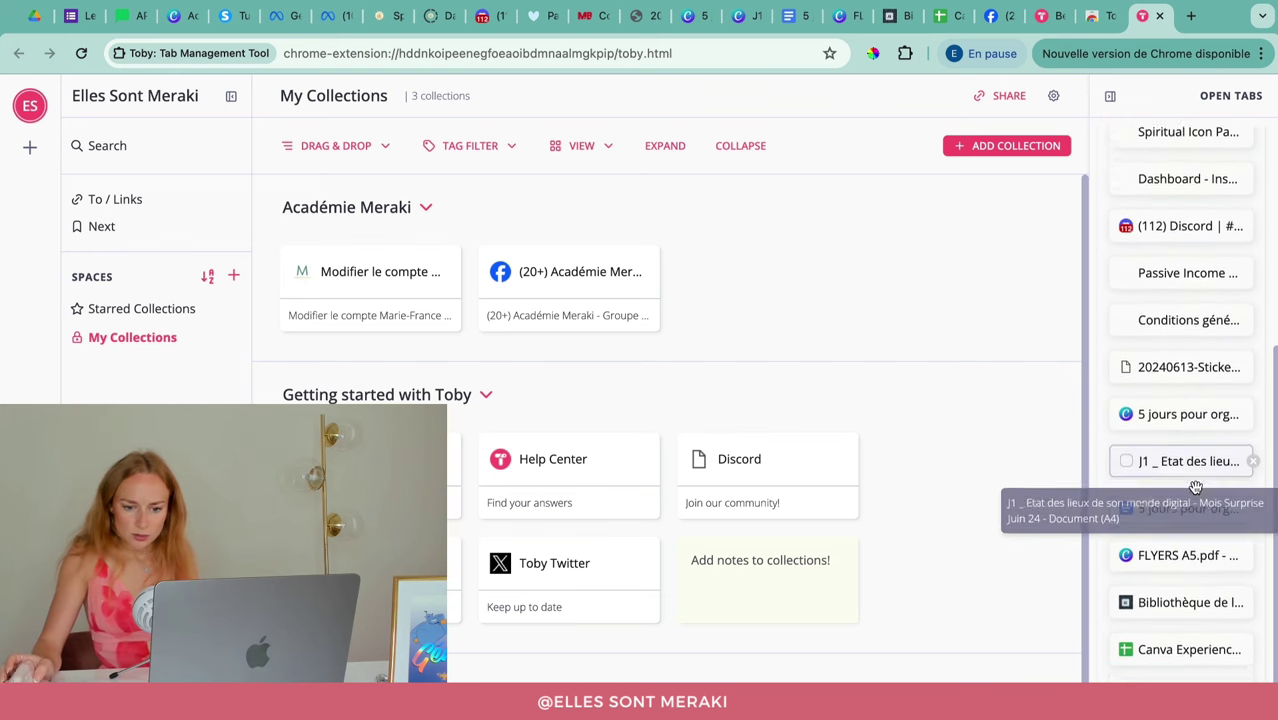
pyautogui.scroll(-1, 1195, 487)
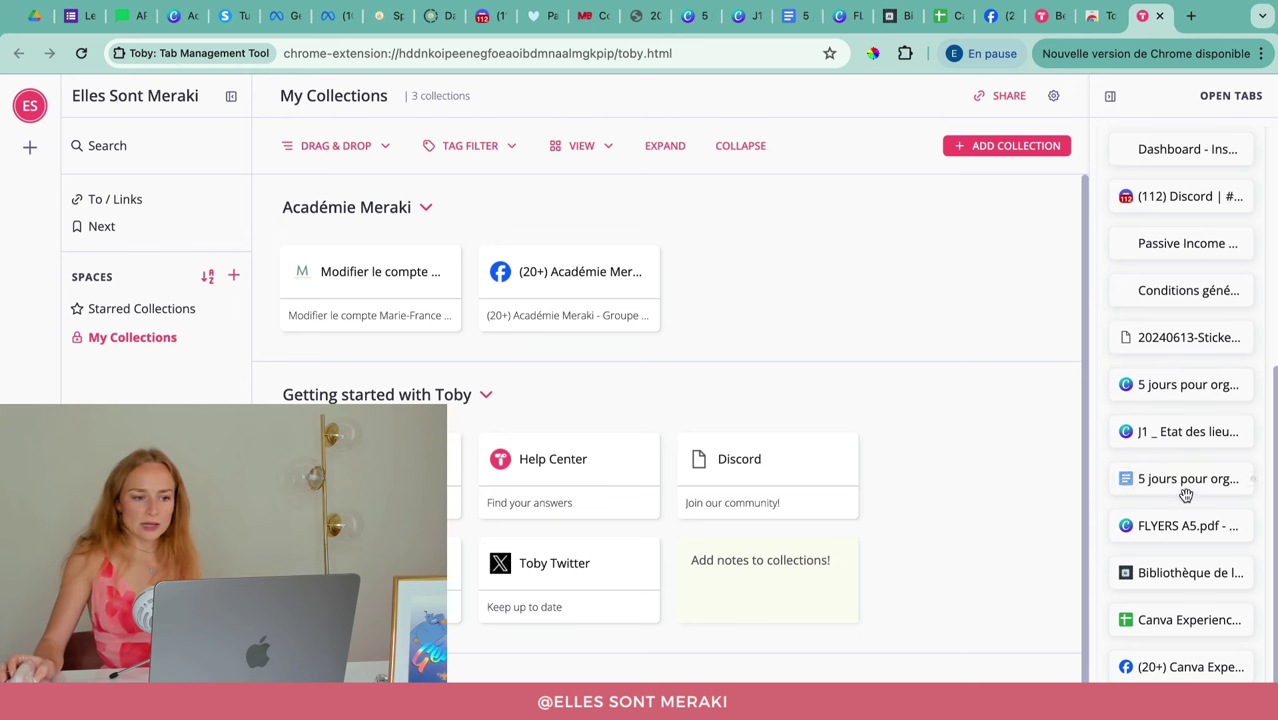
pyautogui.scroll(-1, 1192, 510)
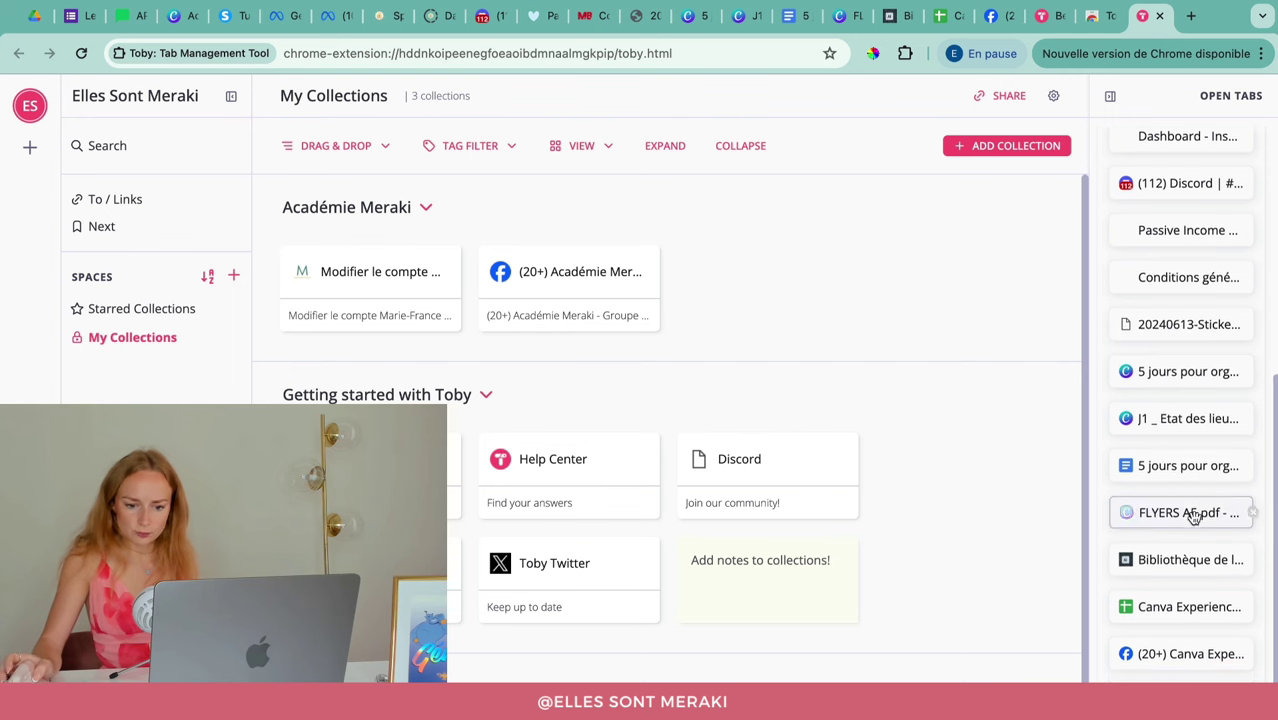
pyautogui.scroll(3, 1188, 600)
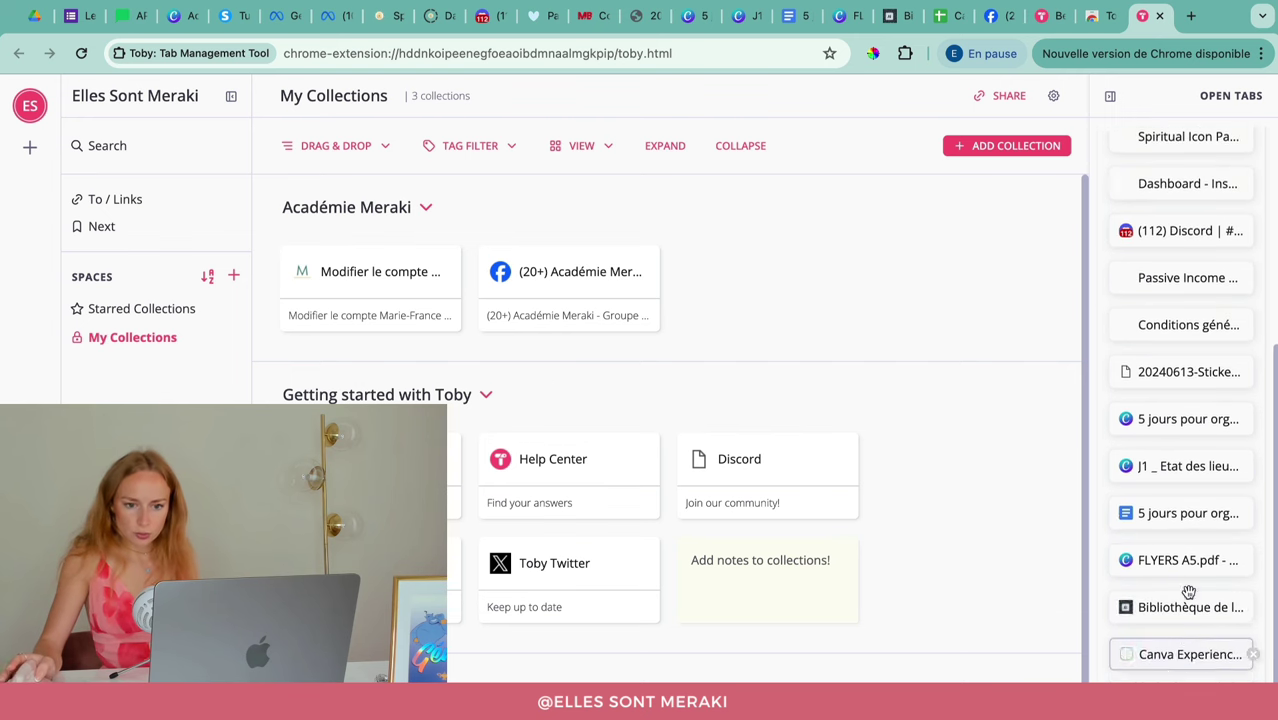
pyautogui.scroll(8, 1188, 593)
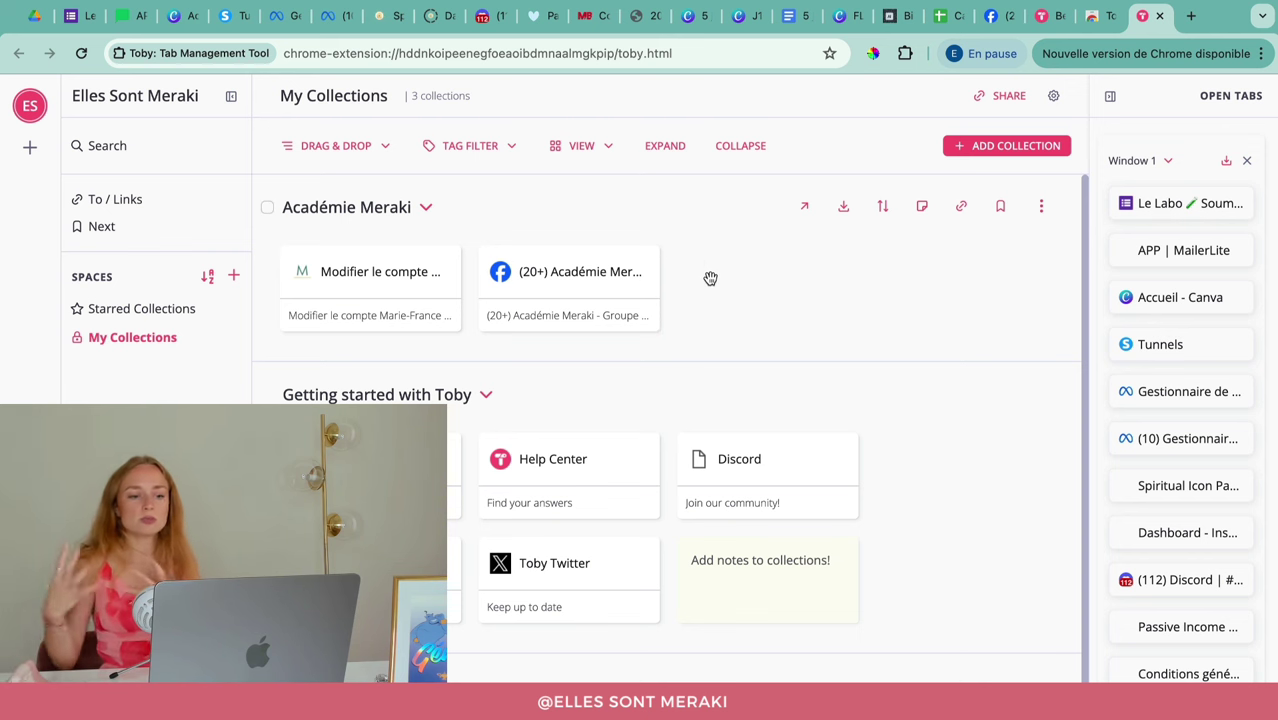
# Step: Move the Facebook group card into the collection's first slot
pyautogui.moveTo(618, 260)
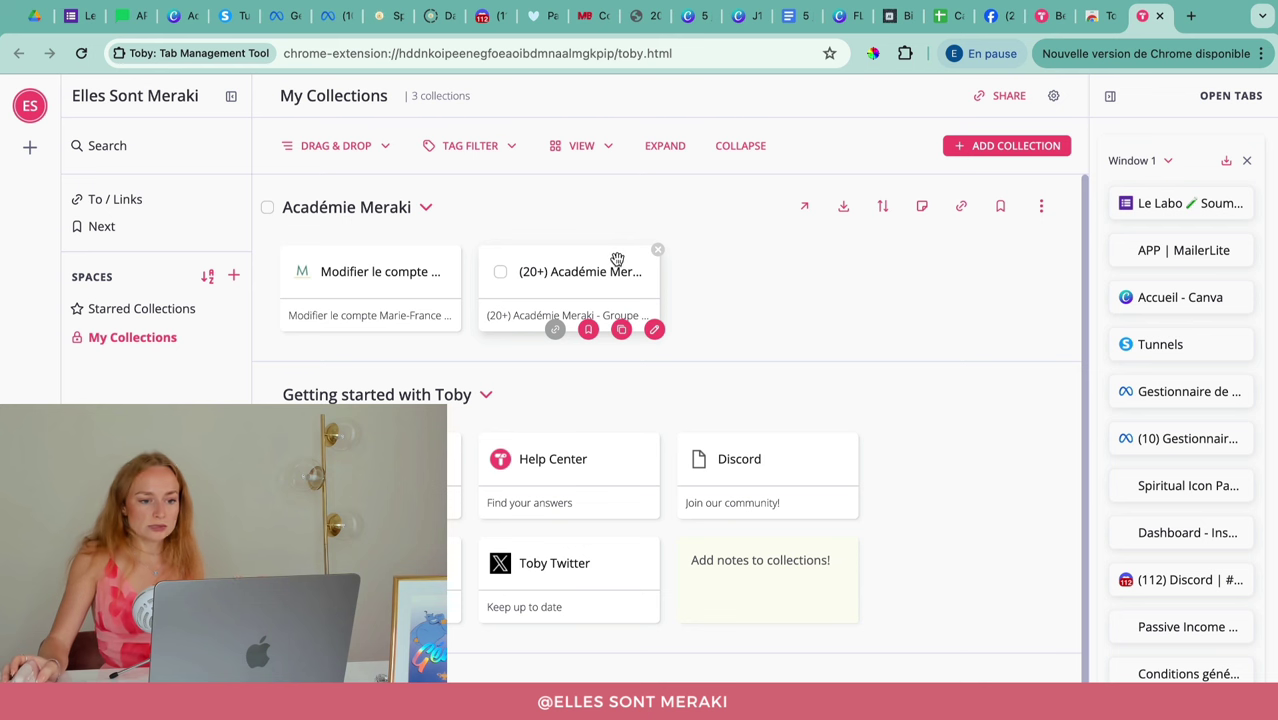
pyautogui.moveTo(618, 260); pyautogui.dragTo(257, 266)
pyautogui.moveTo(552, 268)
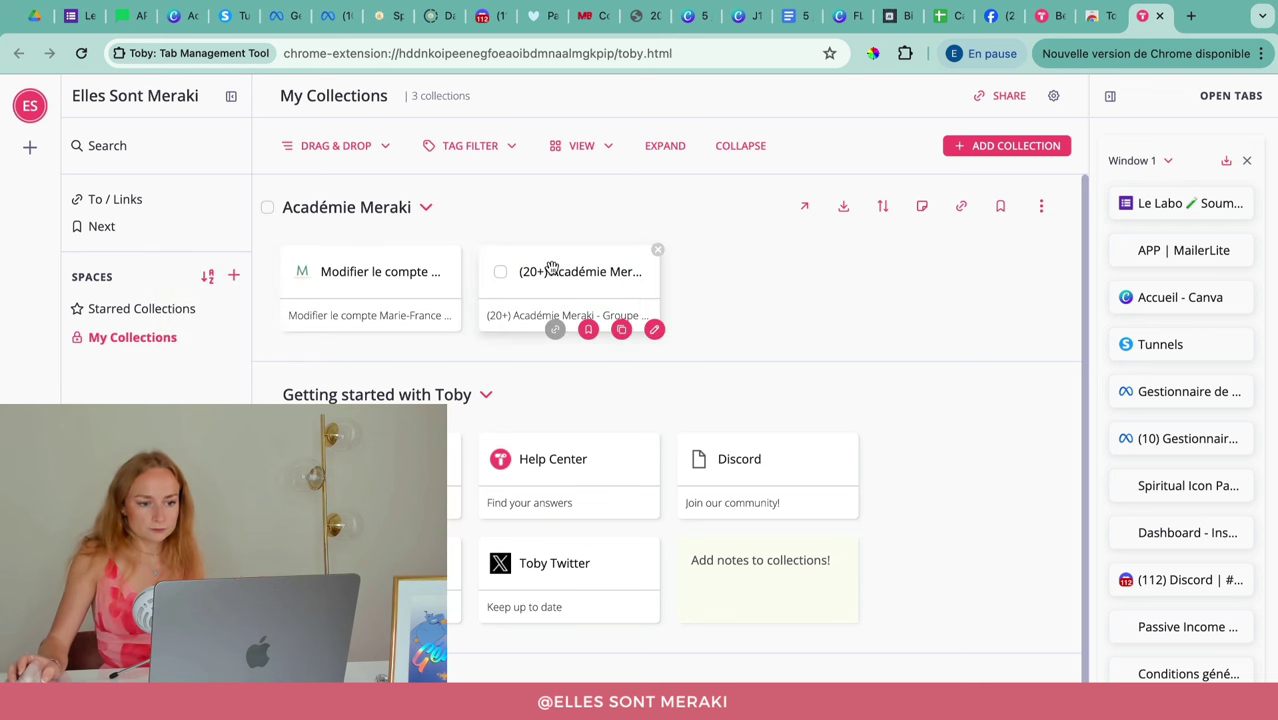
pyautogui.moveTo(552, 268); pyautogui.dragTo(413, 354)
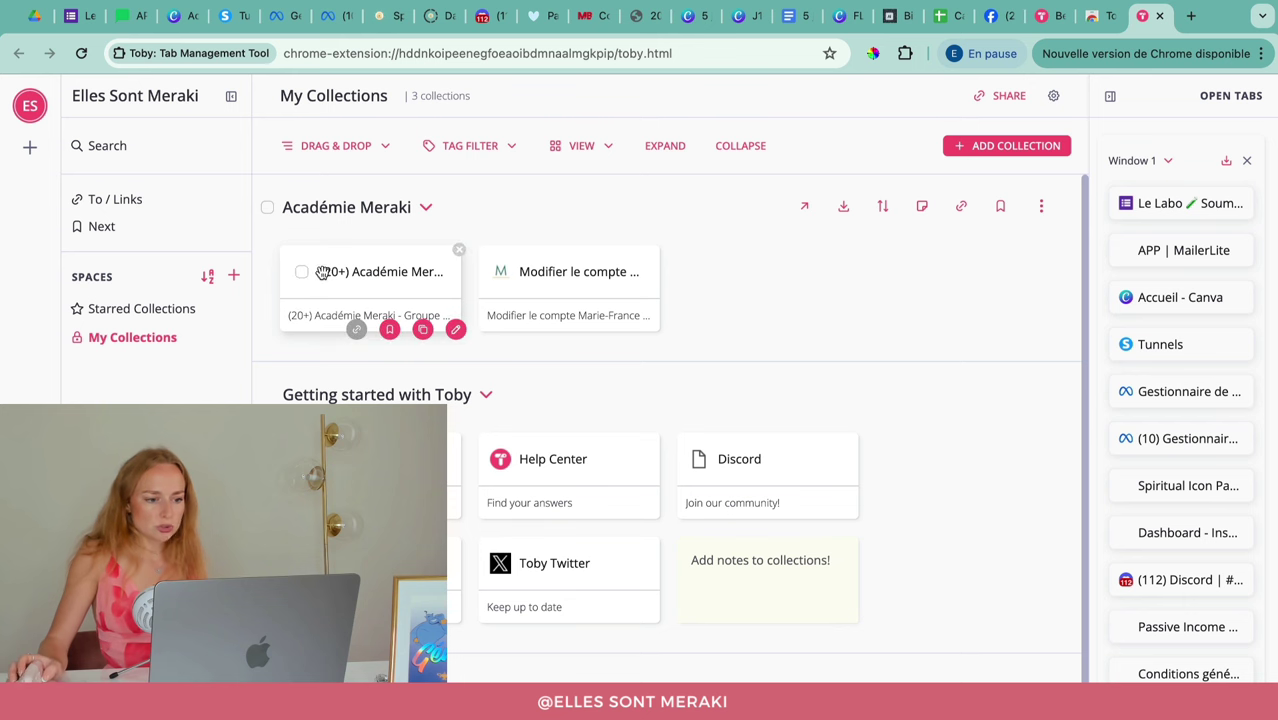
# Step: Shorten the Facebook card's title to 'Académie Meraki - Groupe Facebook' and use it as the description
pyautogui.click(456, 330)
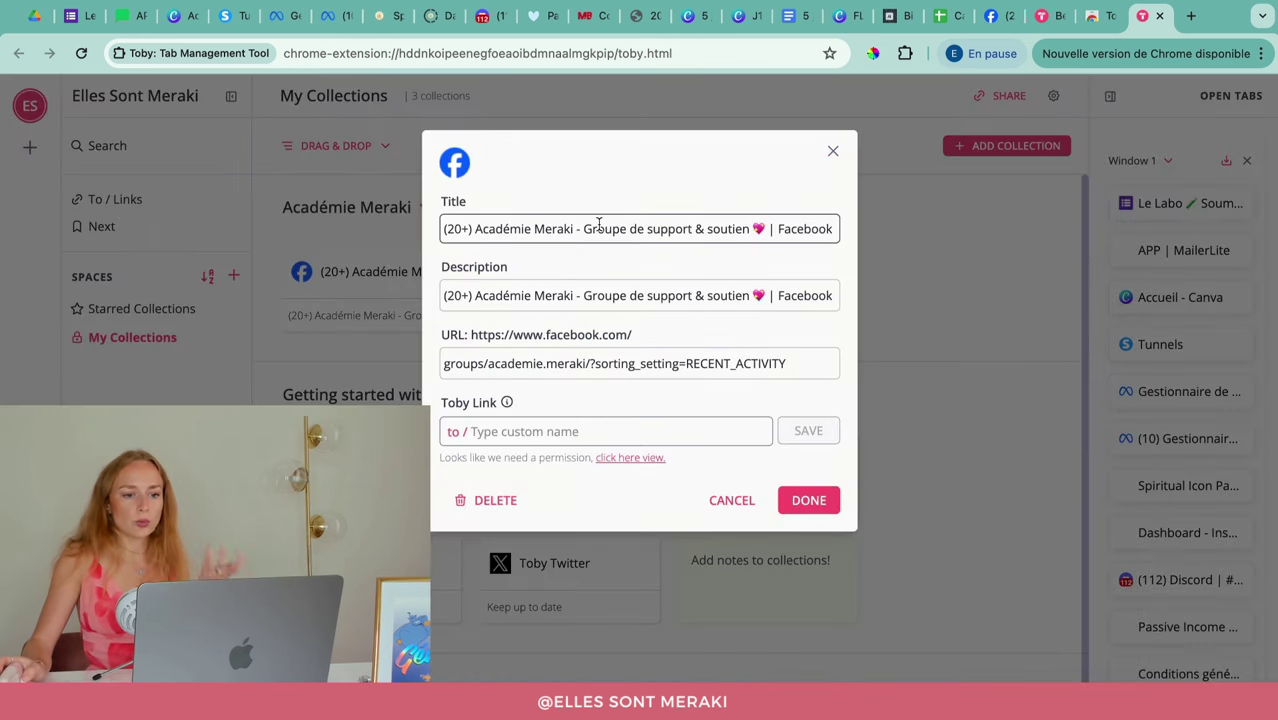
pyautogui.click(557, 229)
pyautogui.moveTo(585, 229); pyautogui.dragTo(435, 234)
pyautogui.press('BackSpace')
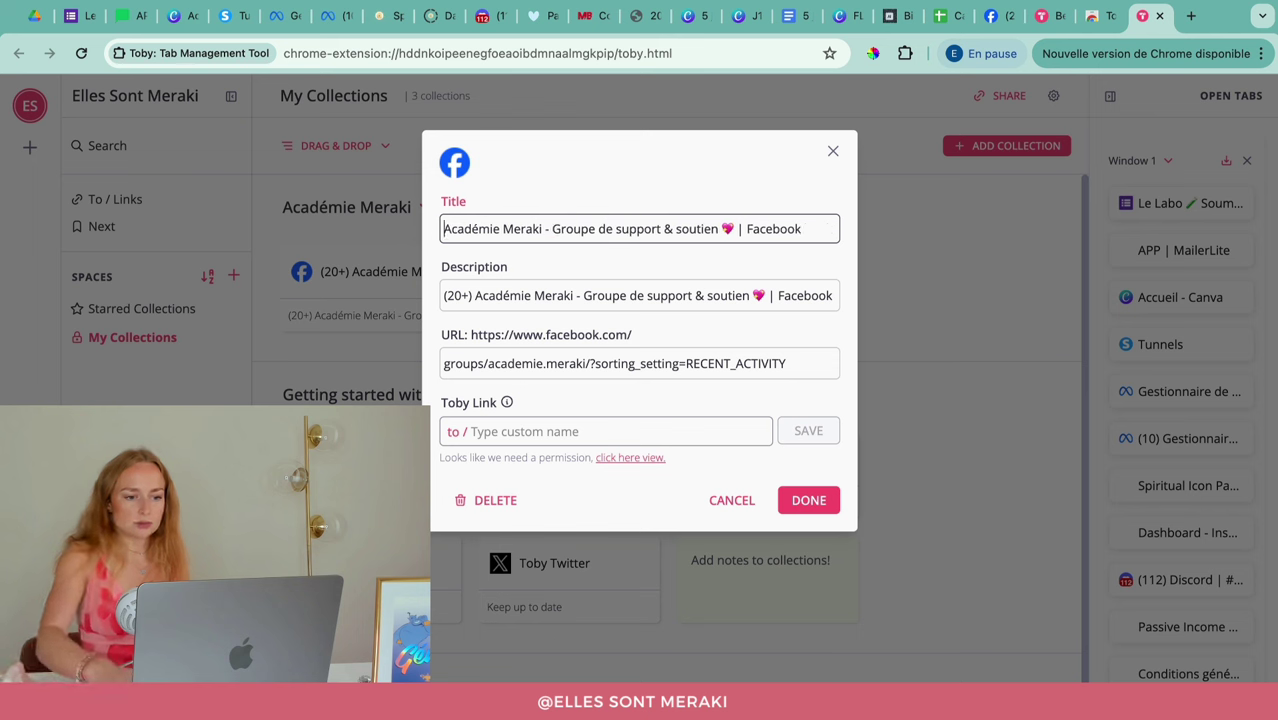
pyautogui.moveTo(598, 229); pyautogui.dragTo(745, 229)
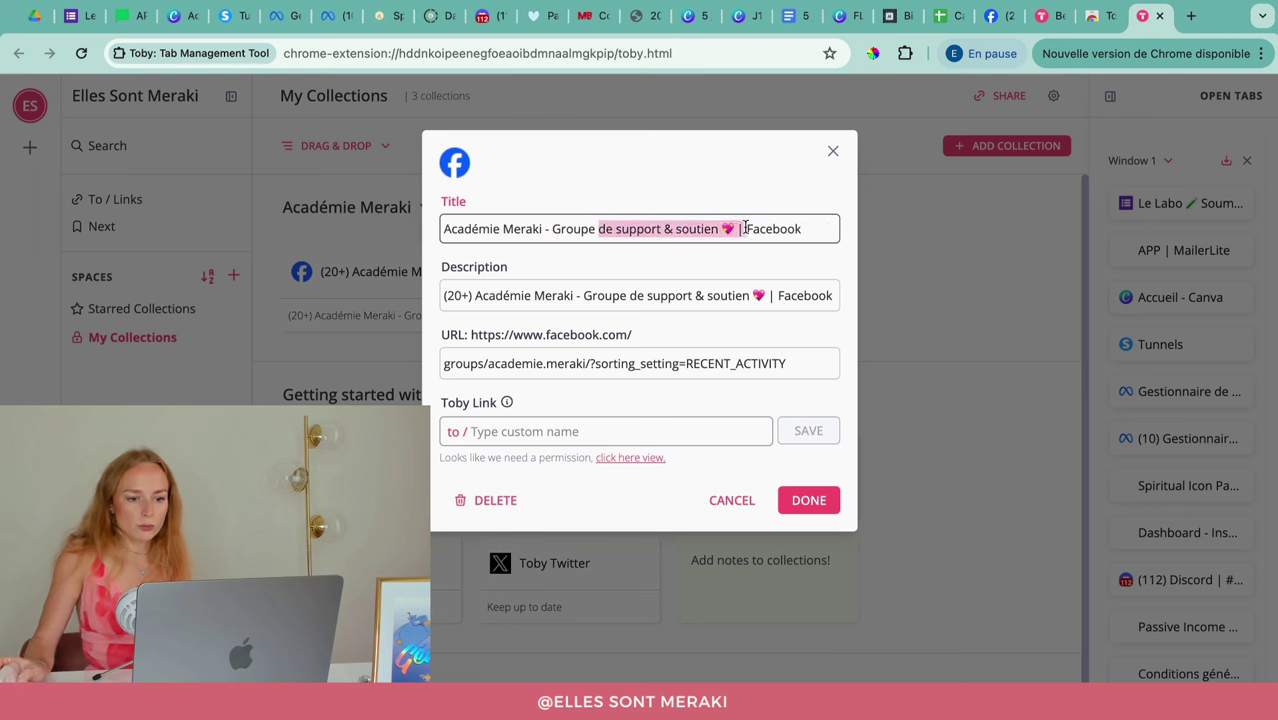
pyautogui.press('BackSpace')
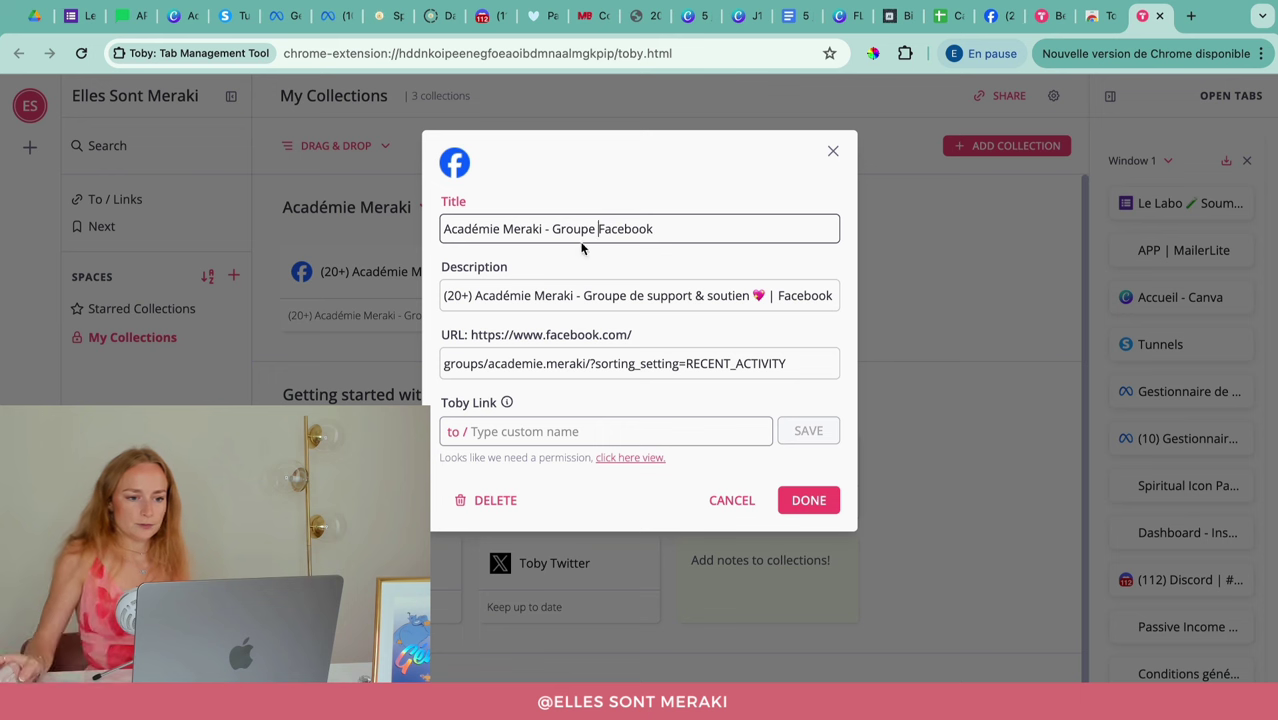
pyautogui.press('super+a')
pyautogui.press('super+c')
pyautogui.click(551, 295)
pyautogui.press('super+a')
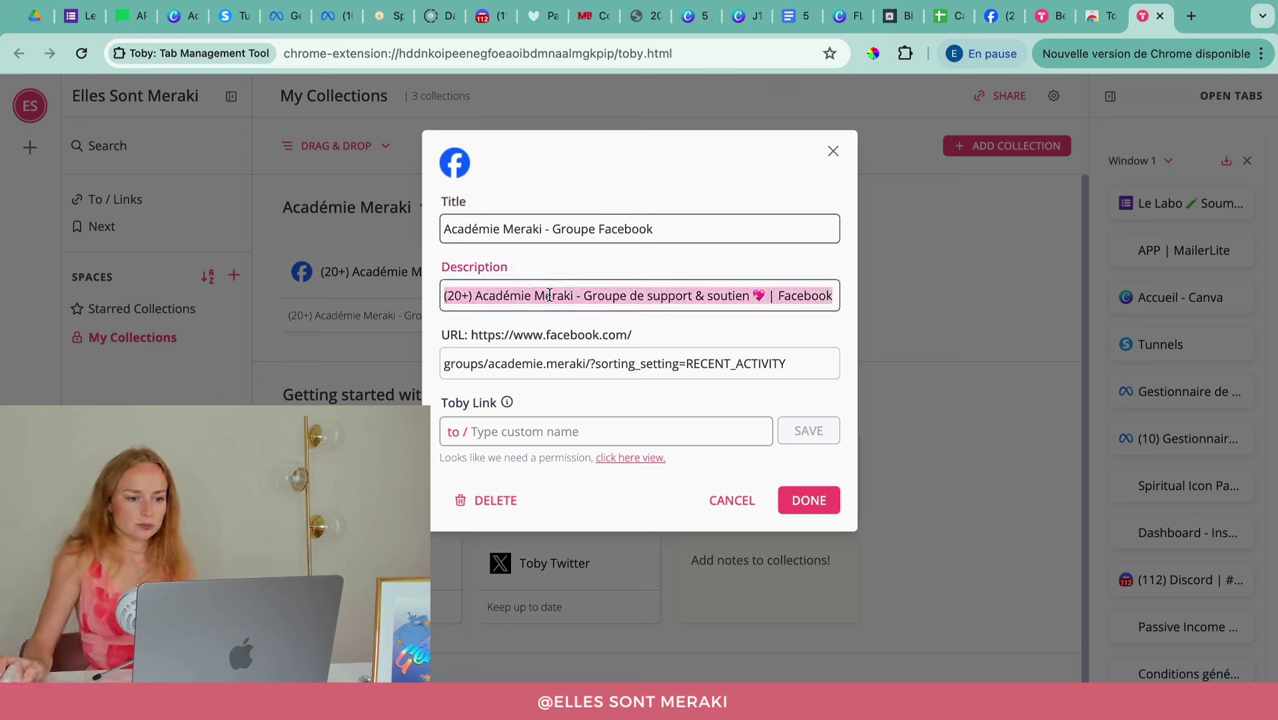
pyautogui.press('super+v')
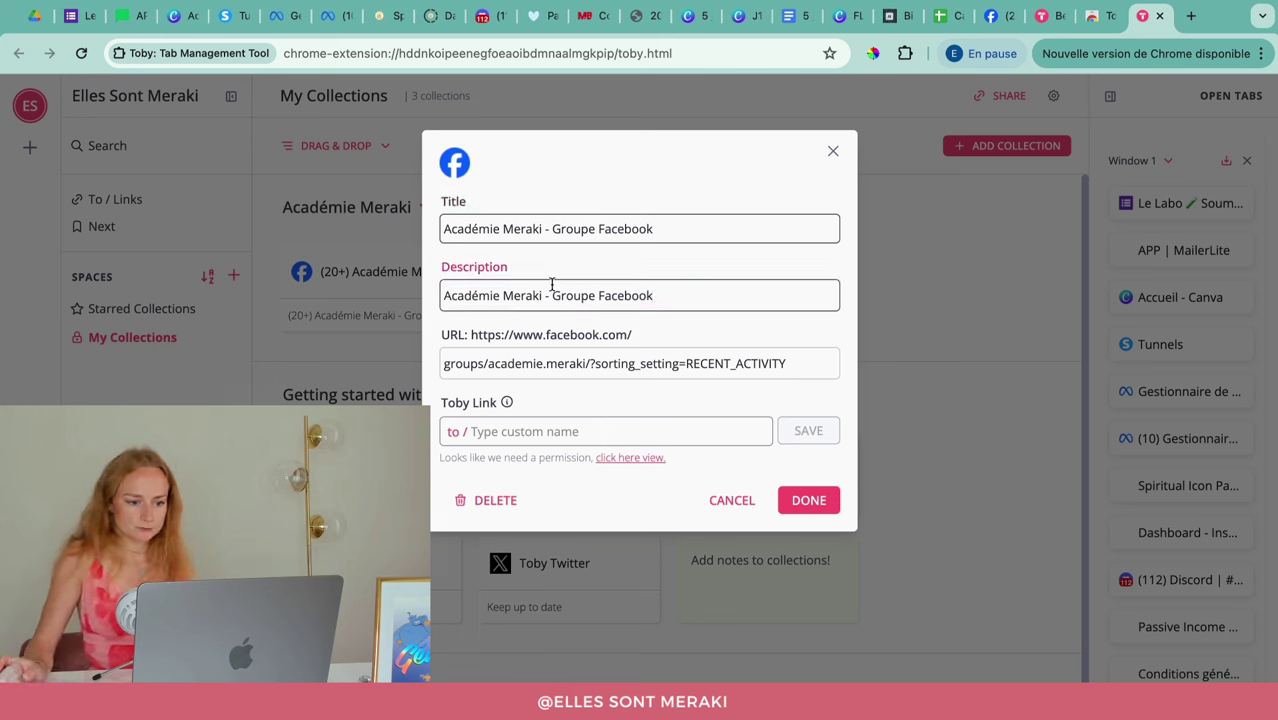
# Step: Give the card the short link to/academie, granting the permissions Toby requests
pyautogui.moveTo(507, 404)
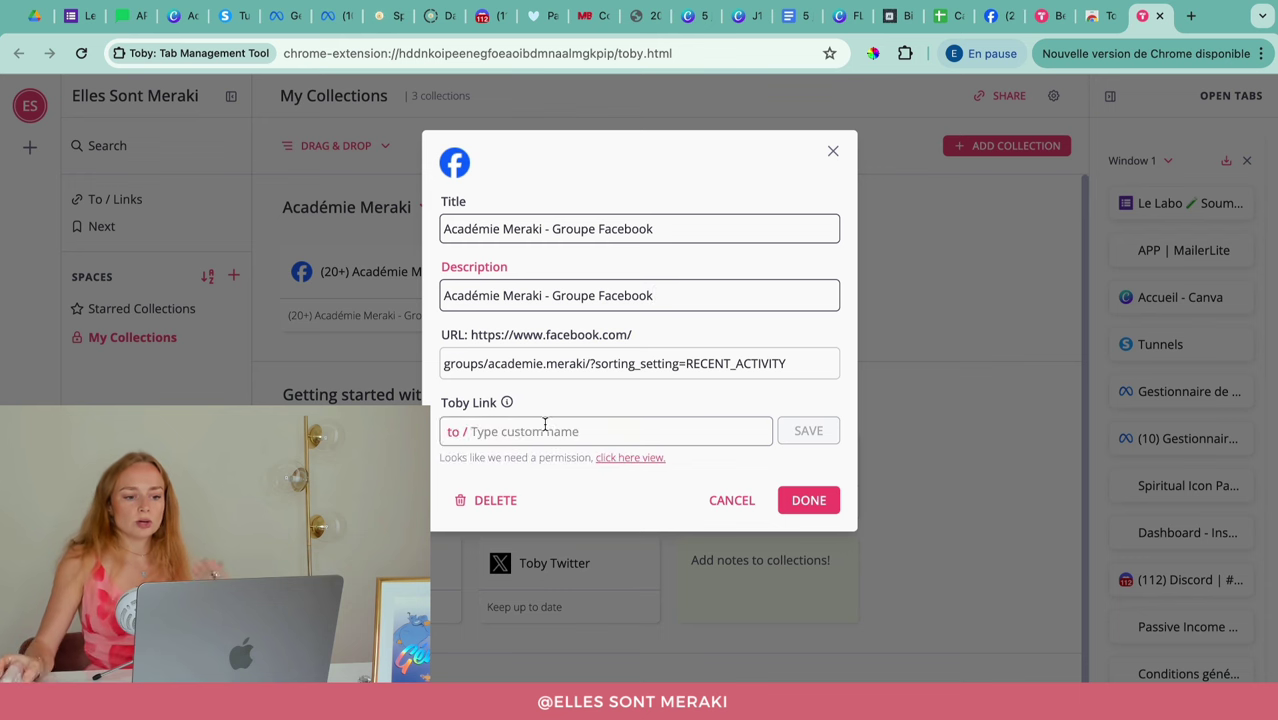
pyautogui.click(528, 431)
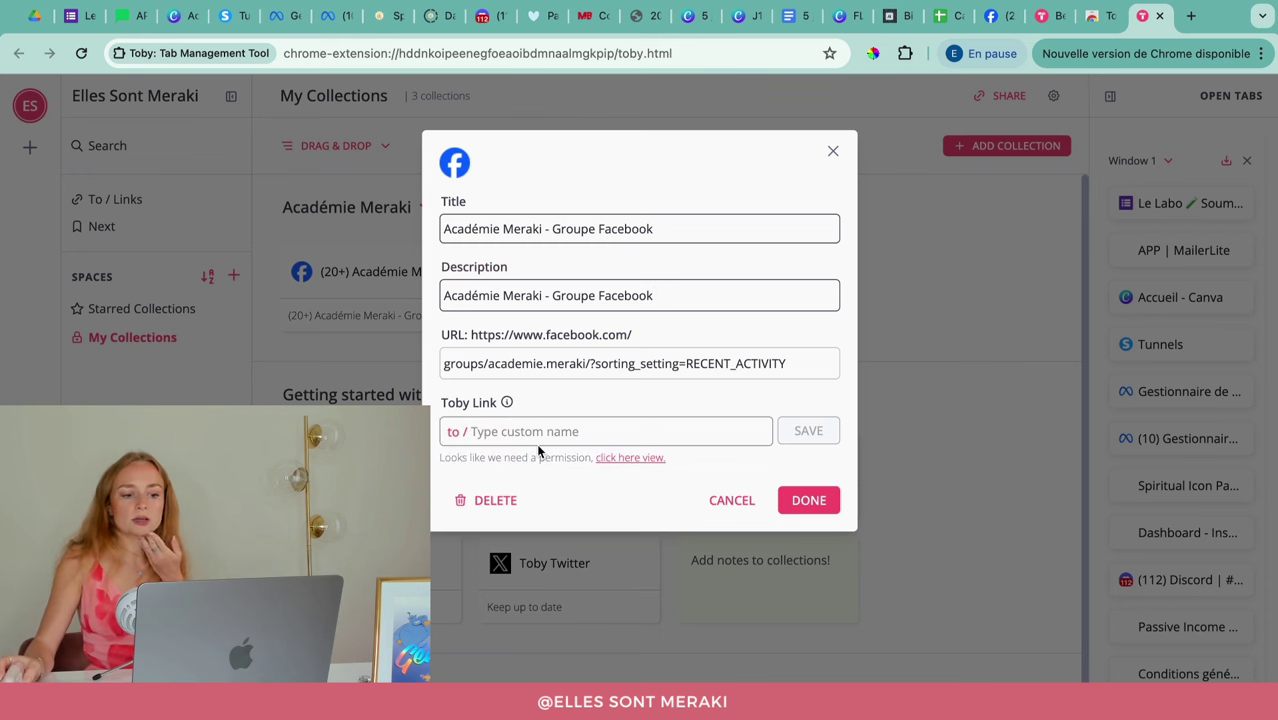
pyautogui.write('academie')
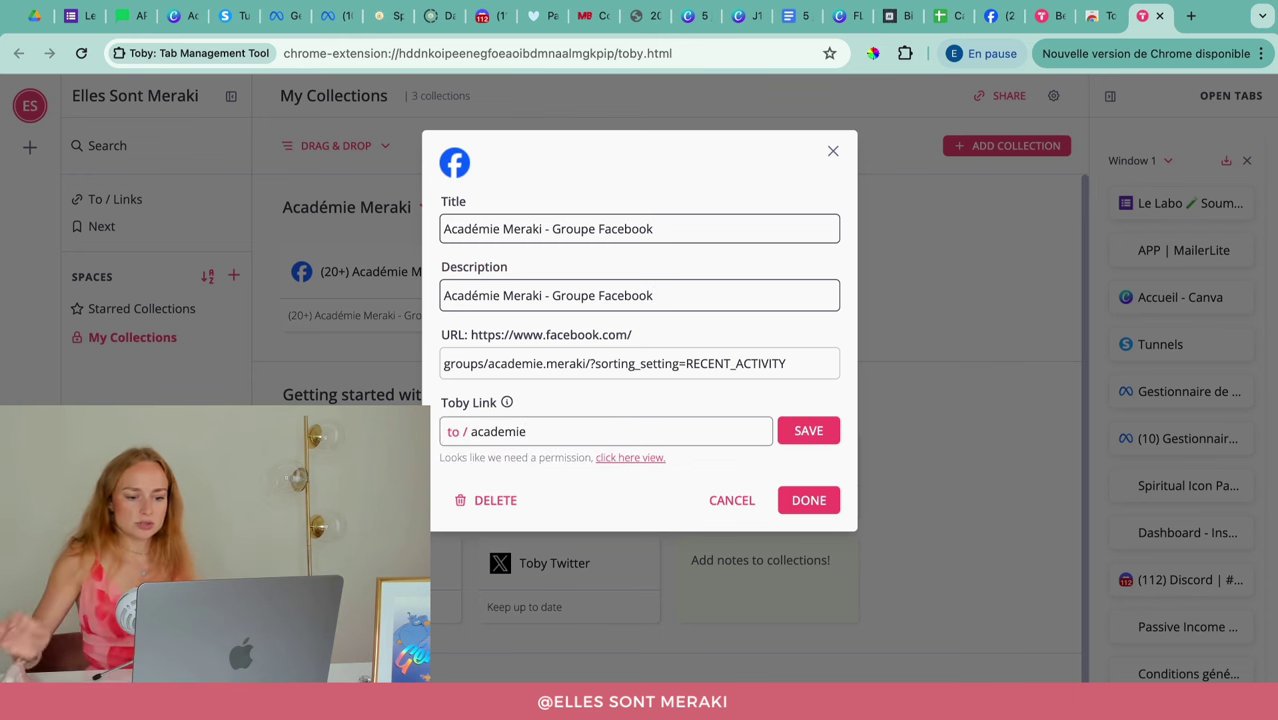
pyautogui.click(822, 431)
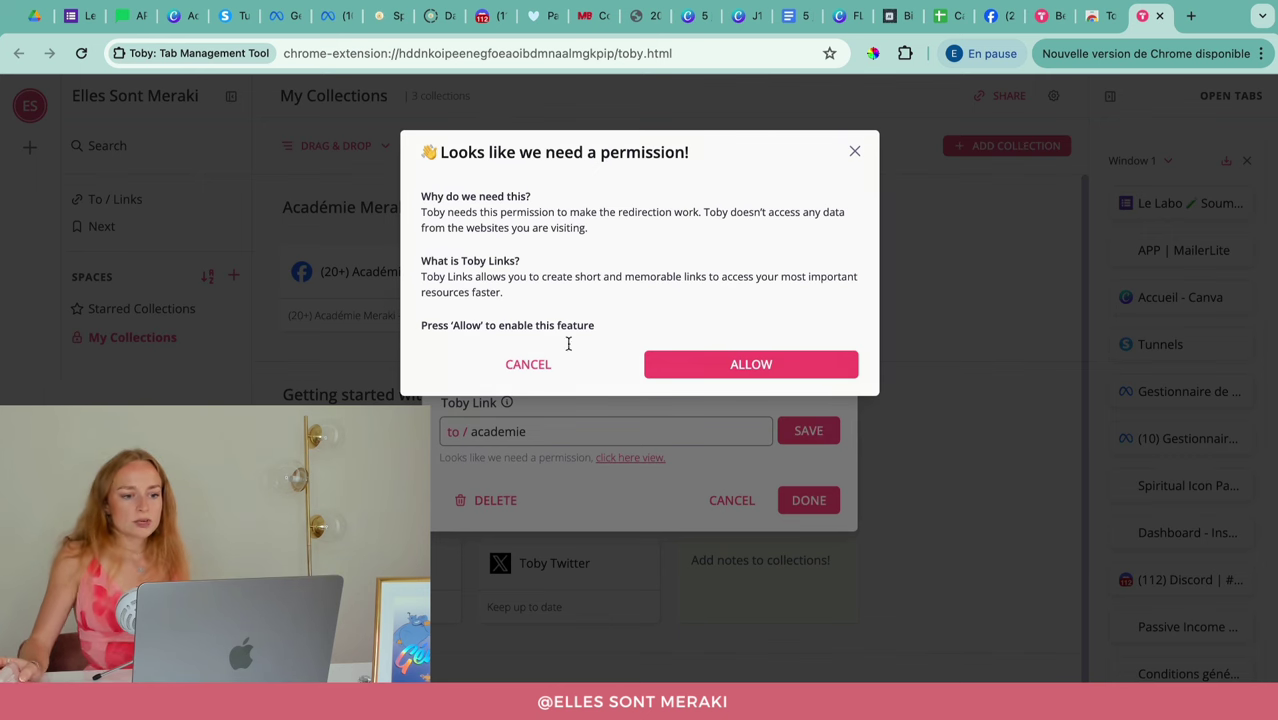
pyautogui.click(752, 363)
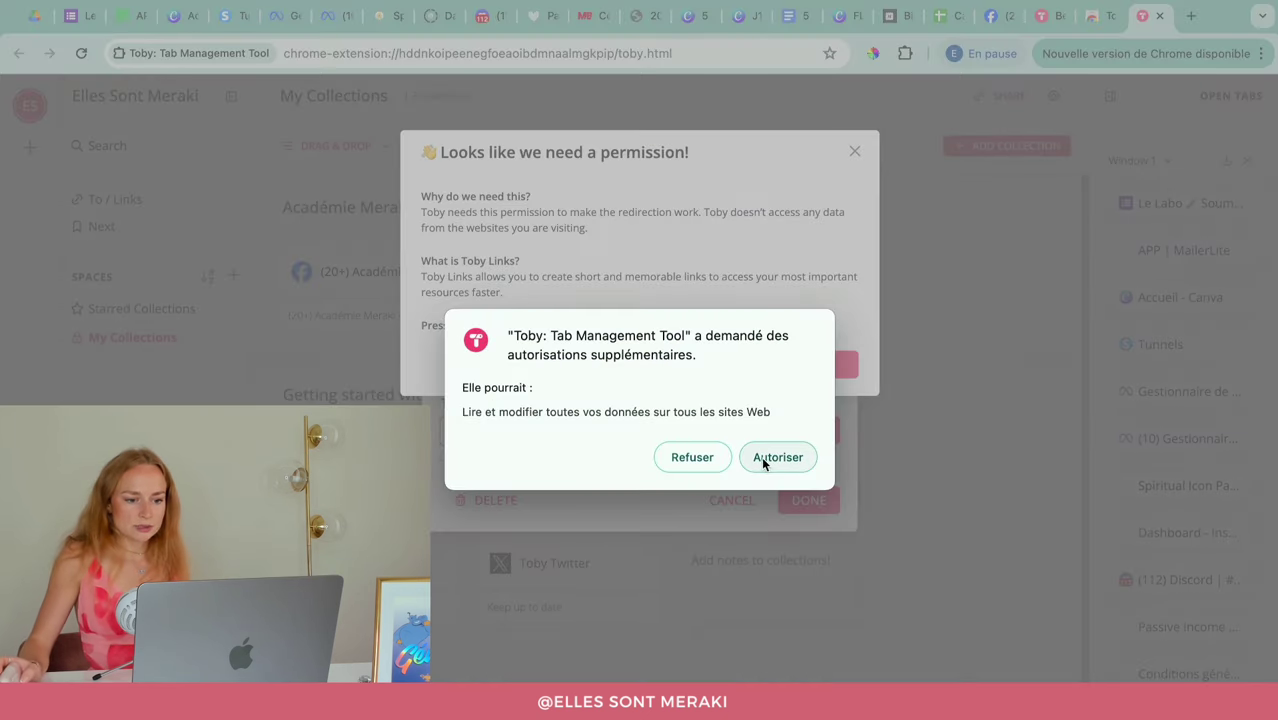
pyautogui.click(766, 461)
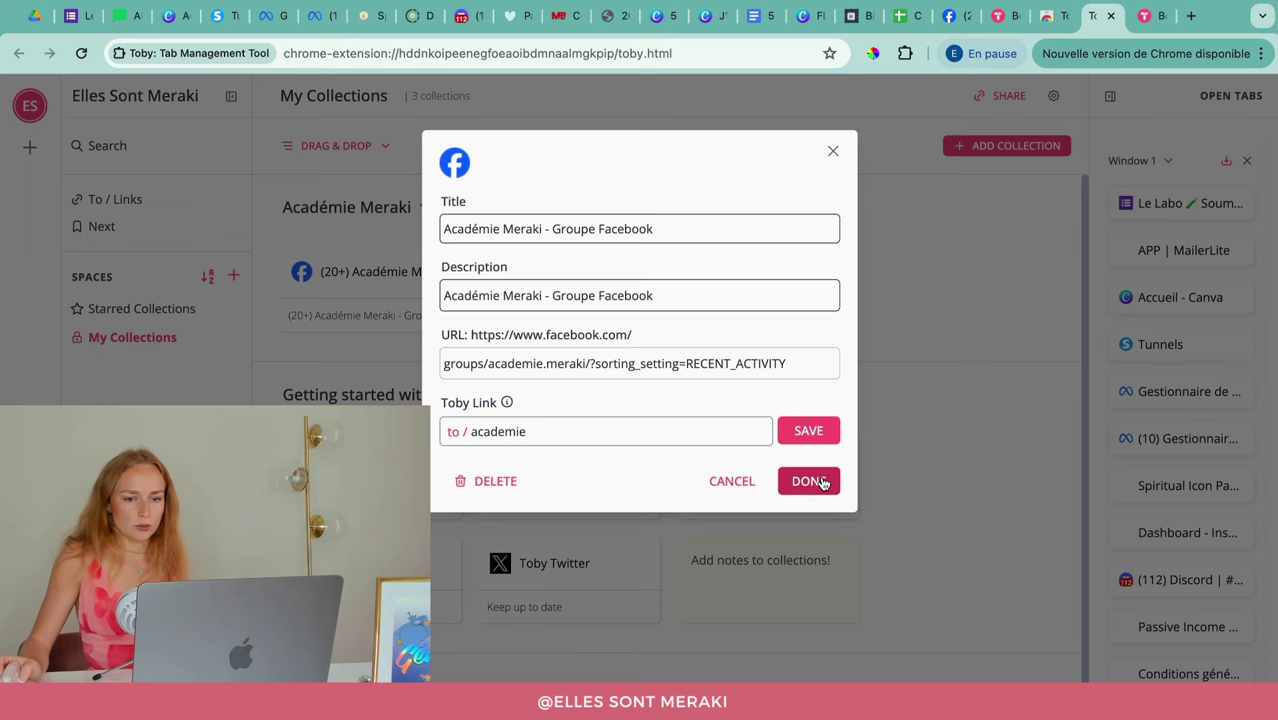
pyautogui.click(809, 481)
# Step: Replace the account-page card's title and description with 'Academie Meraki I Wordpress'
pyautogui.moveTo(640, 310)
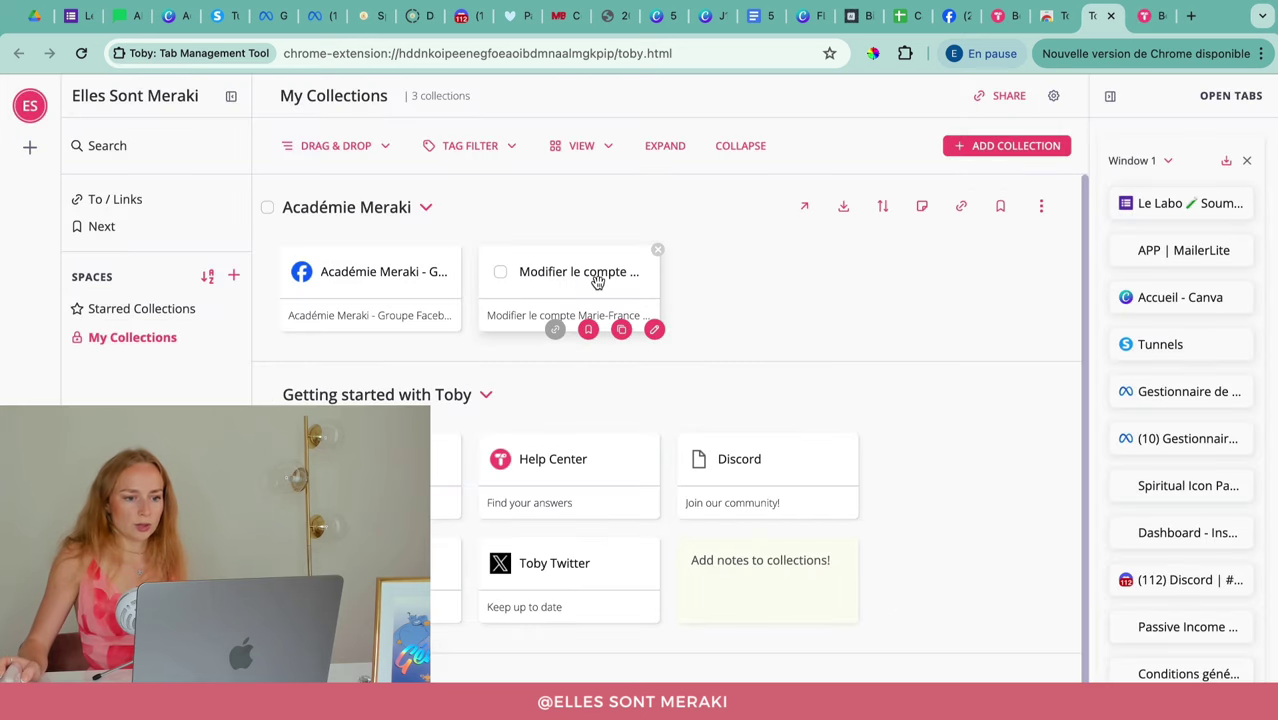
pyautogui.click(653, 331)
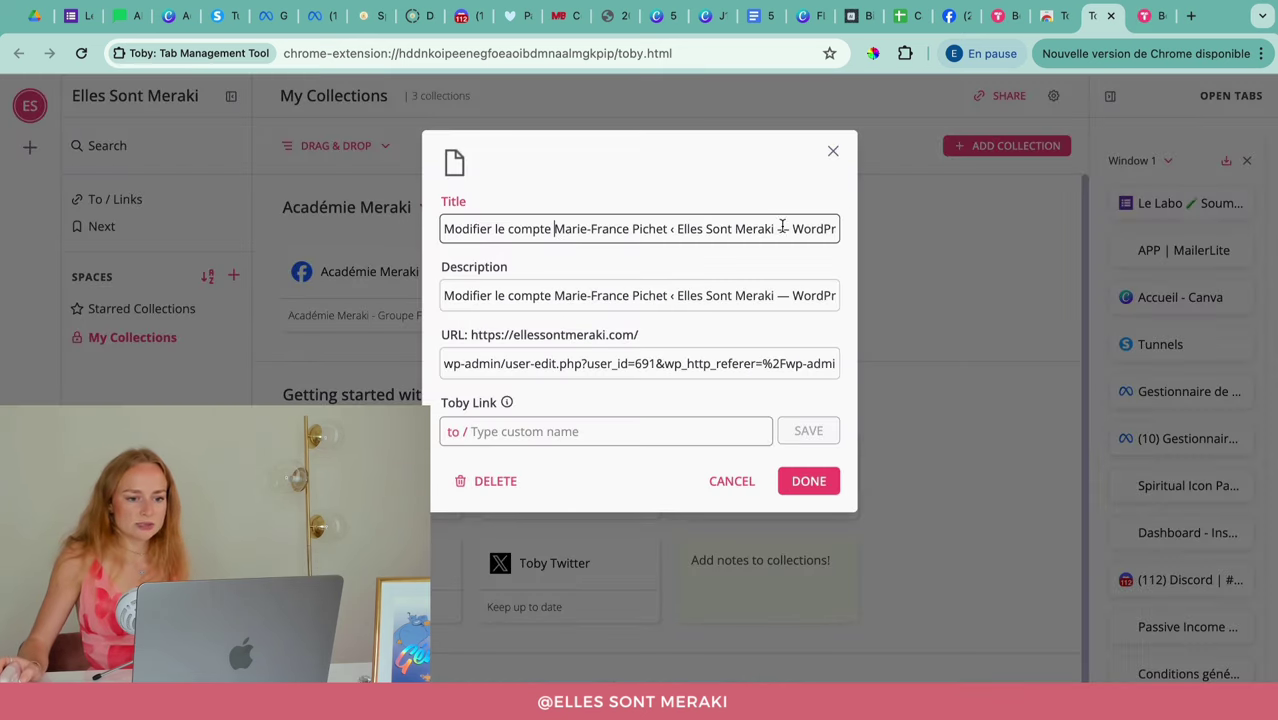
pyautogui.moveTo(829, 230); pyautogui.dragTo(420, 231)
pyautogui.press('BackSpace')
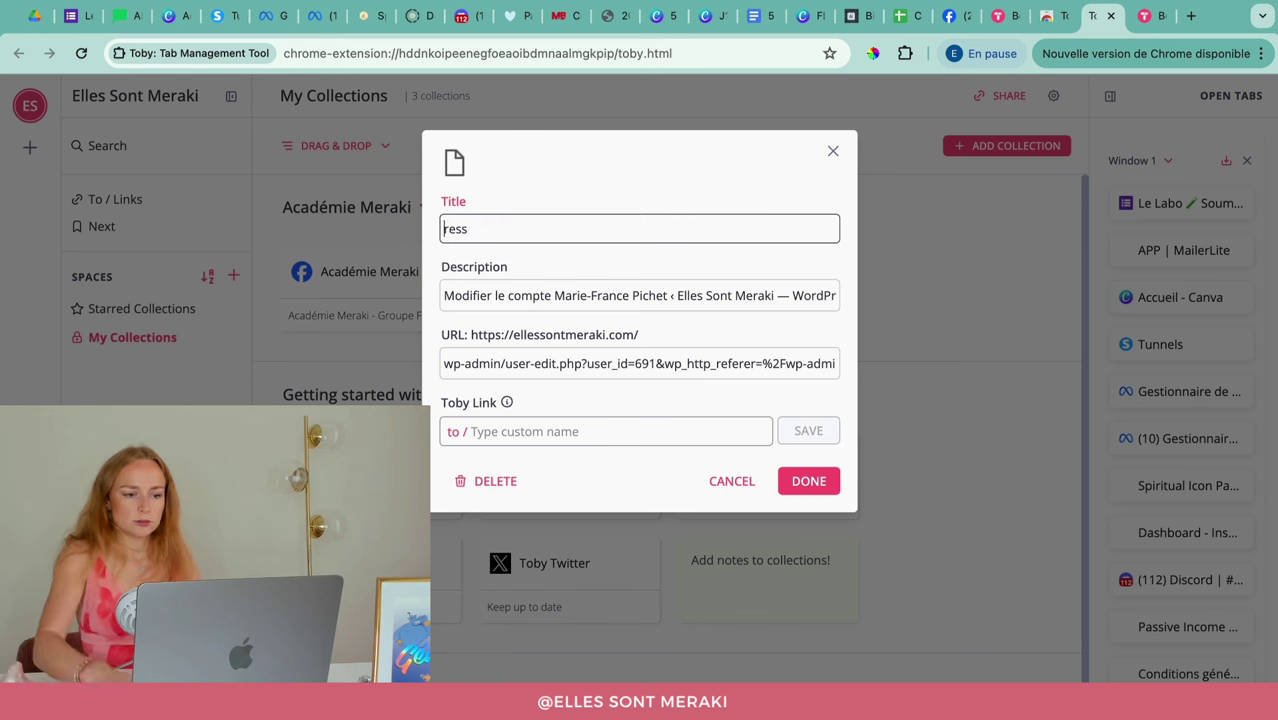
pyautogui.press('super+a')
pyautogui.write('A')
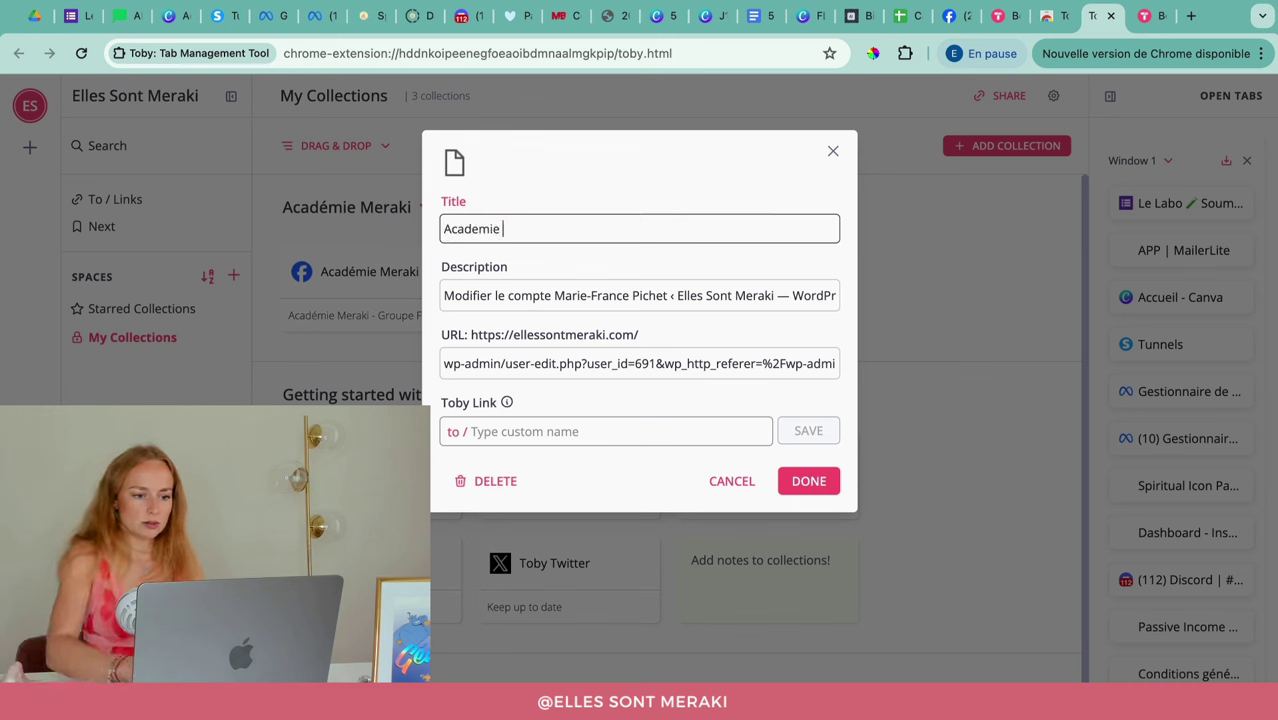
pyautogui.write('cademie Meraki I')
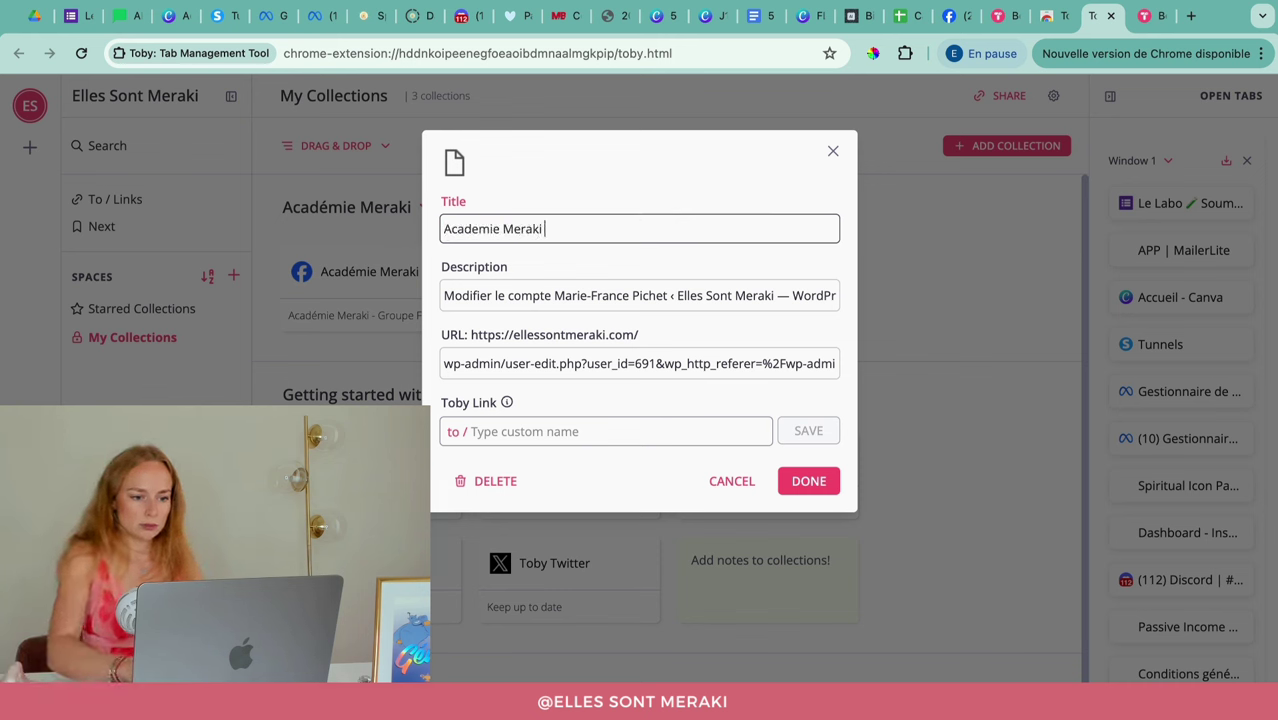
pyautogui.write(' Wordpress')
pyautogui.press('super+a')
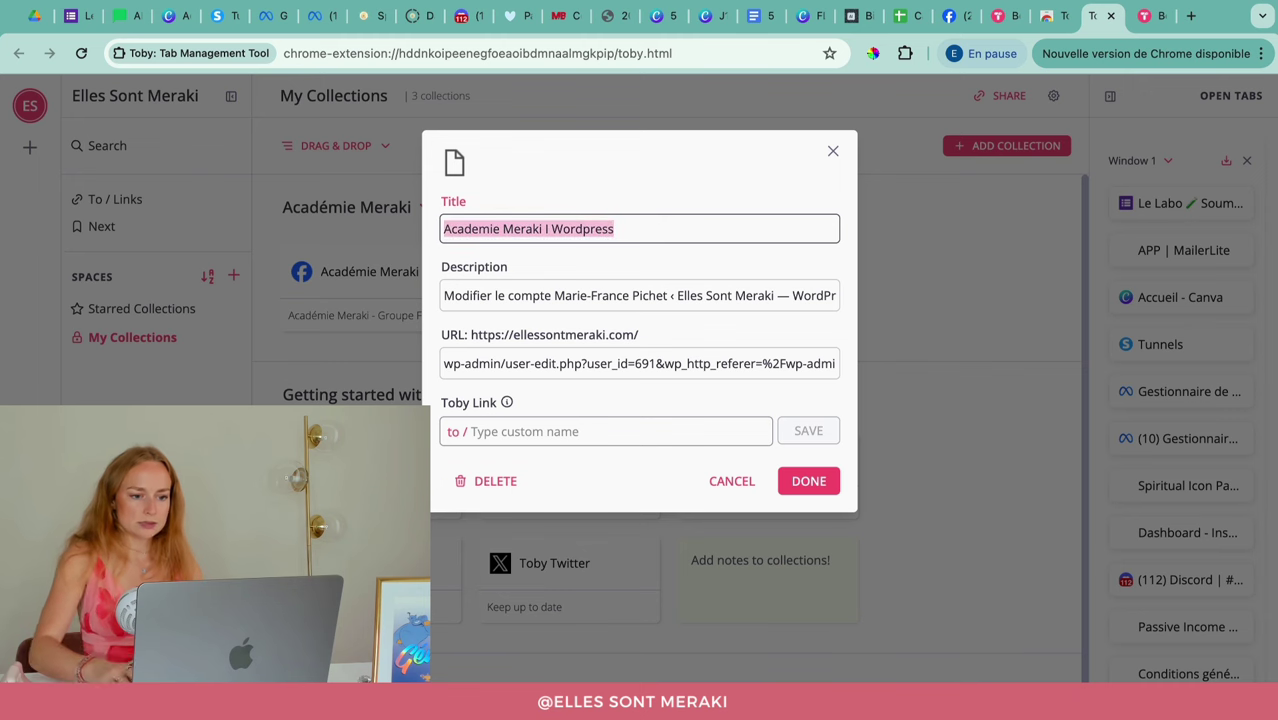
pyautogui.press('super+c')
pyautogui.tripleClick(494, 295)
pyautogui.press('super+v')
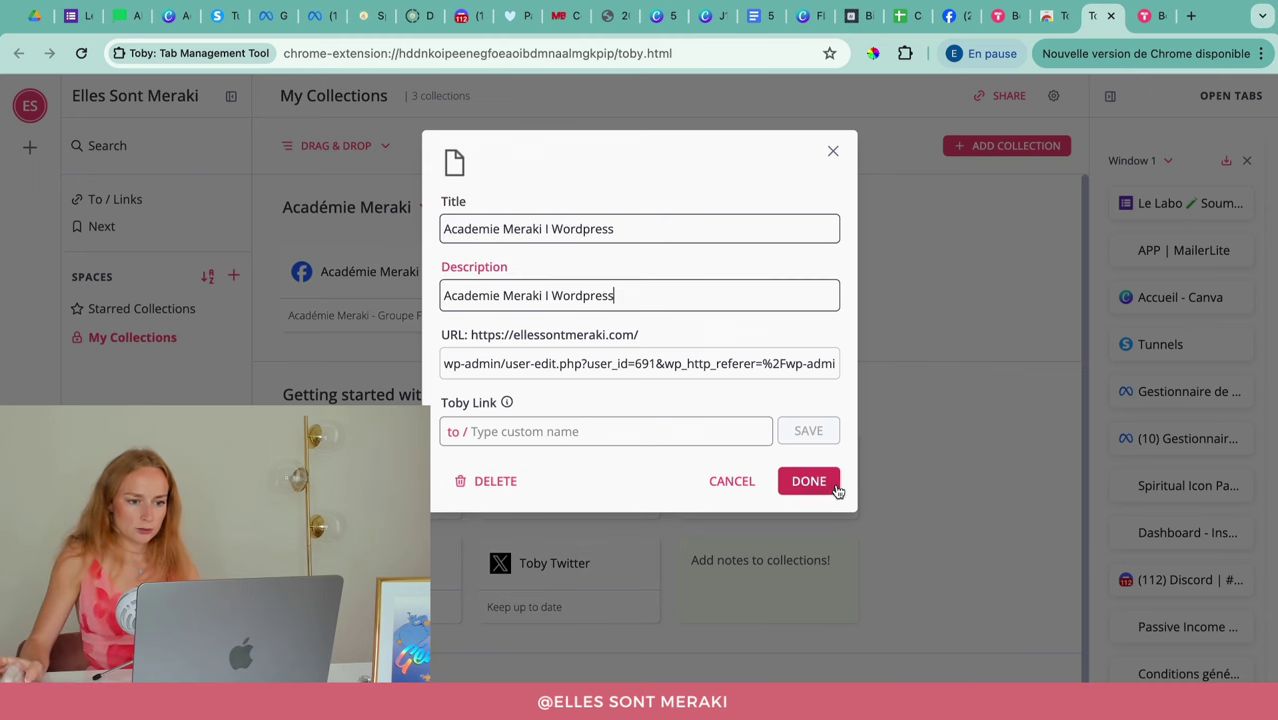
pyautogui.click(836, 488)
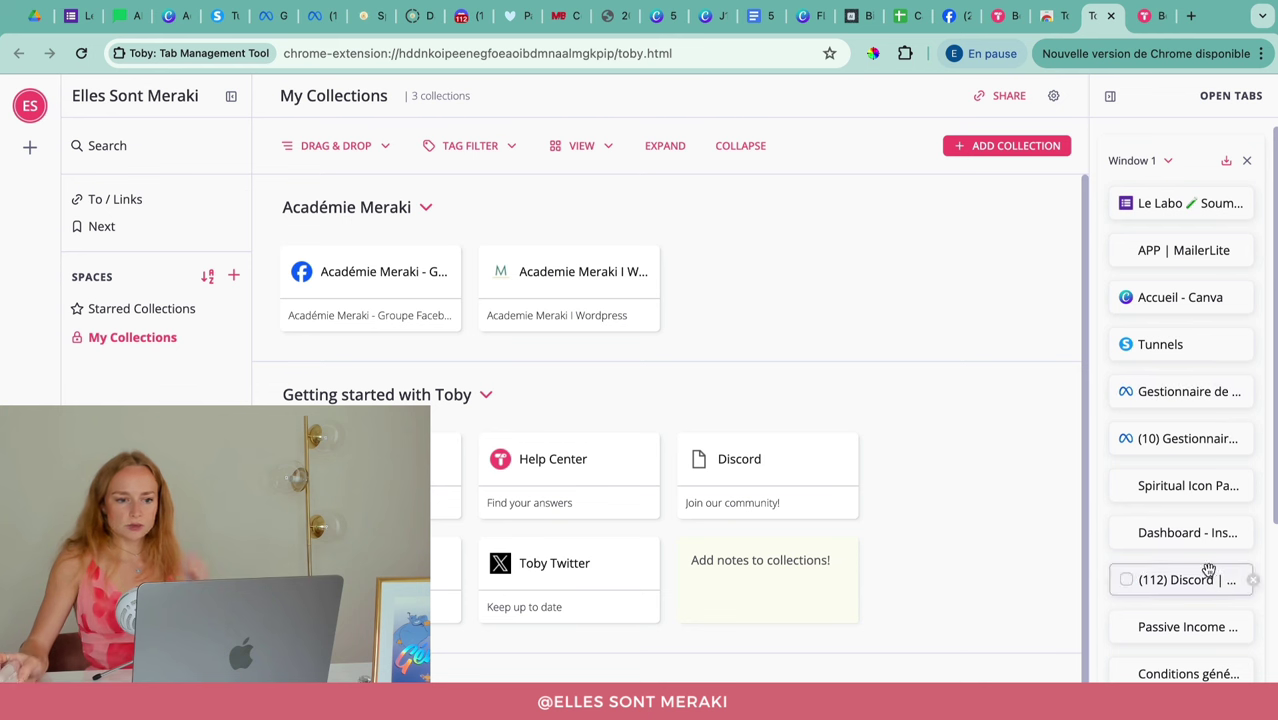
pyautogui.moveTo(428, 292)
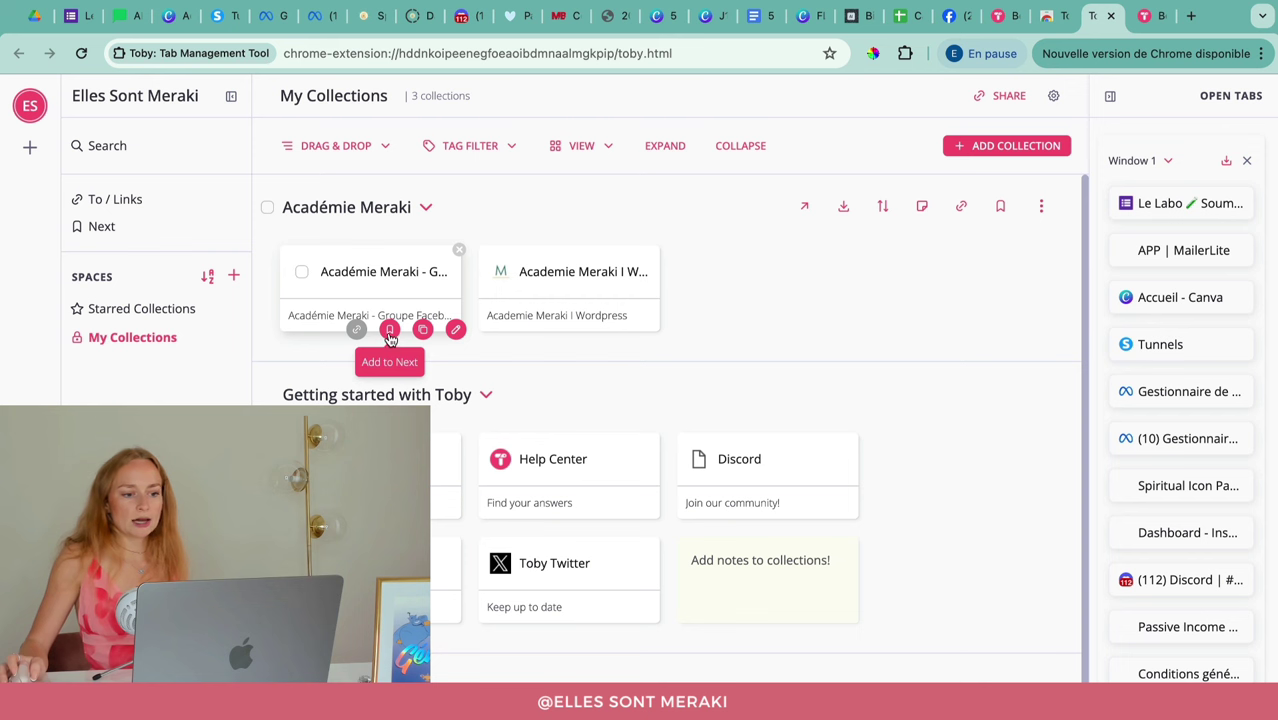
pyautogui.click(390, 331)
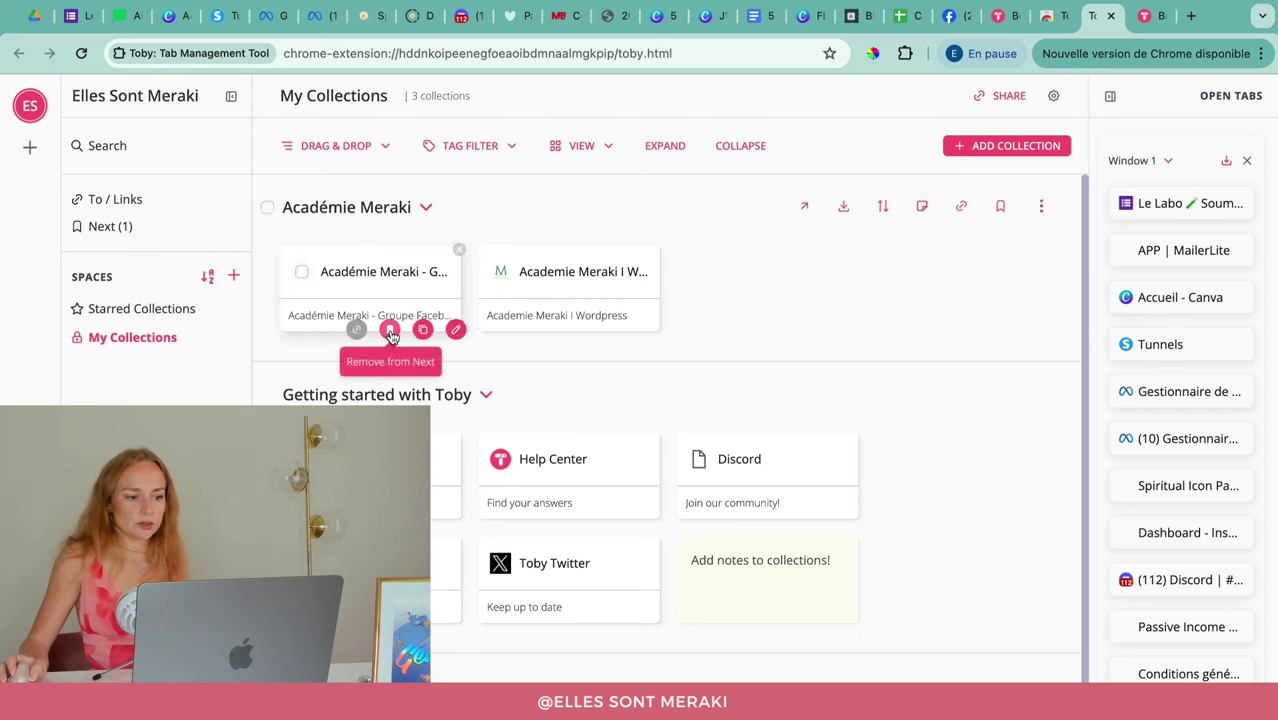
pyautogui.click(390, 332)
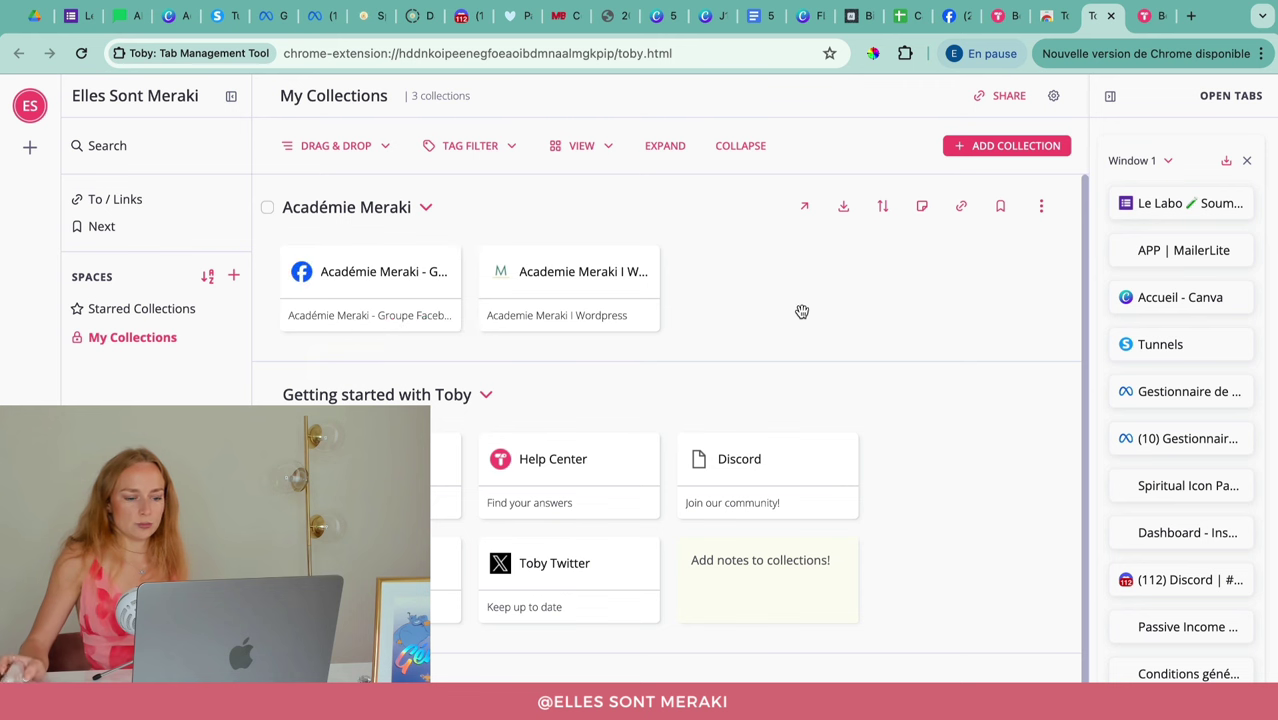
pyautogui.scroll(-1, 900, 500)
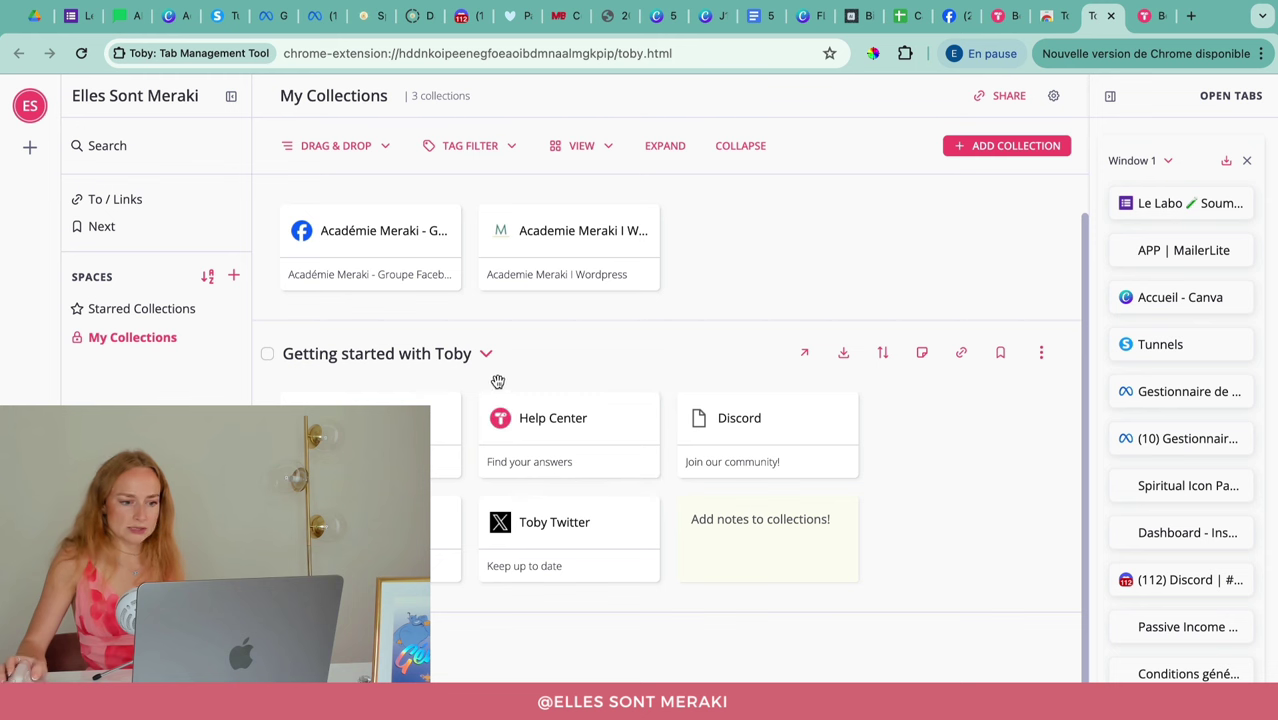
# Step: Remove the starter collections 'Getting started with Toby' and 'Toby Features' via their More menus
pyautogui.click(1040, 356)
pyautogui.click(963, 551)
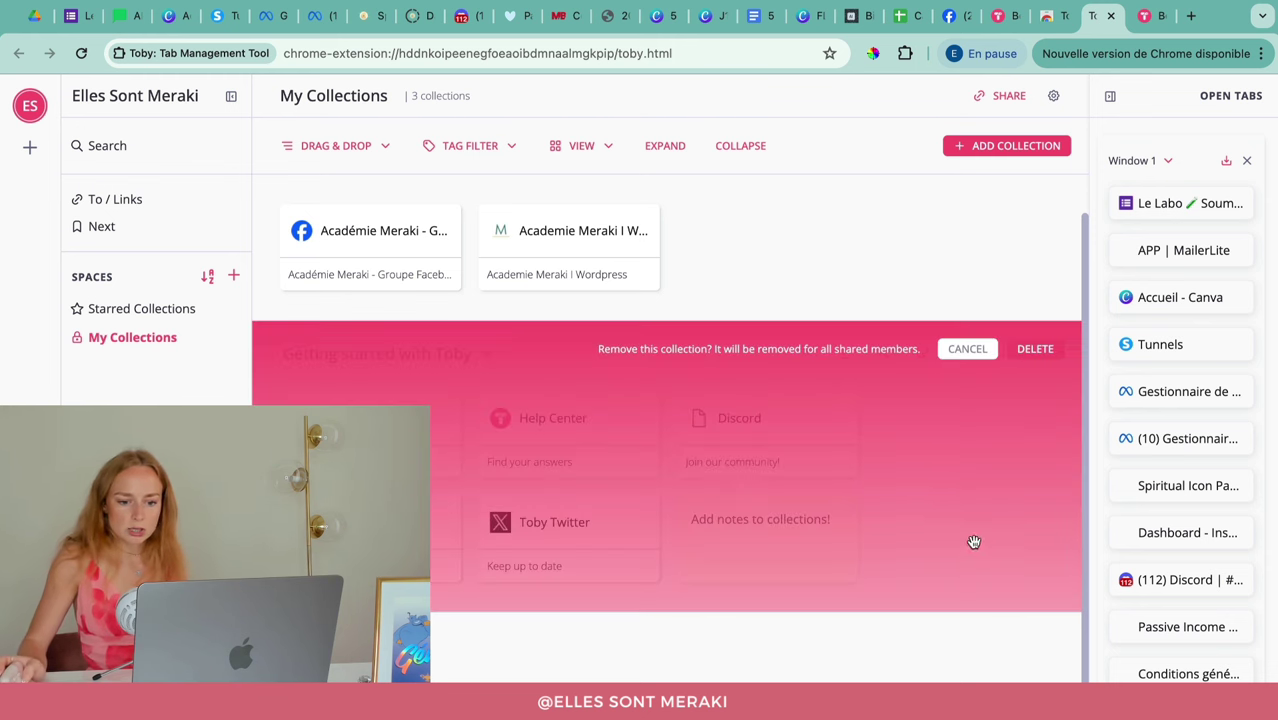
pyautogui.click(975, 357)
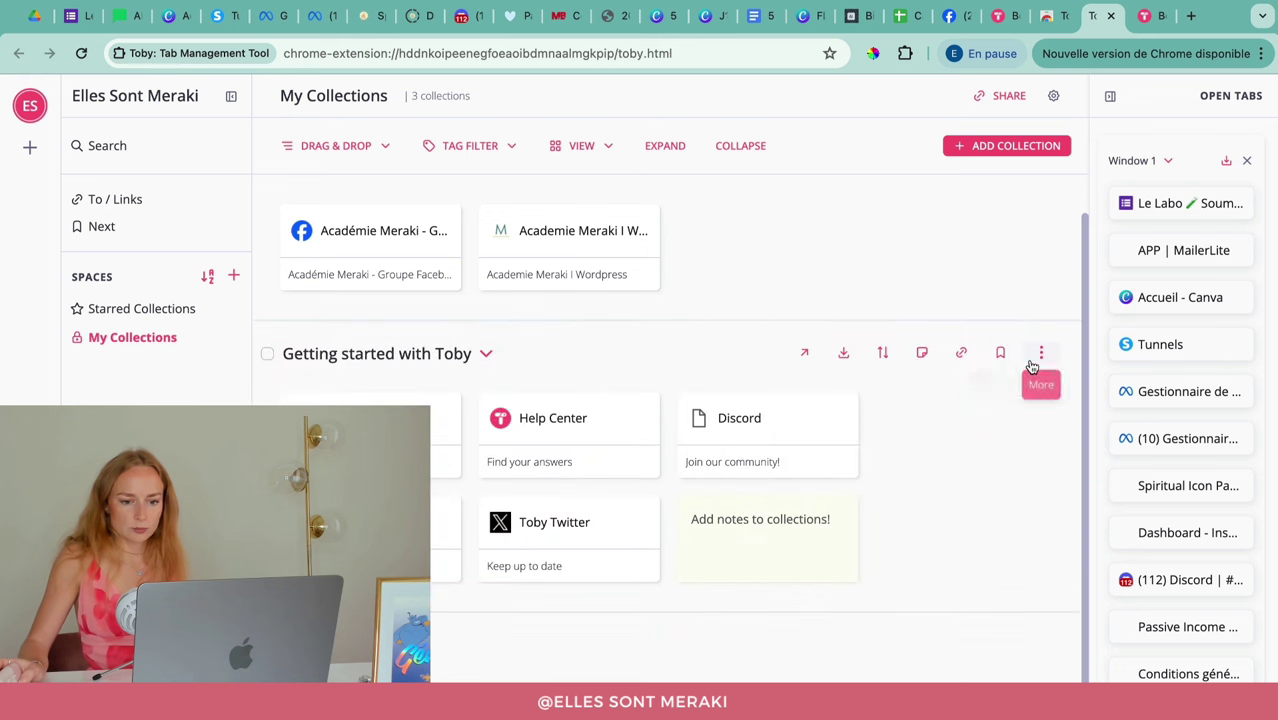
pyautogui.click(1037, 357)
pyautogui.click(976, 551)
pyautogui.click(1034, 356)
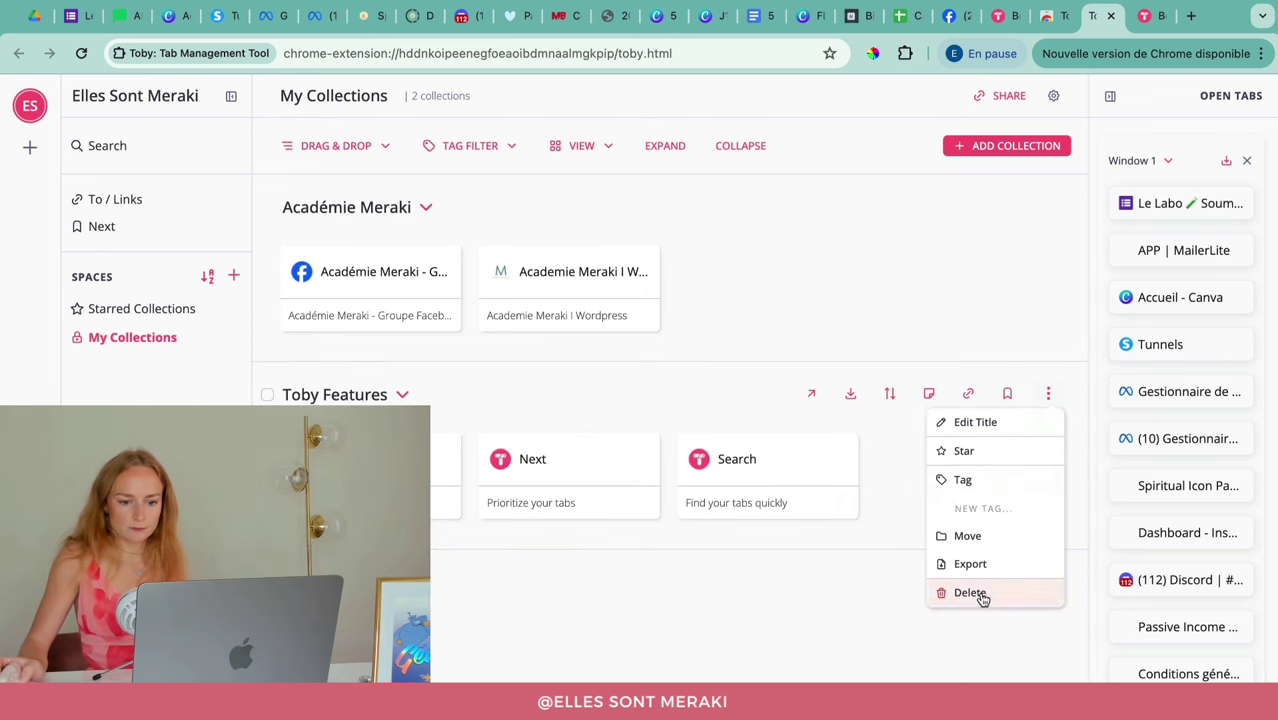
pyautogui.click(976, 593)
pyautogui.click(1045, 392)
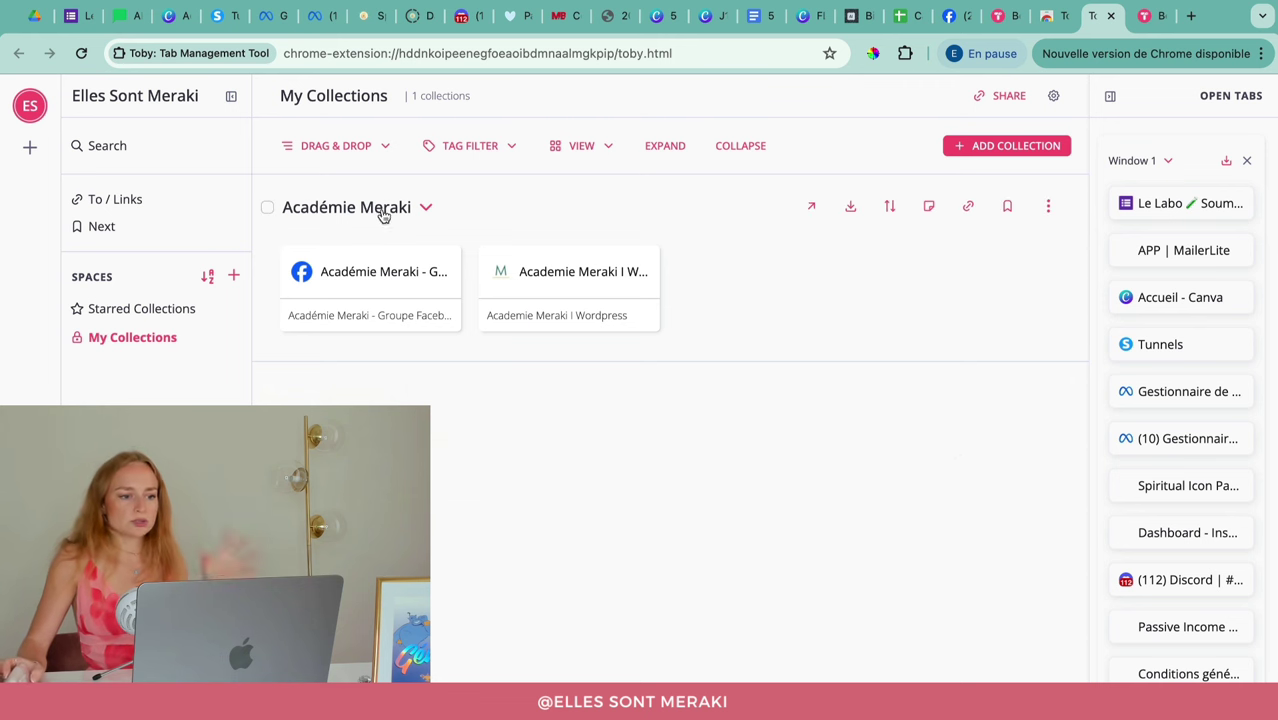
# Step: Create a new collection named 'Canva Experience'
pyautogui.click(1050, 146)
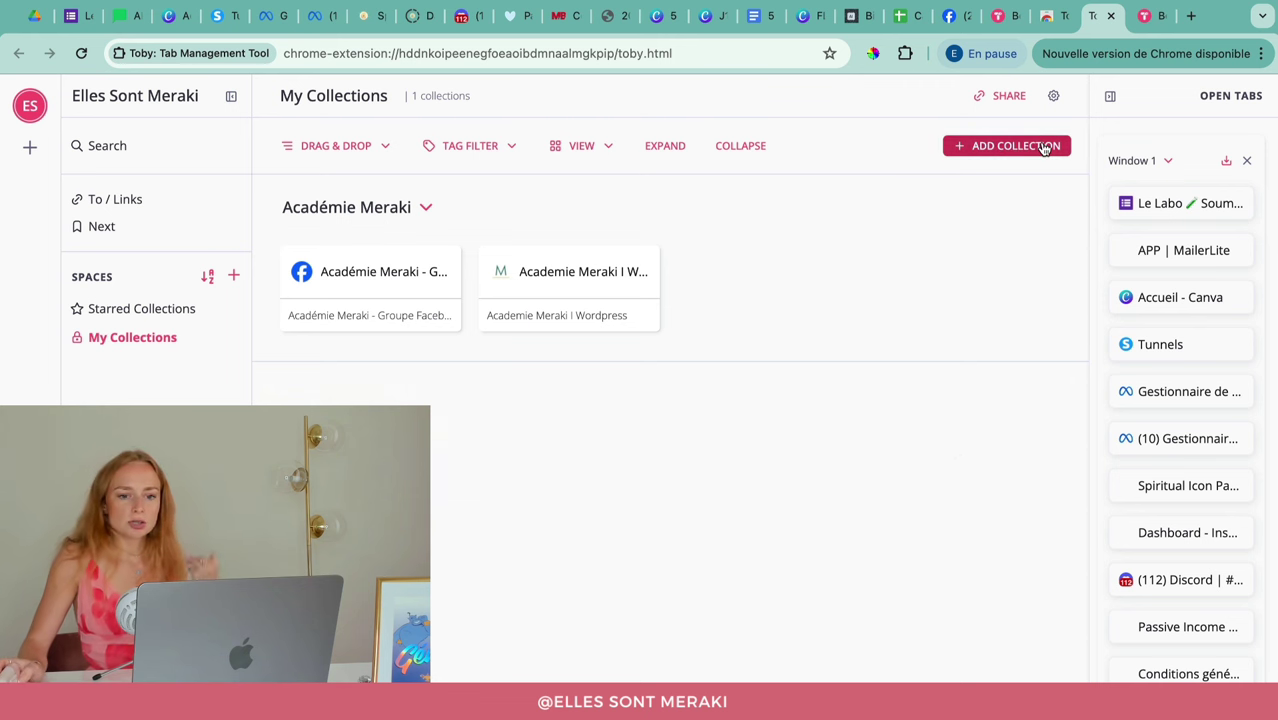
pyautogui.write('Canva Experience')
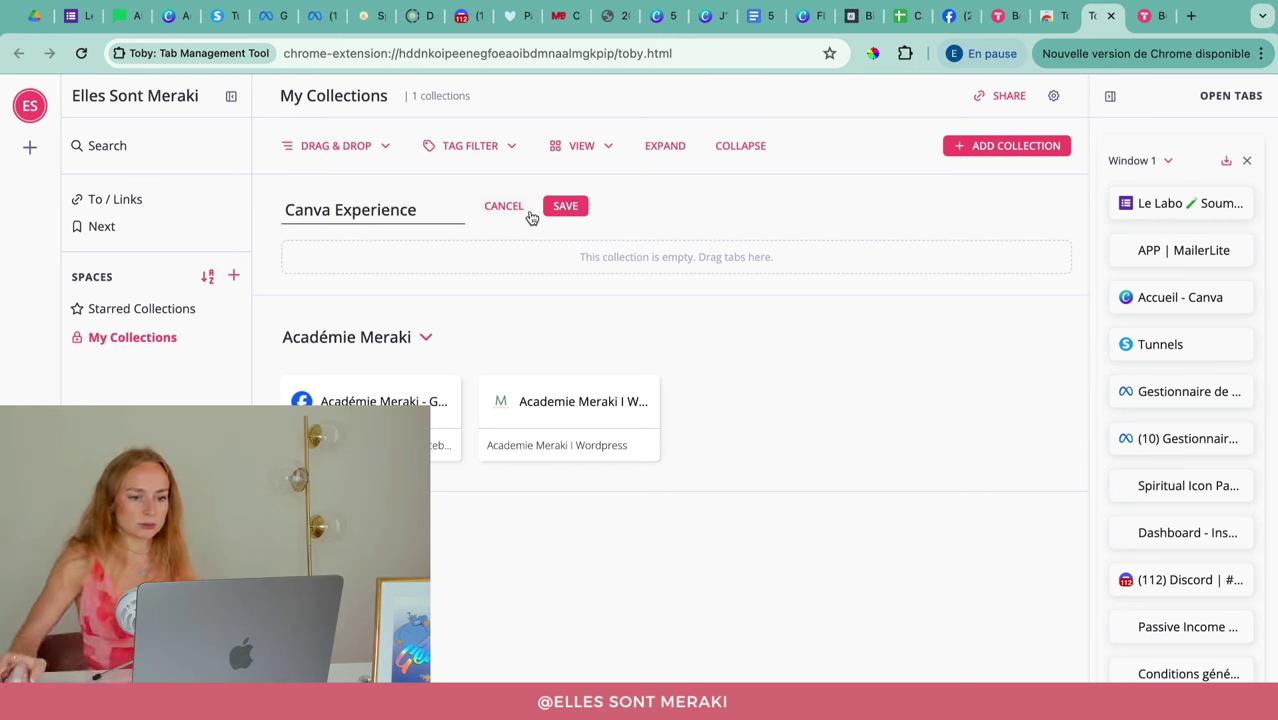
pyautogui.click(565, 208)
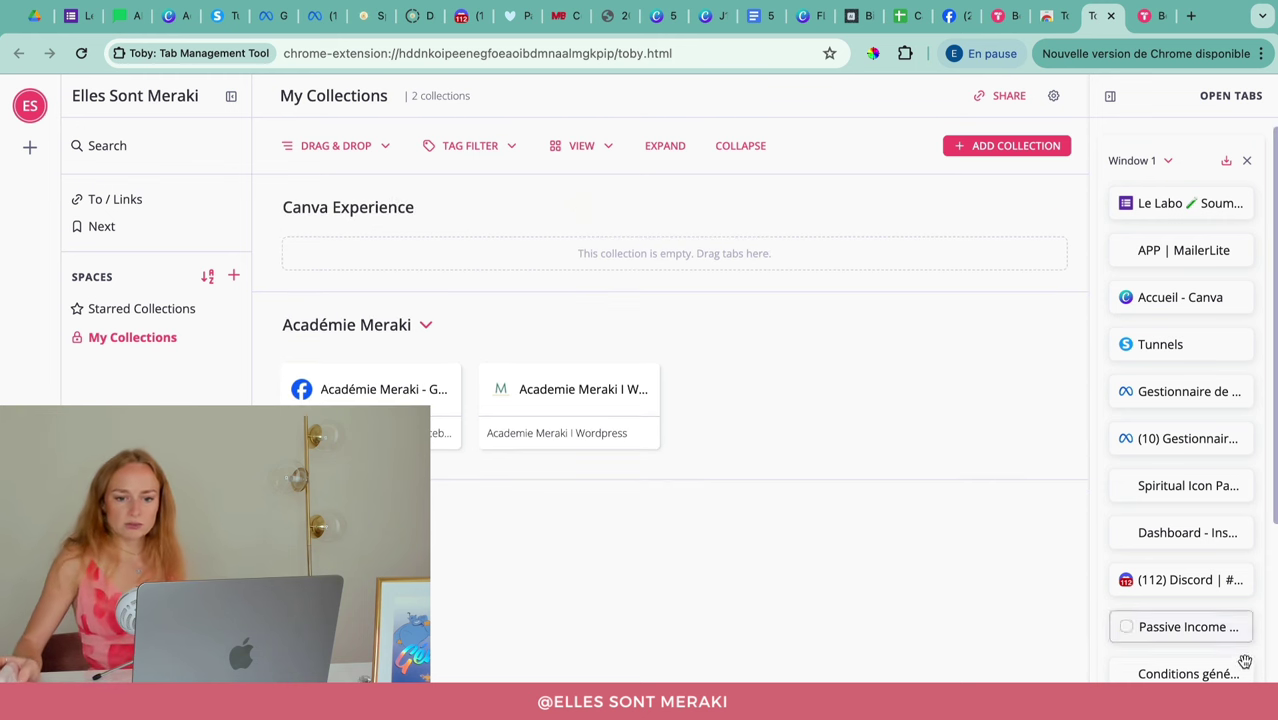
# Step: Add the Le Labo, Canva Experience spreadsheet and Facebook group tabs, with the Facebook group first
pyautogui.moveTo(1191, 208); pyautogui.dragTo(530, 248)
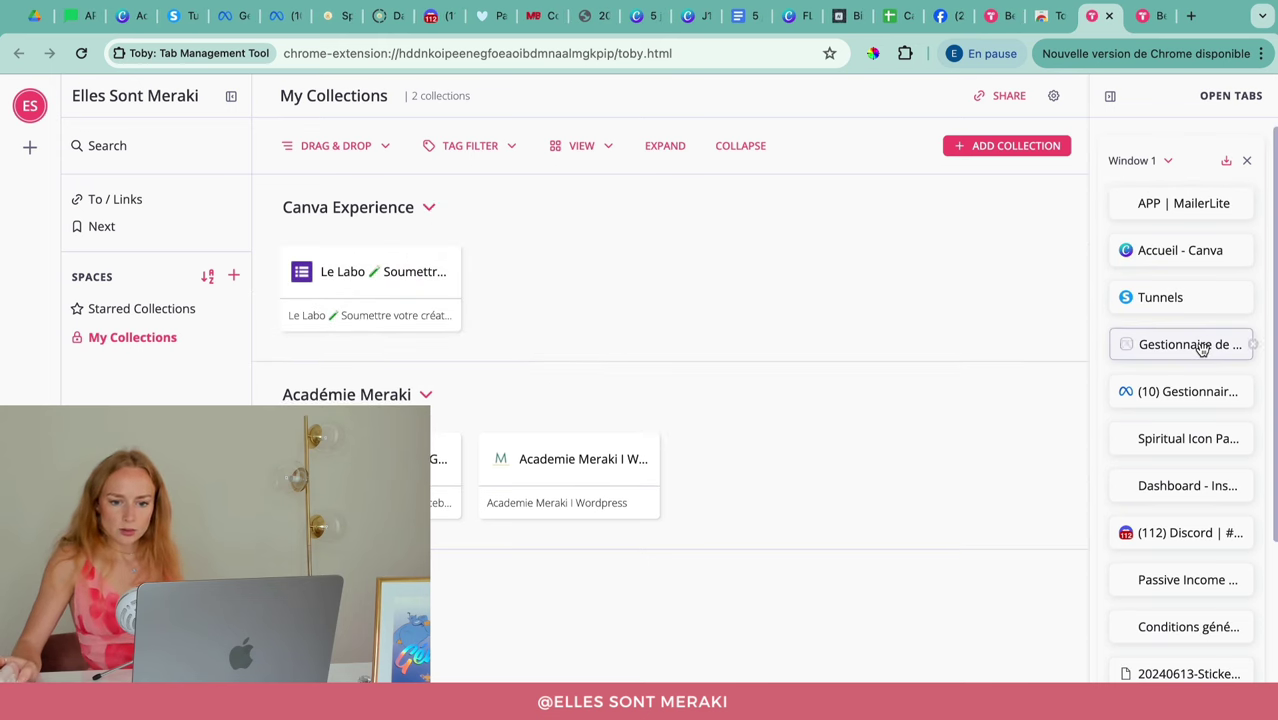
pyautogui.scroll(-2, 1198, 480)
pyautogui.scroll(-6, 1199, 557)
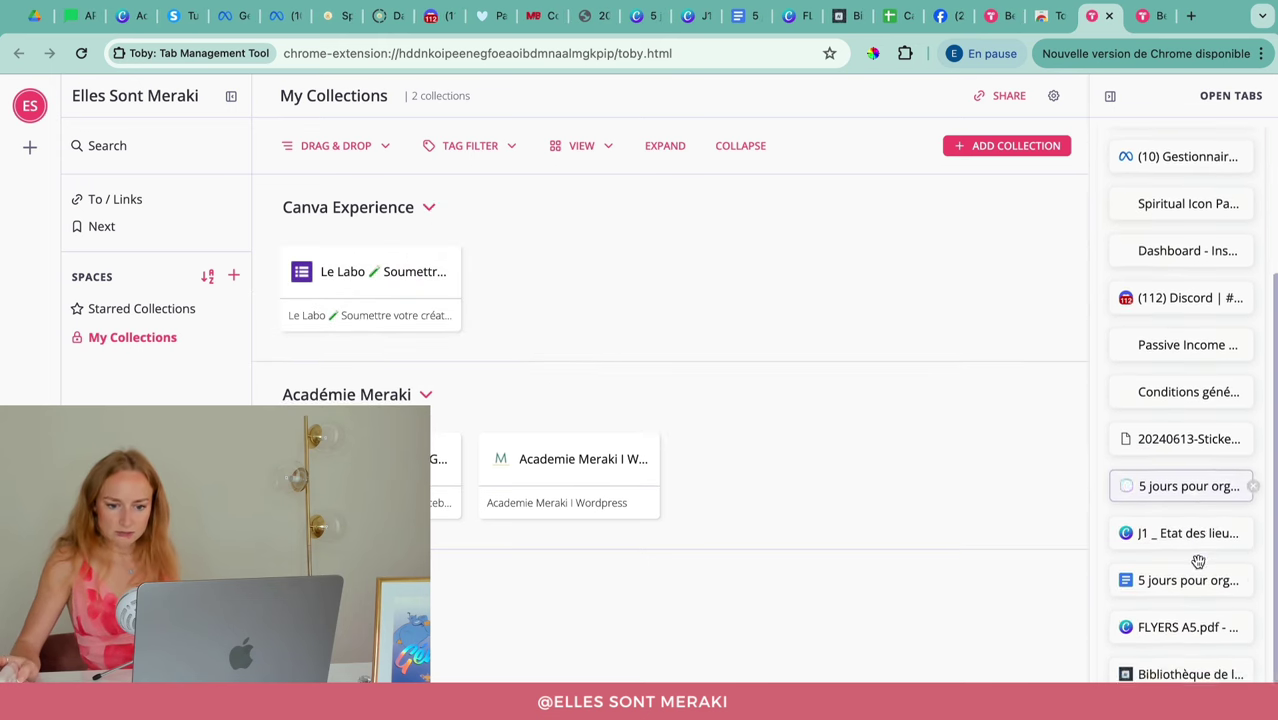
pyautogui.moveTo(1180, 628); pyautogui.dragTo(586, 290)
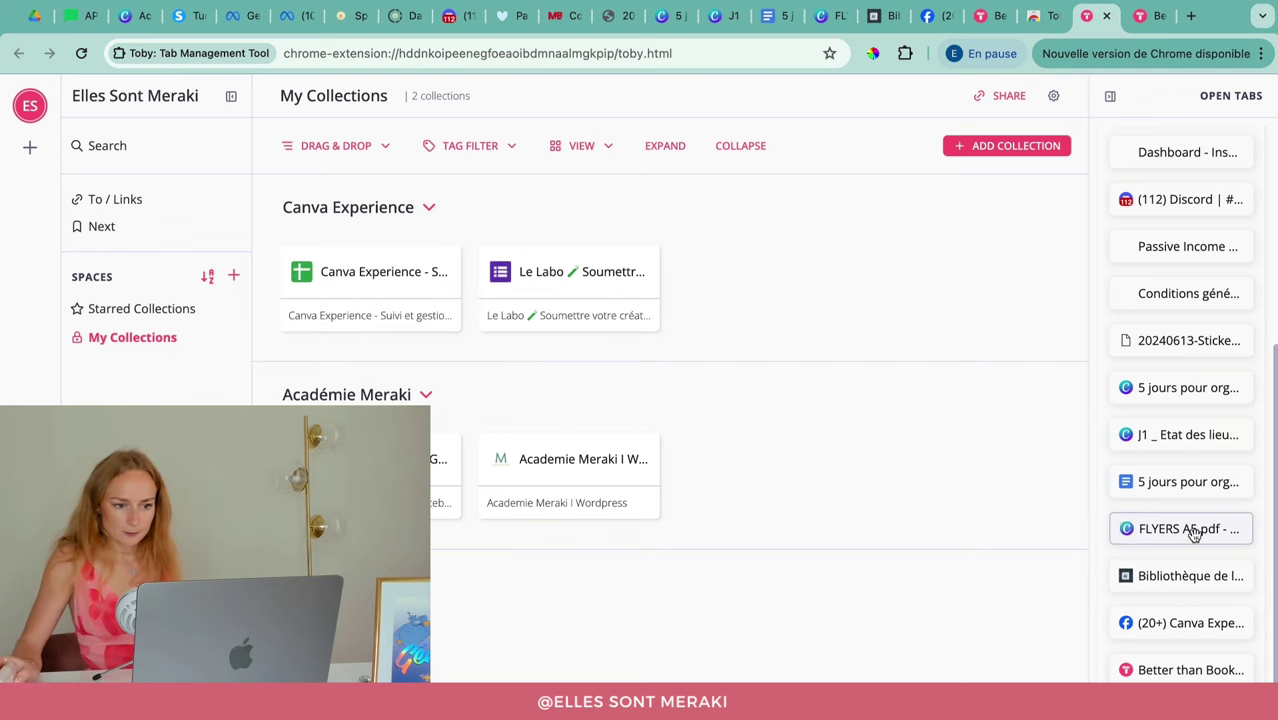
pyautogui.scroll(-1, 1190, 575)
pyautogui.moveTo(1181, 602); pyautogui.dragTo(713, 310)
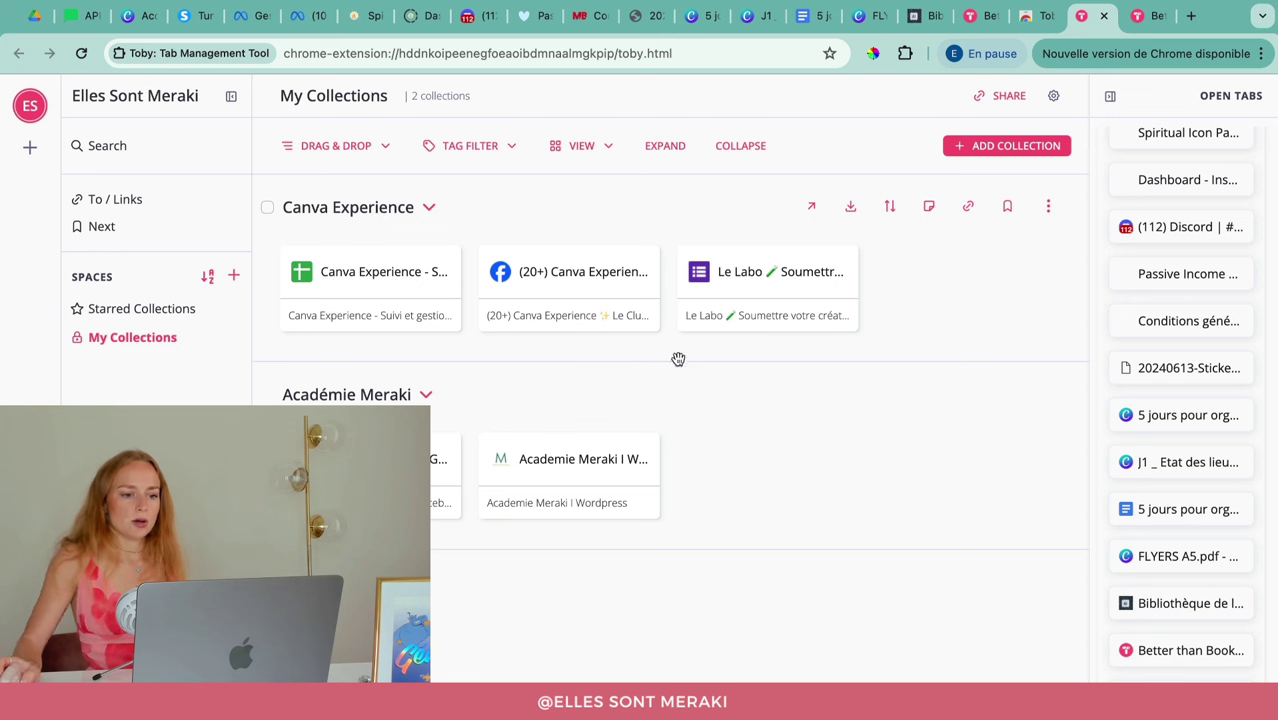
pyautogui.moveTo(581, 261); pyautogui.dragTo(391, 245)
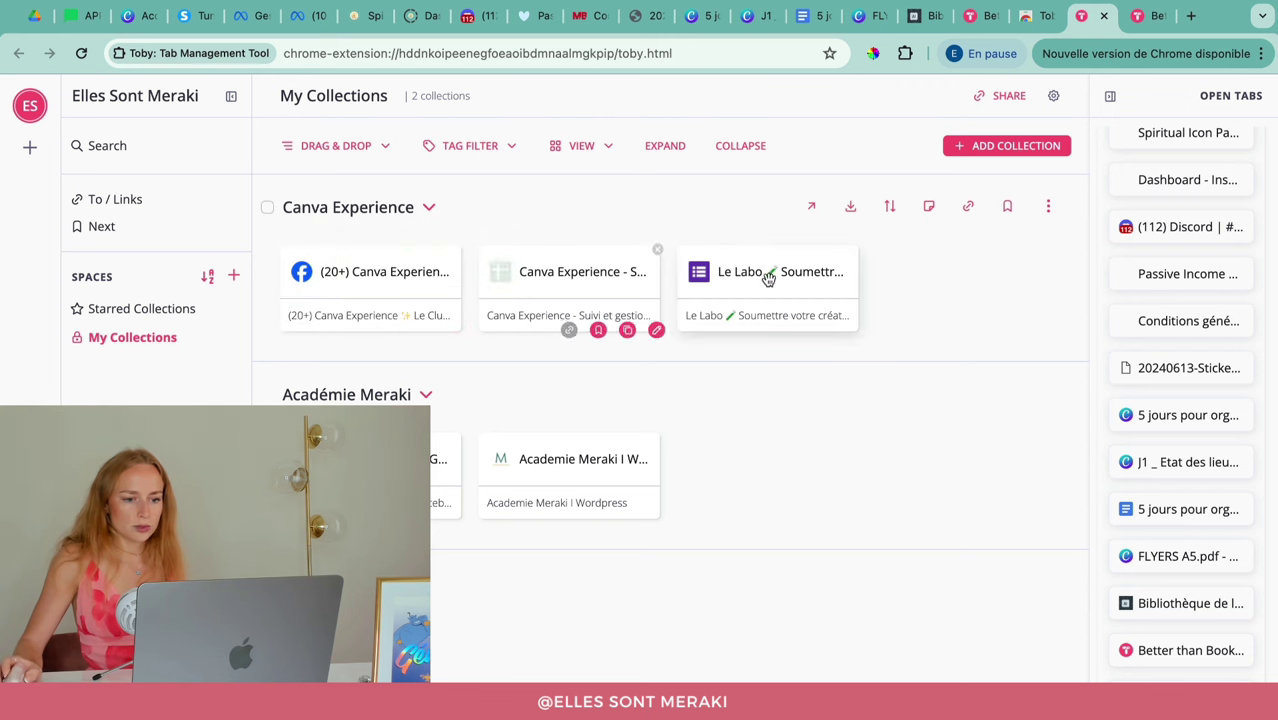
# Step: Retitle the Facebook group card to 'Canva Experience ✨ Groupe Facebook'
pyautogui.click(455, 330)
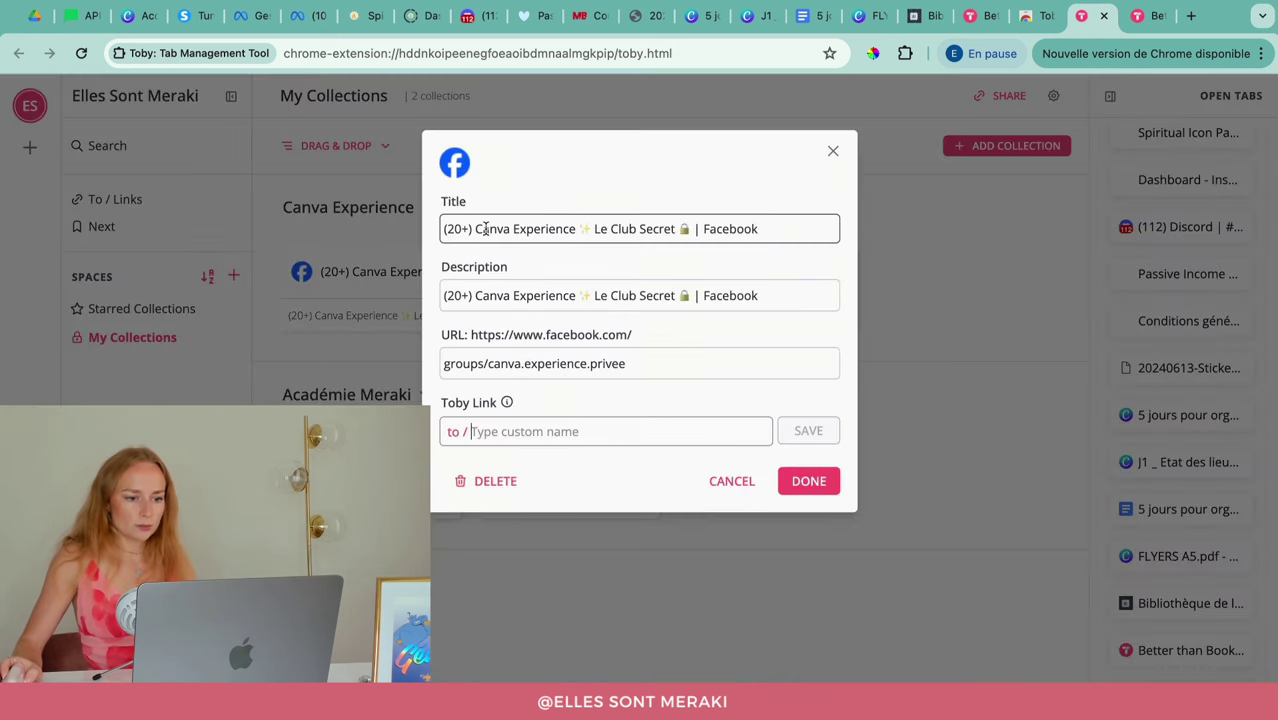
pyautogui.press('BackSpace')
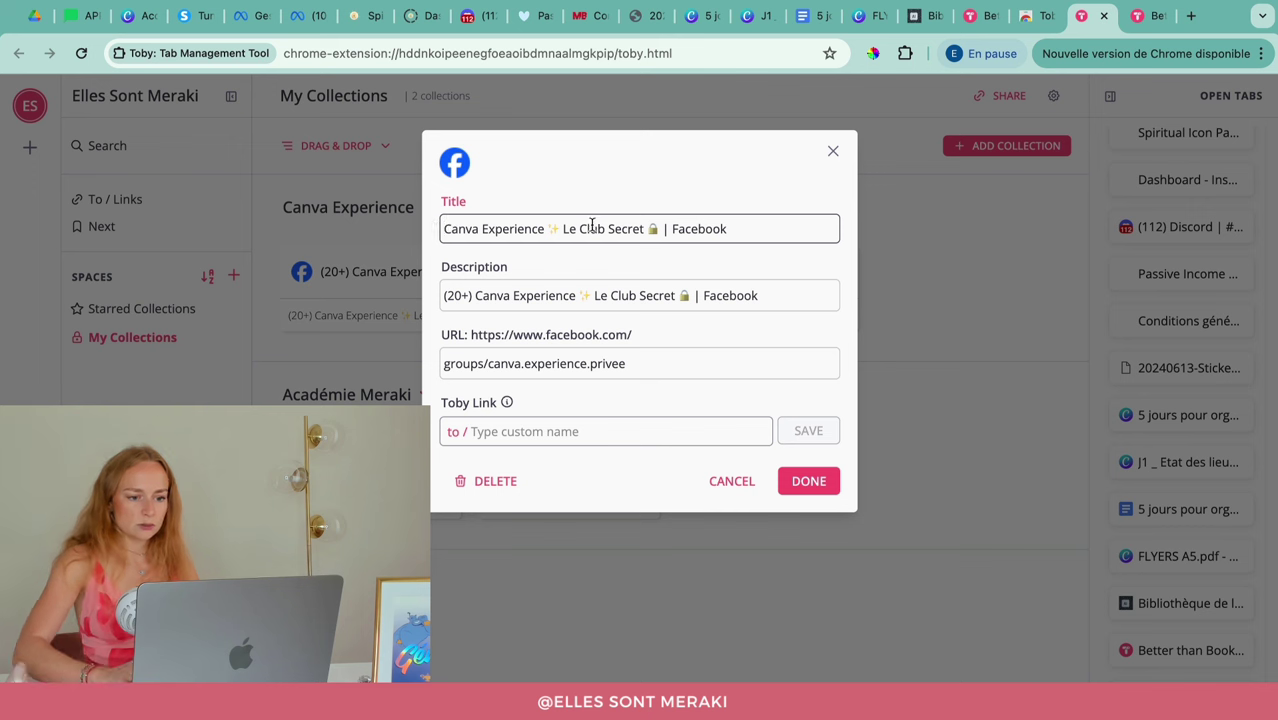
pyautogui.moveTo(564, 228); pyautogui.dragTo(676, 228)
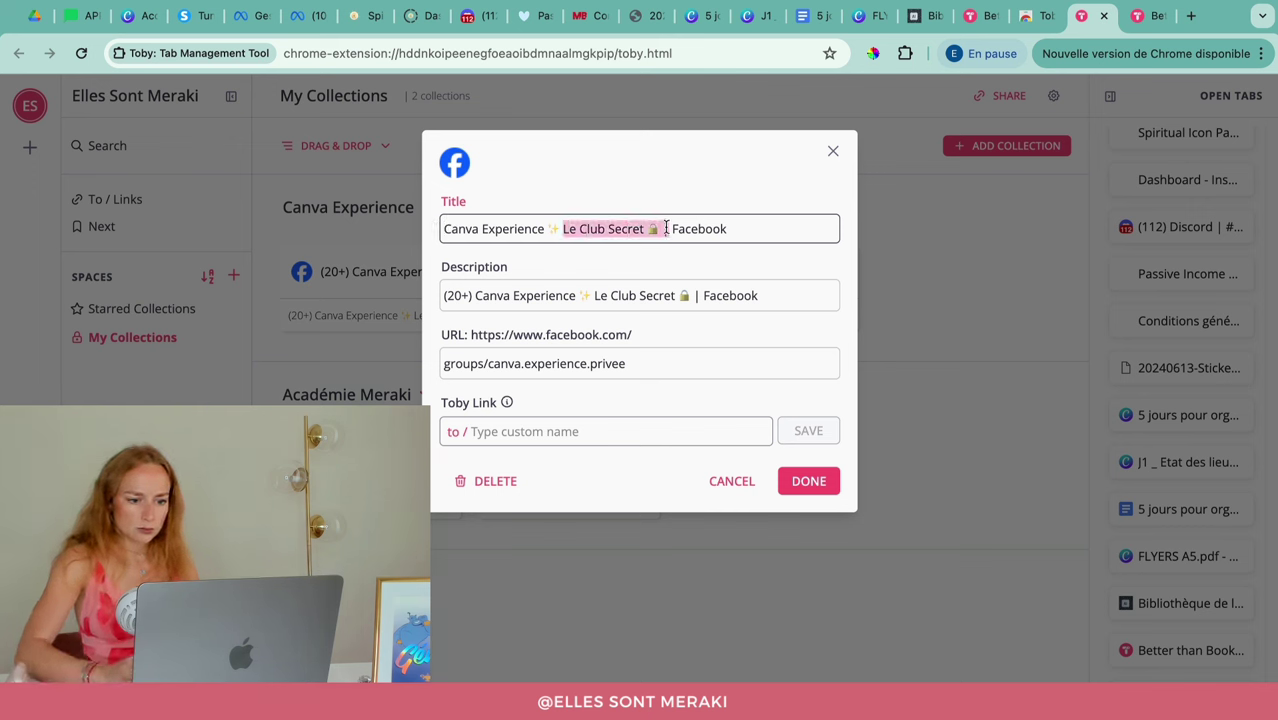
pyautogui.write('Gro')
pyautogui.tripleClick(666, 228)
# Step: Use the same text as the card's description, then begin a 'Création de contenus' collection
pyautogui.press('super+c')
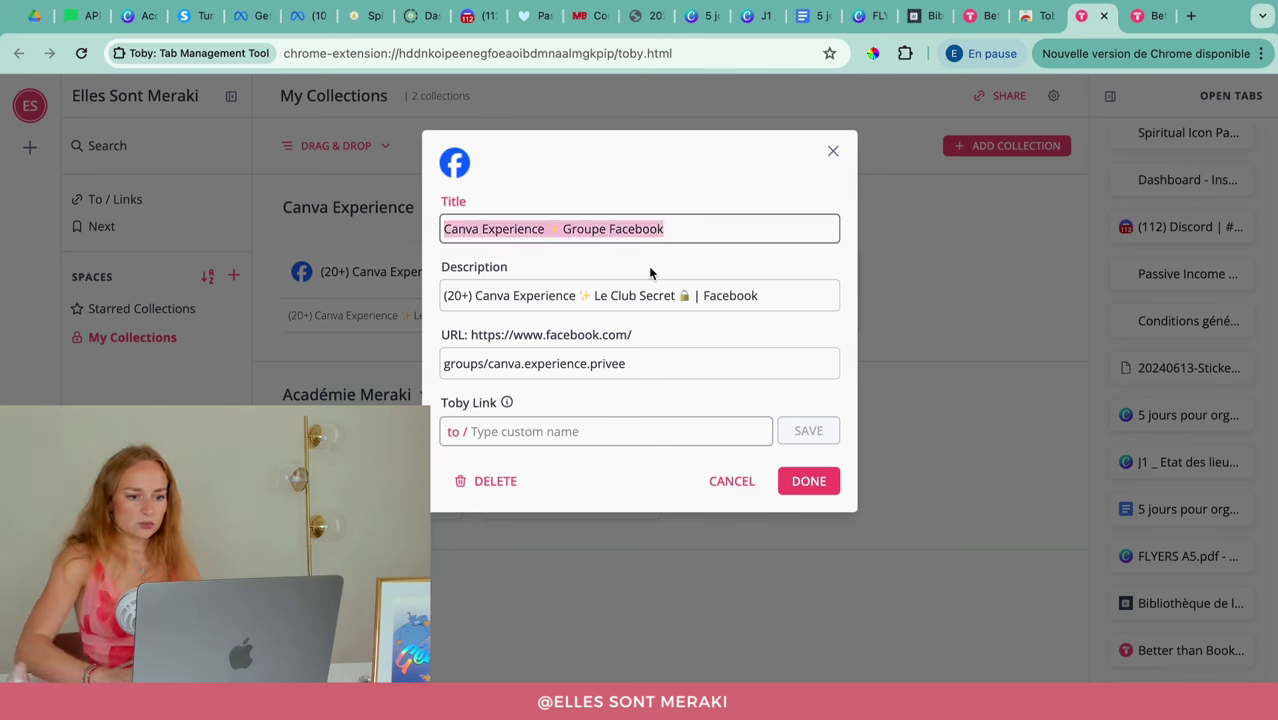
pyautogui.click(635, 300)
pyautogui.press('super+a')
pyautogui.press('super+v')
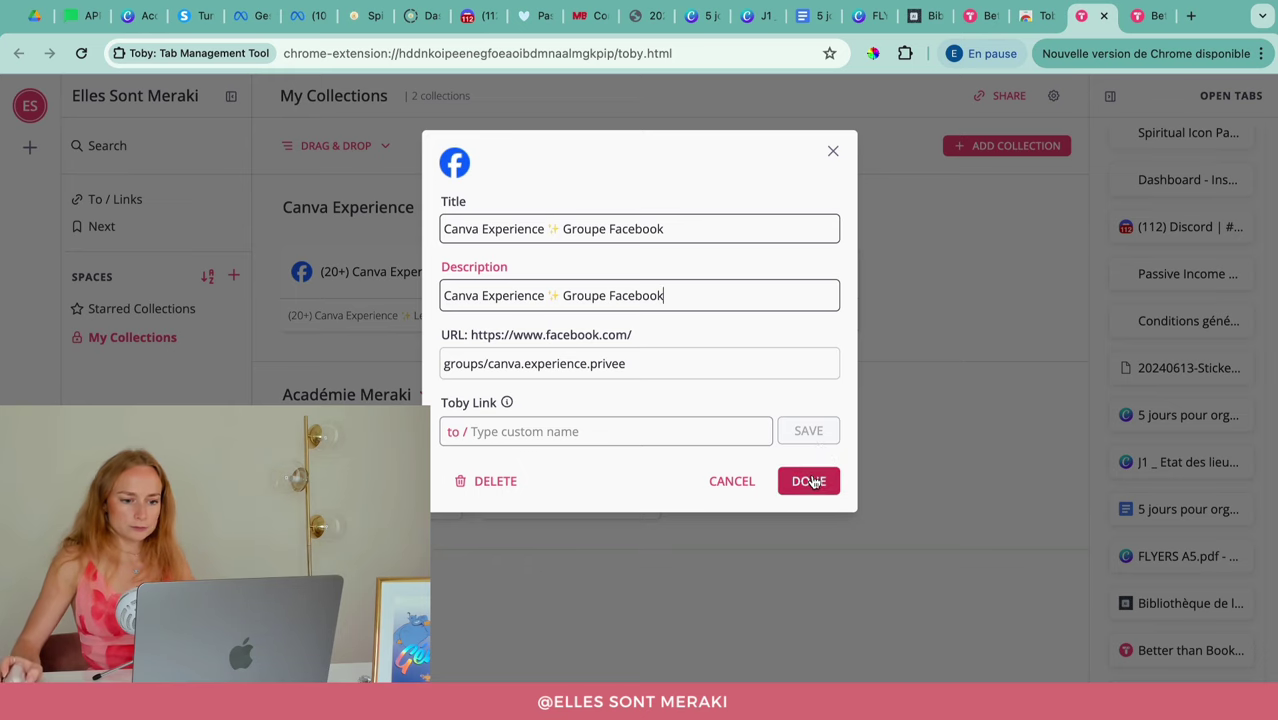
pyautogui.click(810, 480)
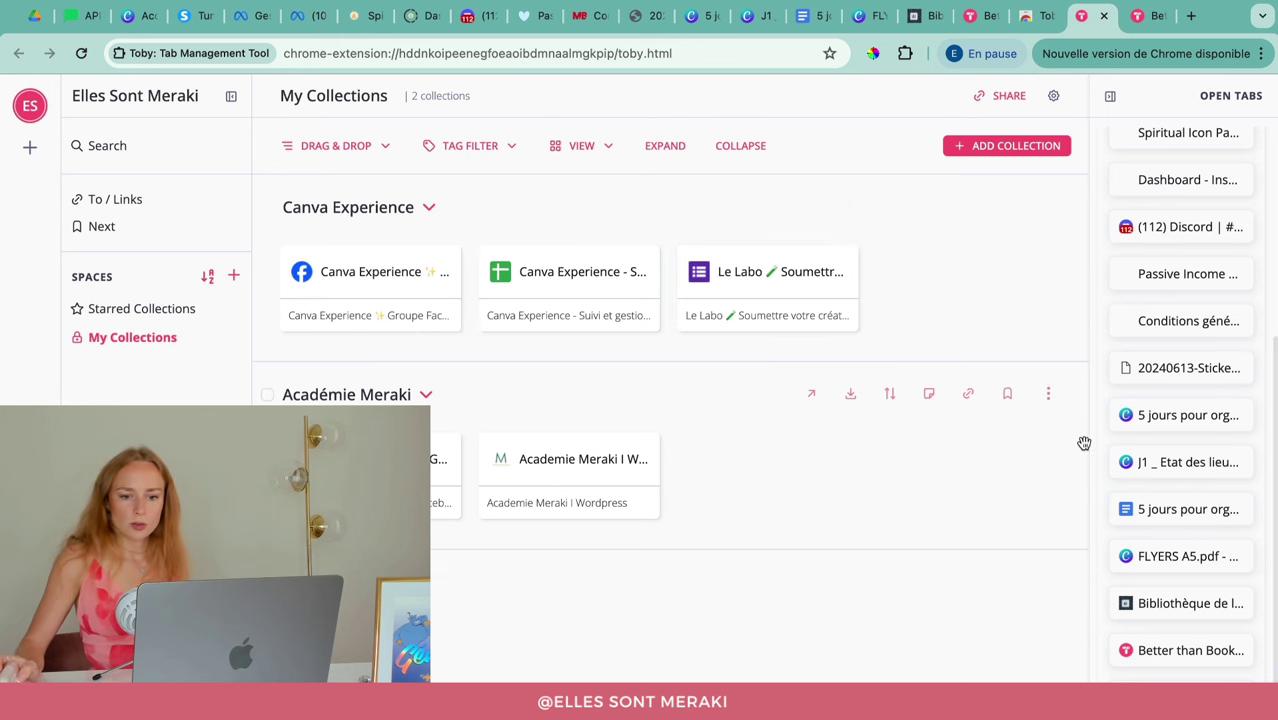
pyautogui.click(1005, 148)
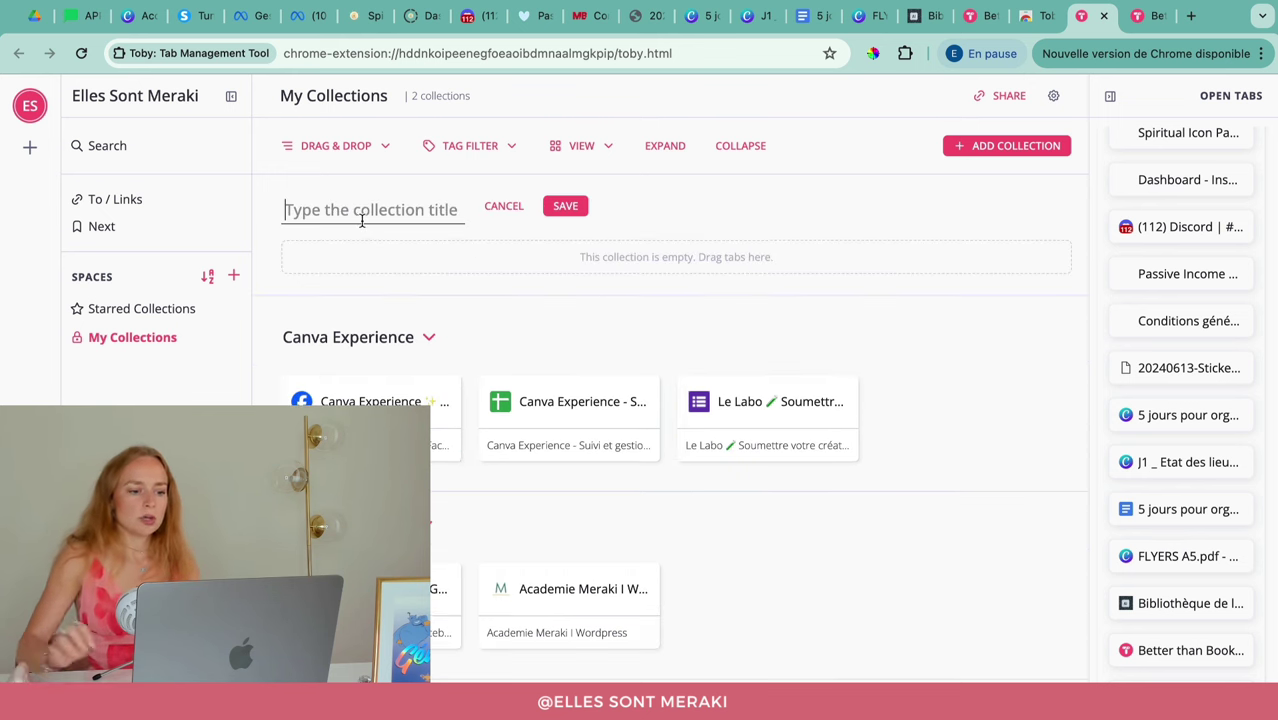
pyautogui.write('Création de contenus')
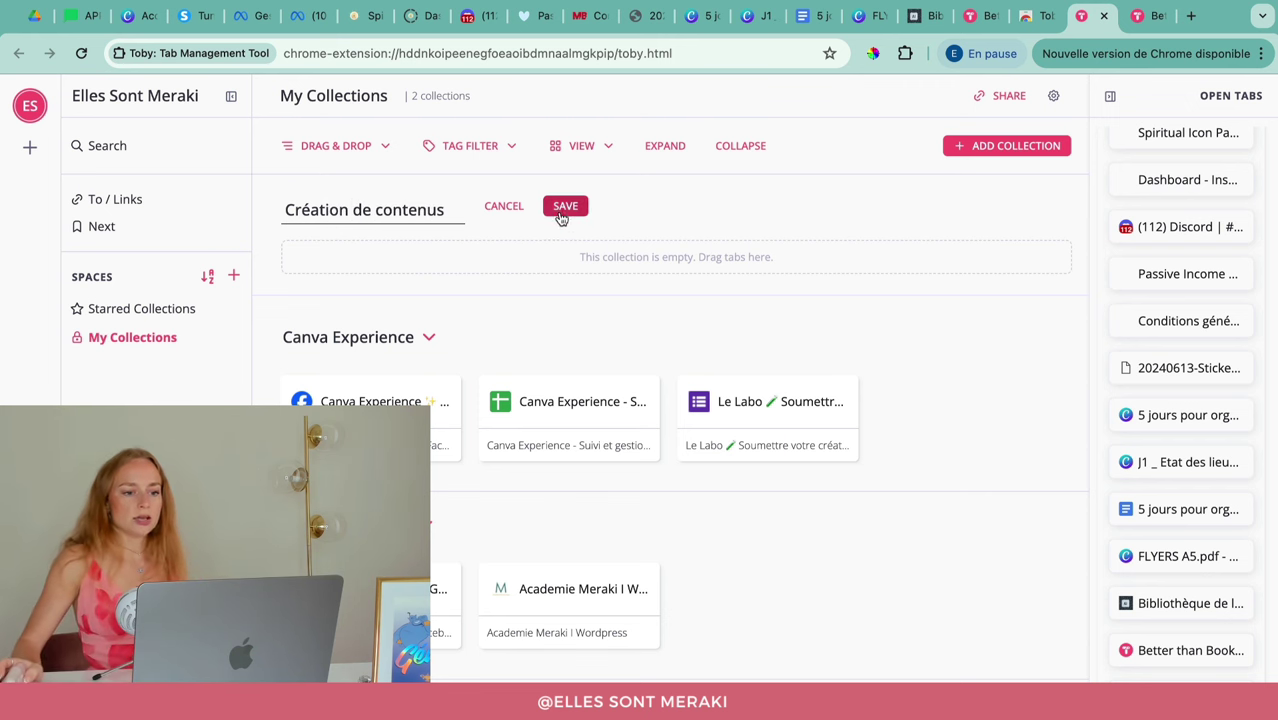
# Step: Save Création de contenus and add the Accueil - Canva tab and a 5 jours tab
pyautogui.click(564, 207)
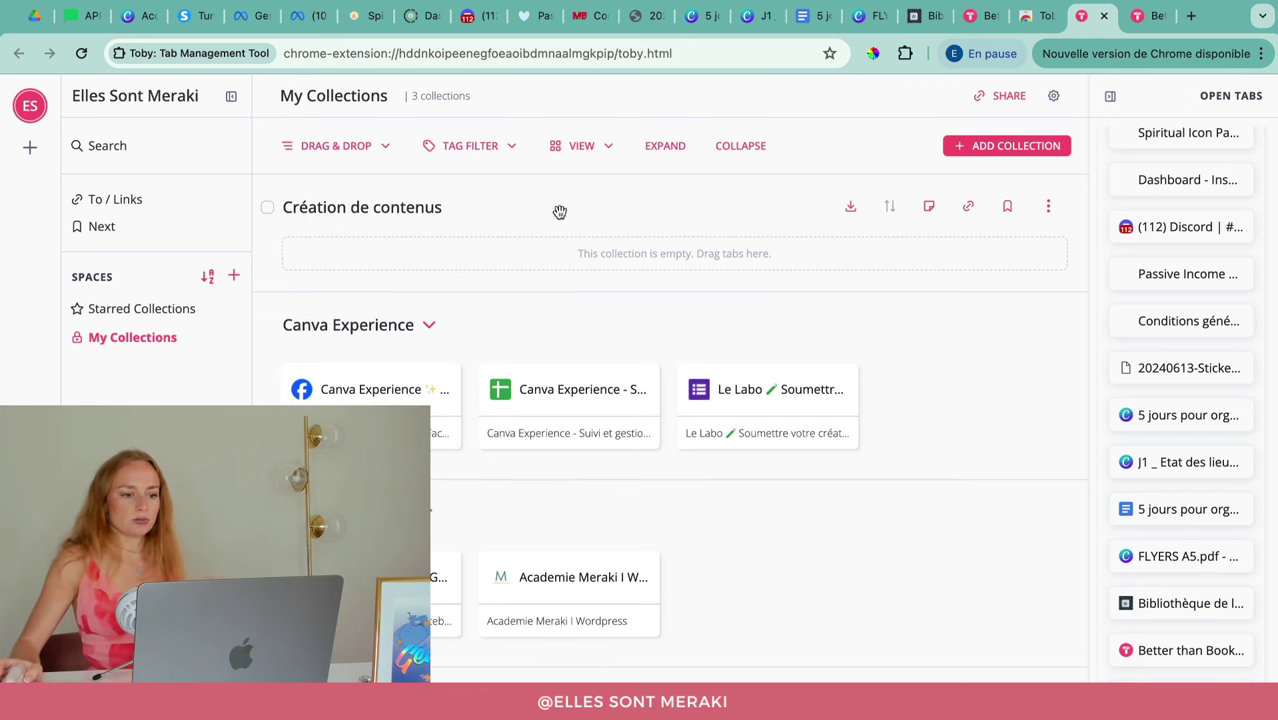
pyautogui.scroll(5, 1182, 330)
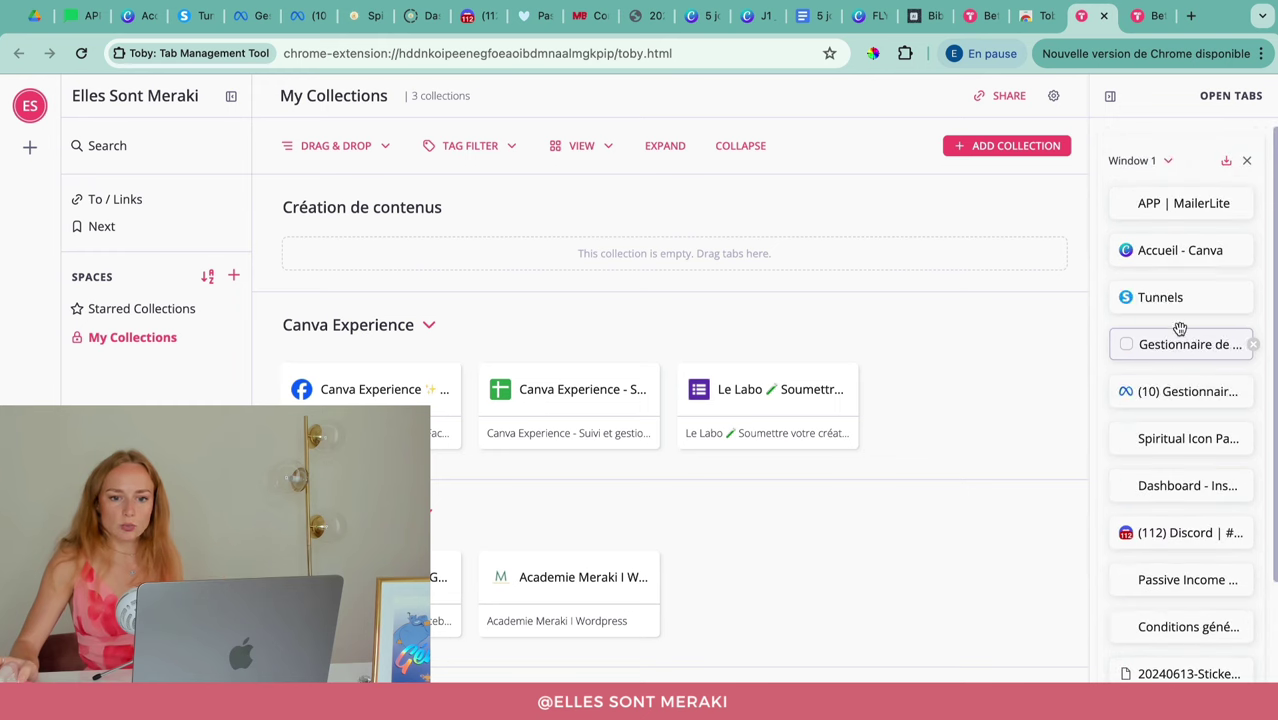
pyautogui.moveTo(1170, 249); pyautogui.dragTo(352, 262)
pyautogui.scroll(-3, 1210, 360)
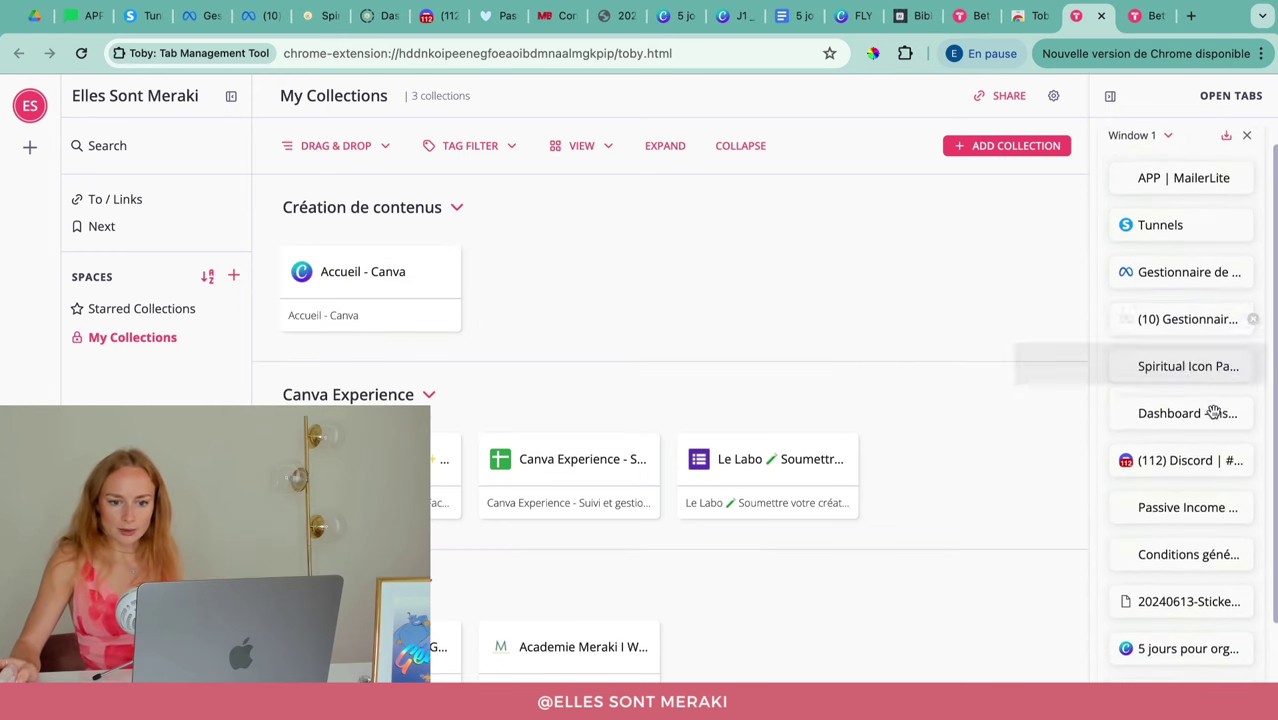
pyautogui.moveTo(1197, 522); pyautogui.dragTo(430, 275)
# Step: Add J1 and the second 5 jours tab, file FLYERS A5.pdf in Canva Experience, and put Accueil - Canva first
pyautogui.moveTo(1085, 455); pyautogui.dragTo(690, 272)
pyautogui.moveTo(1170, 526); pyautogui.dragTo(926, 296)
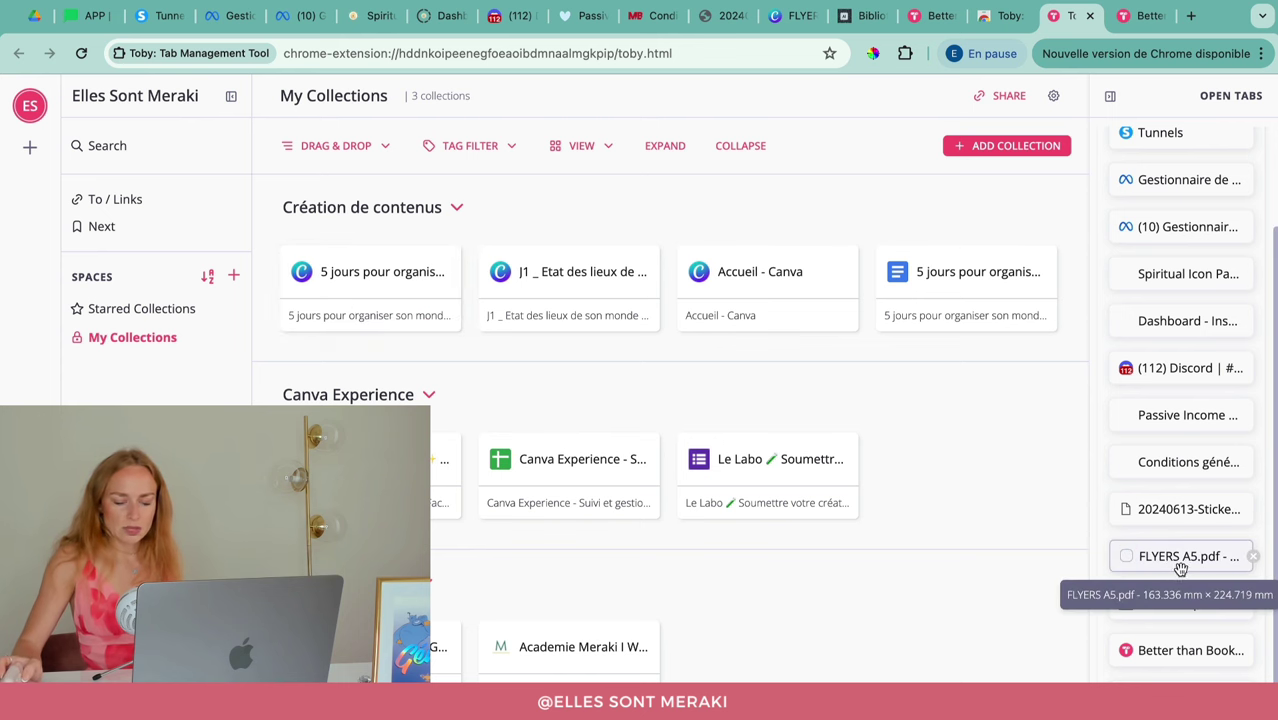
pyautogui.moveTo(1175, 567); pyautogui.dragTo(942, 516)
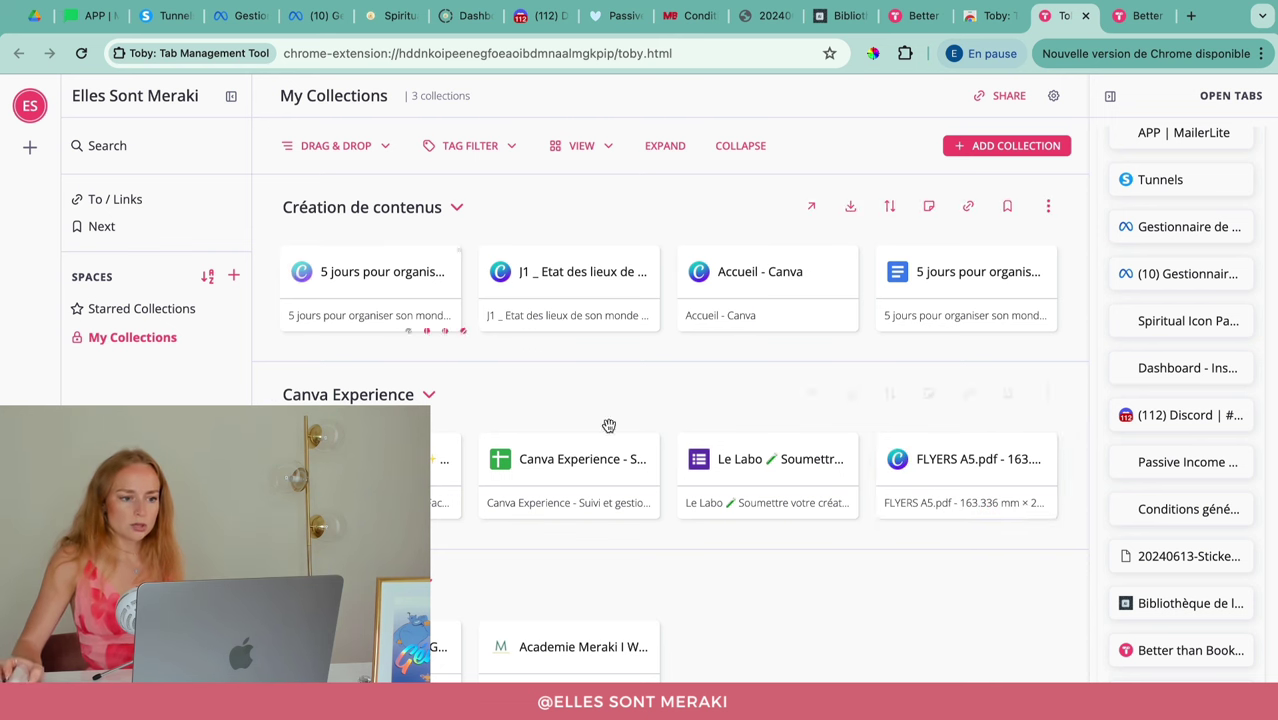
pyautogui.moveTo(785, 271); pyautogui.dragTo(328, 240)
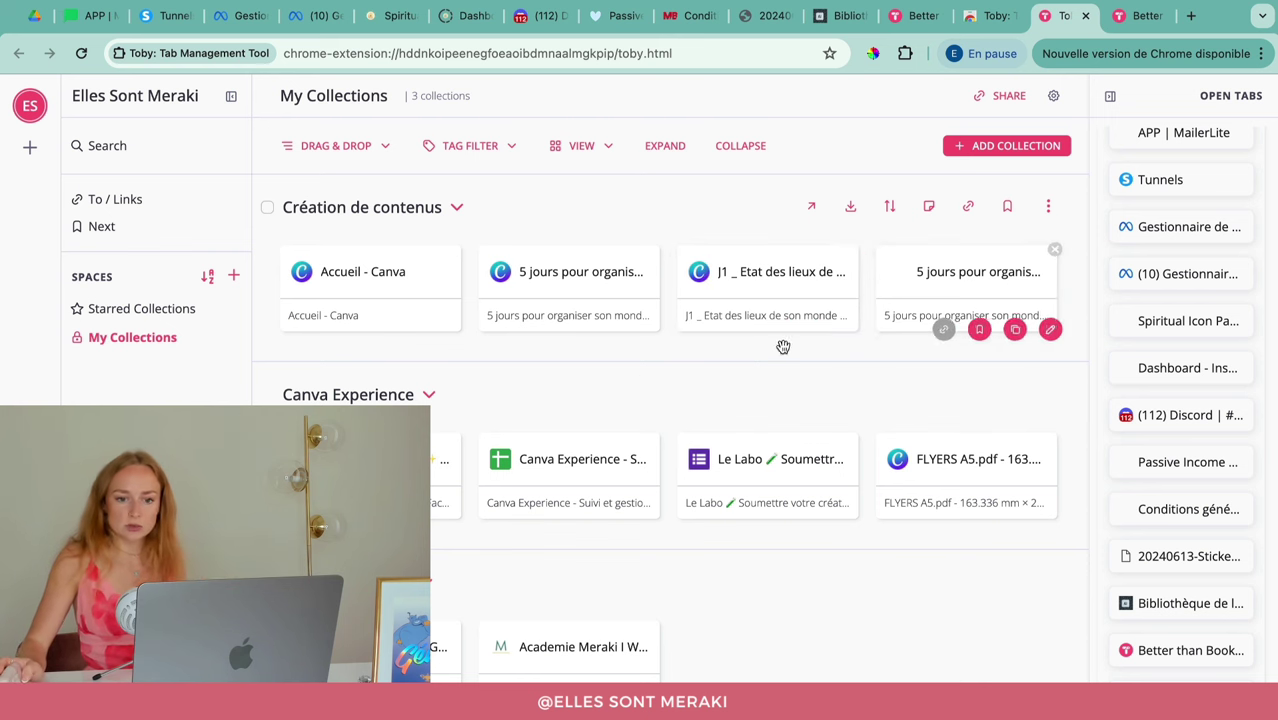
# Step: Create a new collection named 'Images'
pyautogui.click(1015, 148)
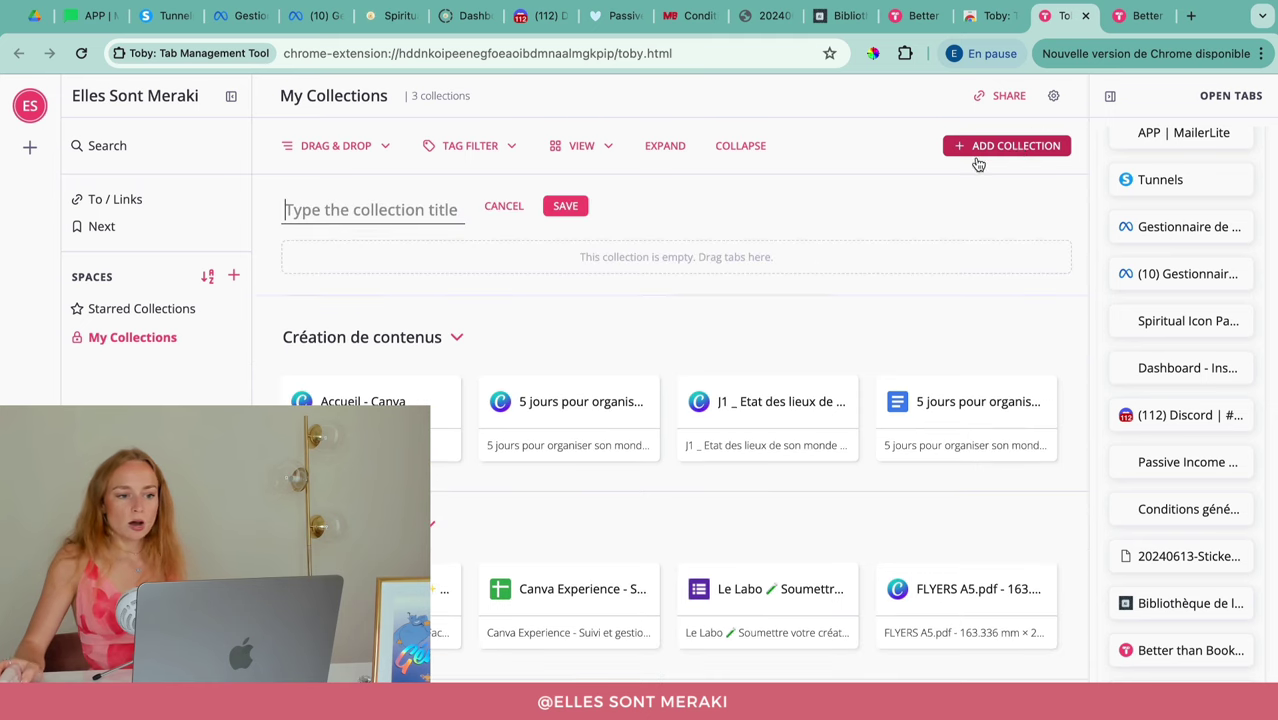
pyautogui.write('Images')
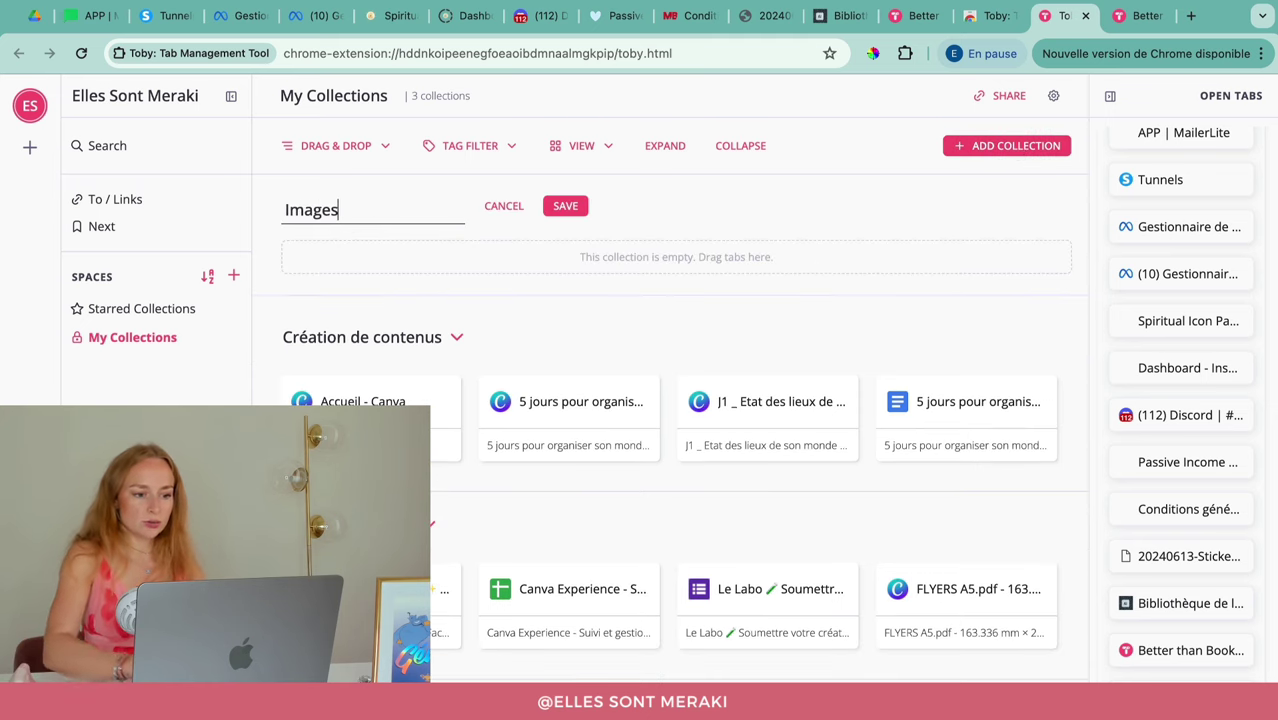
pyautogui.click(555, 207)
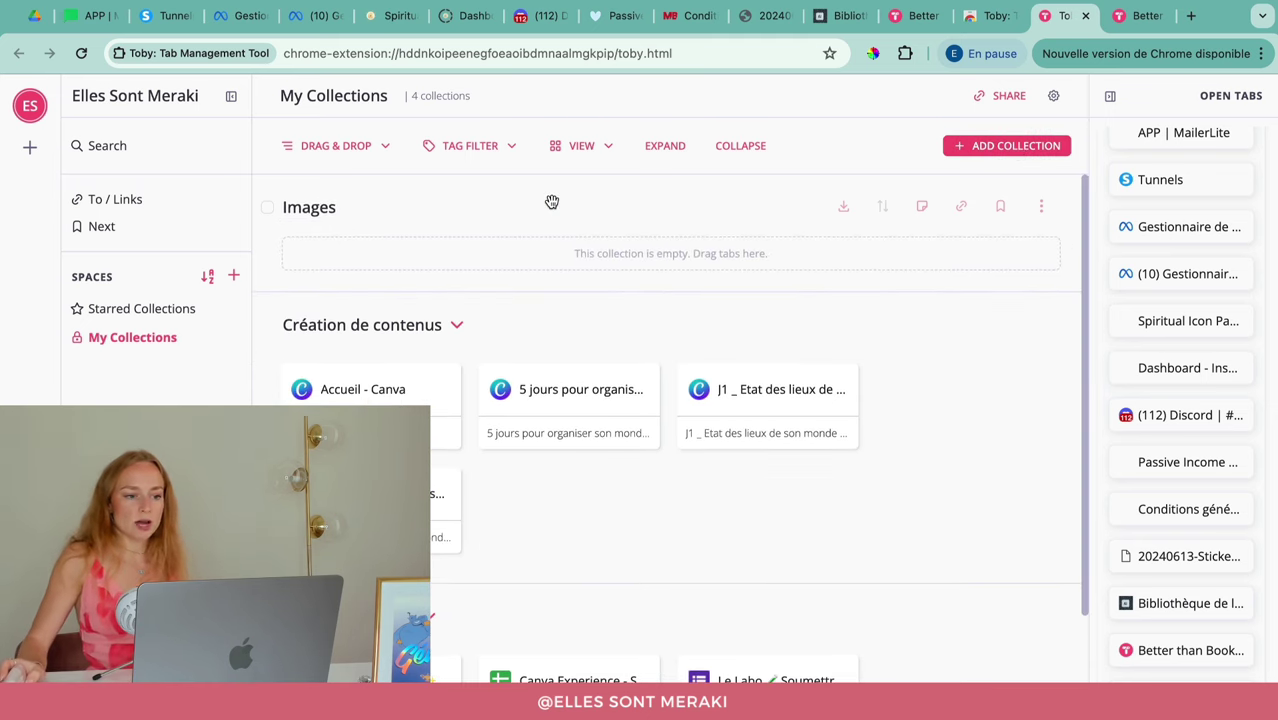
# Step: Add the Spiritual Icon Packs, Dashboard, Passive Income Society, Bibliothèque de liens and Discord tabs to Images
pyautogui.scroll(2, 1133, 215)
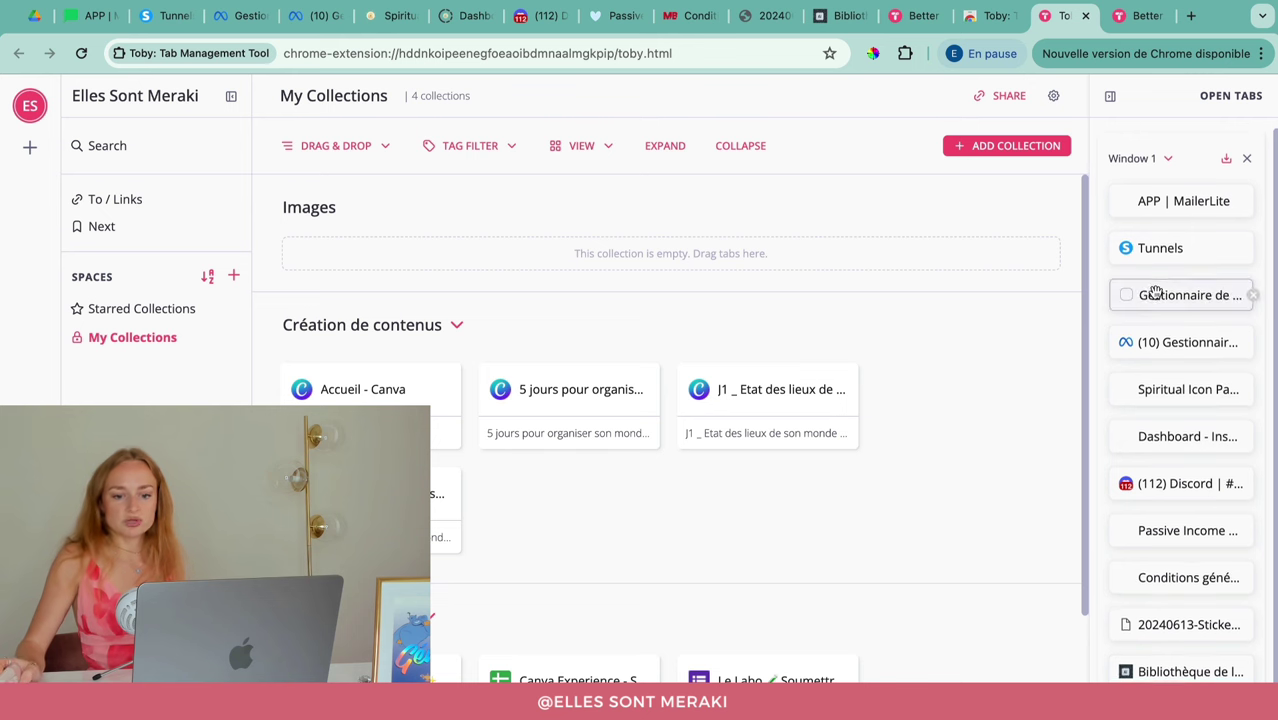
pyautogui.moveTo(1168, 388); pyautogui.dragTo(340, 262)
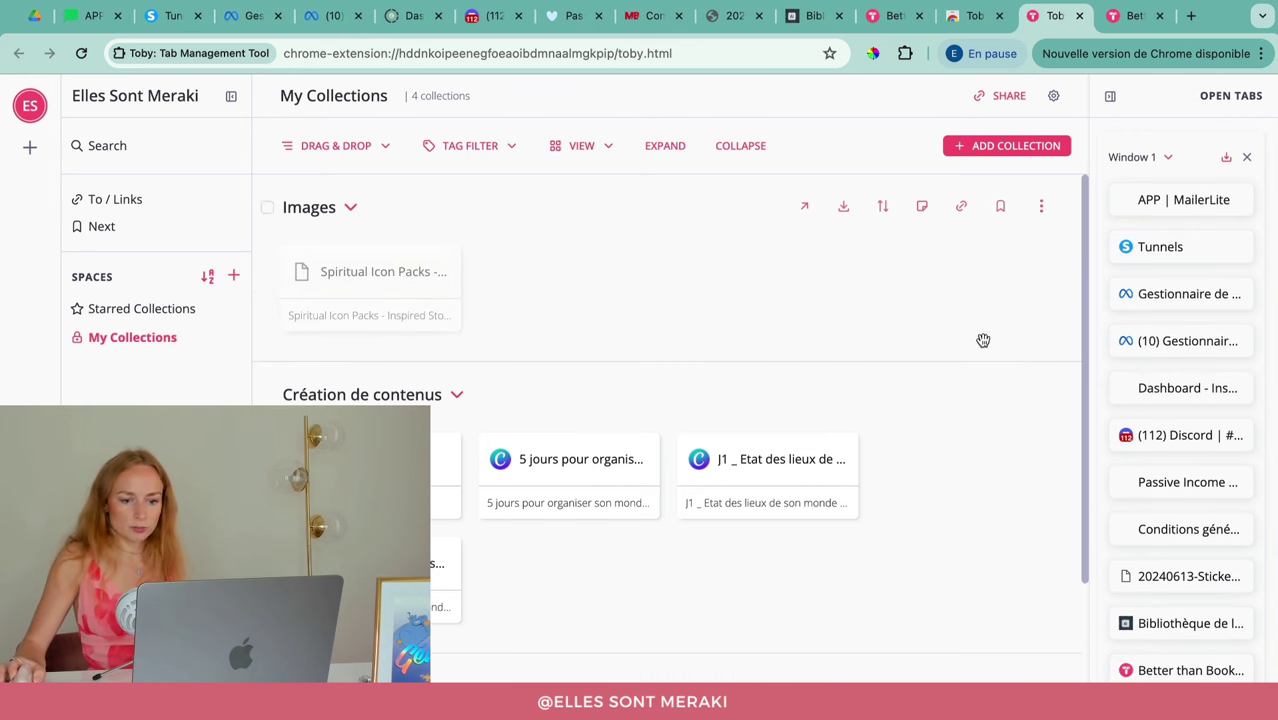
pyautogui.moveTo(1164, 385); pyautogui.dragTo(420, 272)
pyautogui.moveTo(1108, 422); pyautogui.dragTo(560, 275)
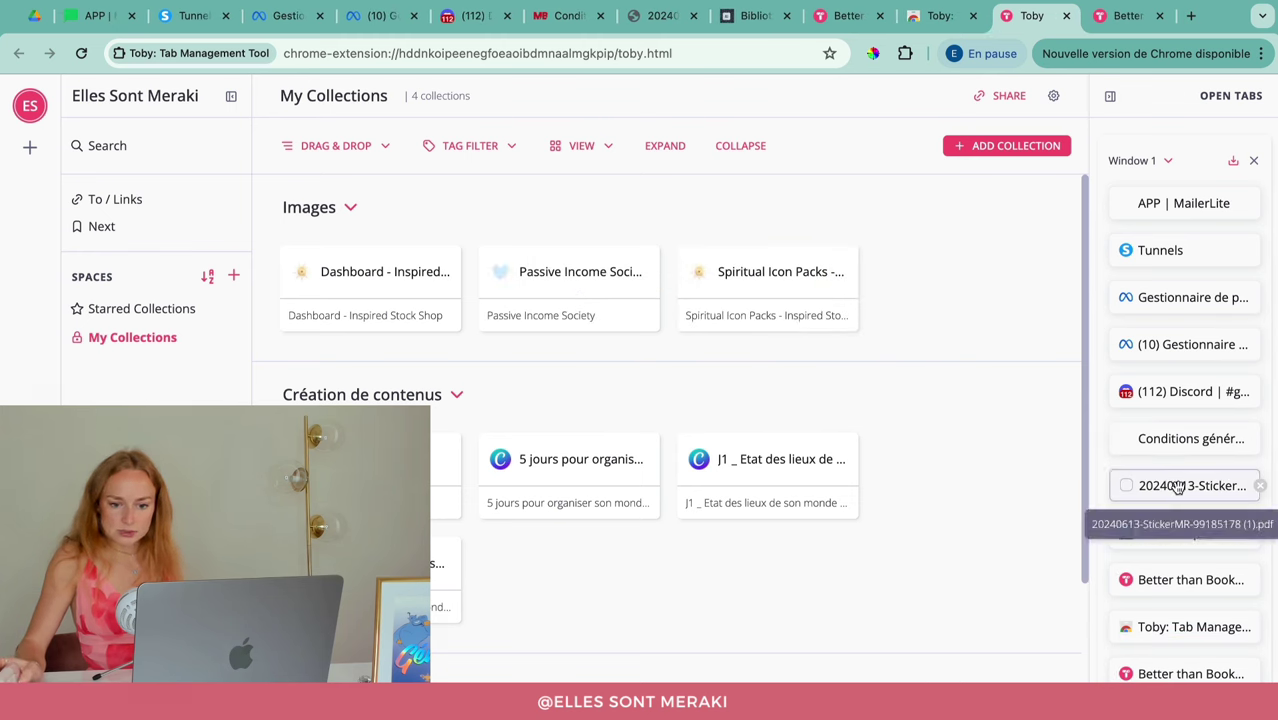
pyautogui.moveTo(1172, 553); pyautogui.dragTo(836, 283)
pyautogui.moveTo(1179, 393); pyautogui.dragTo(772, 392)
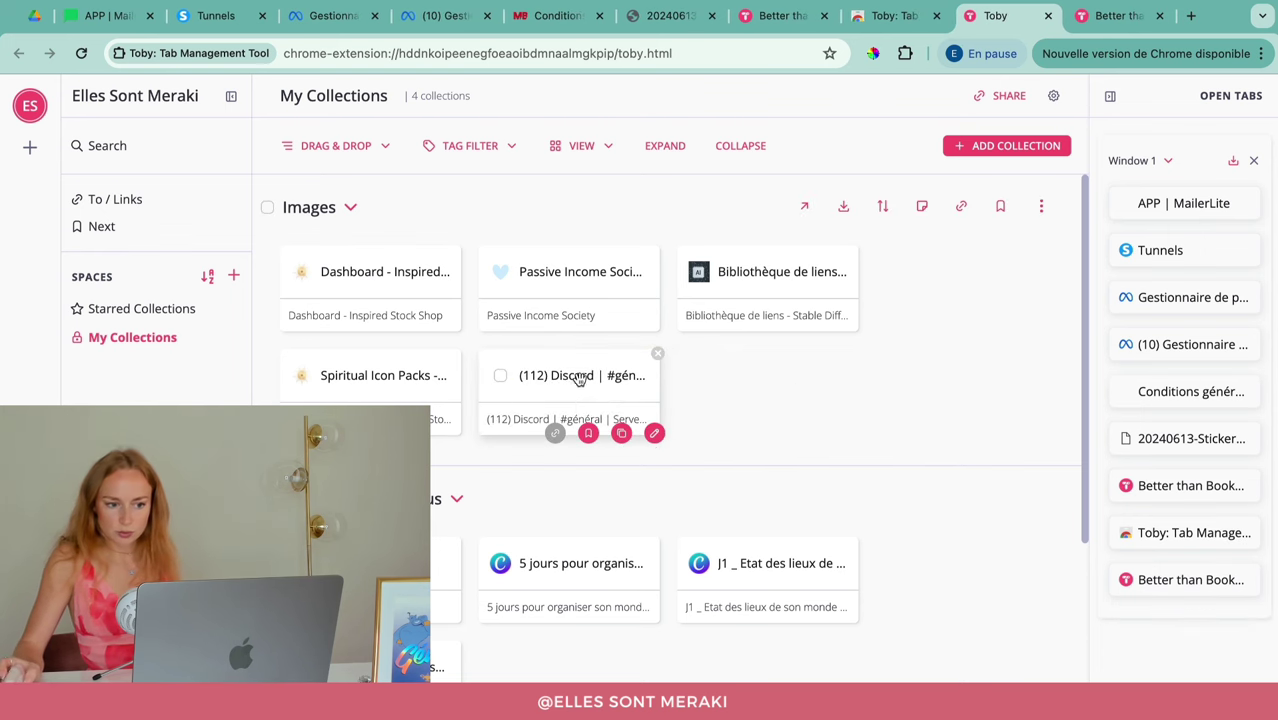
# Step: Rename the Discord card to 'Midjourney' and give it the description 'Midjourney'
pyautogui.click(655, 432)
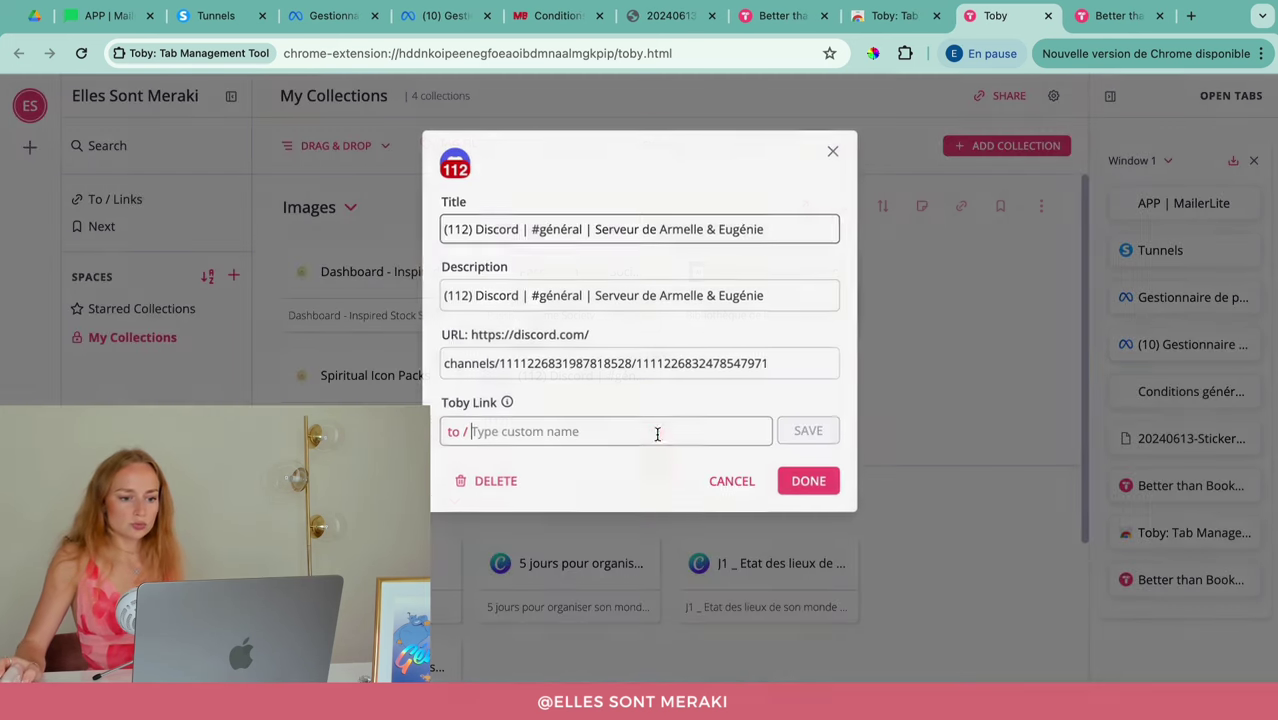
pyautogui.tripleClick(493, 232)
pyautogui.write('Midjourney')
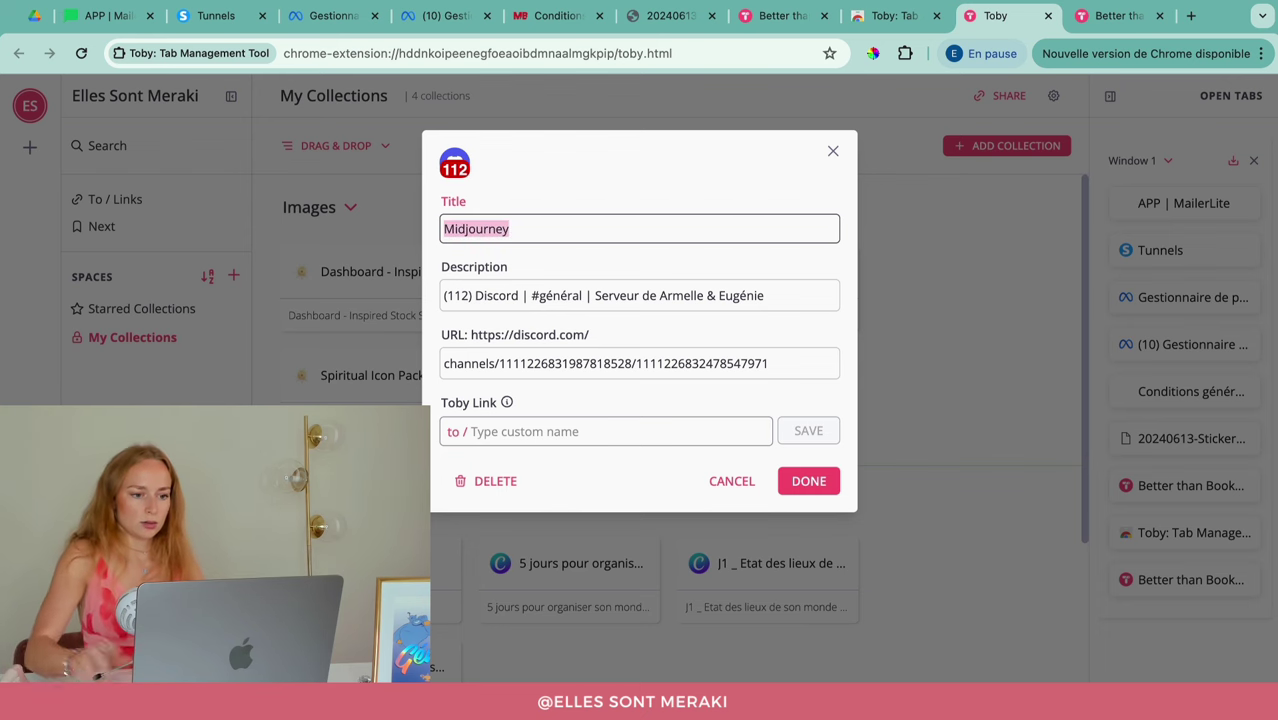
pyautogui.tripleClick(513, 292)
pyautogui.hotkey('ctrl', 'v')
pyautogui.click(808, 481)
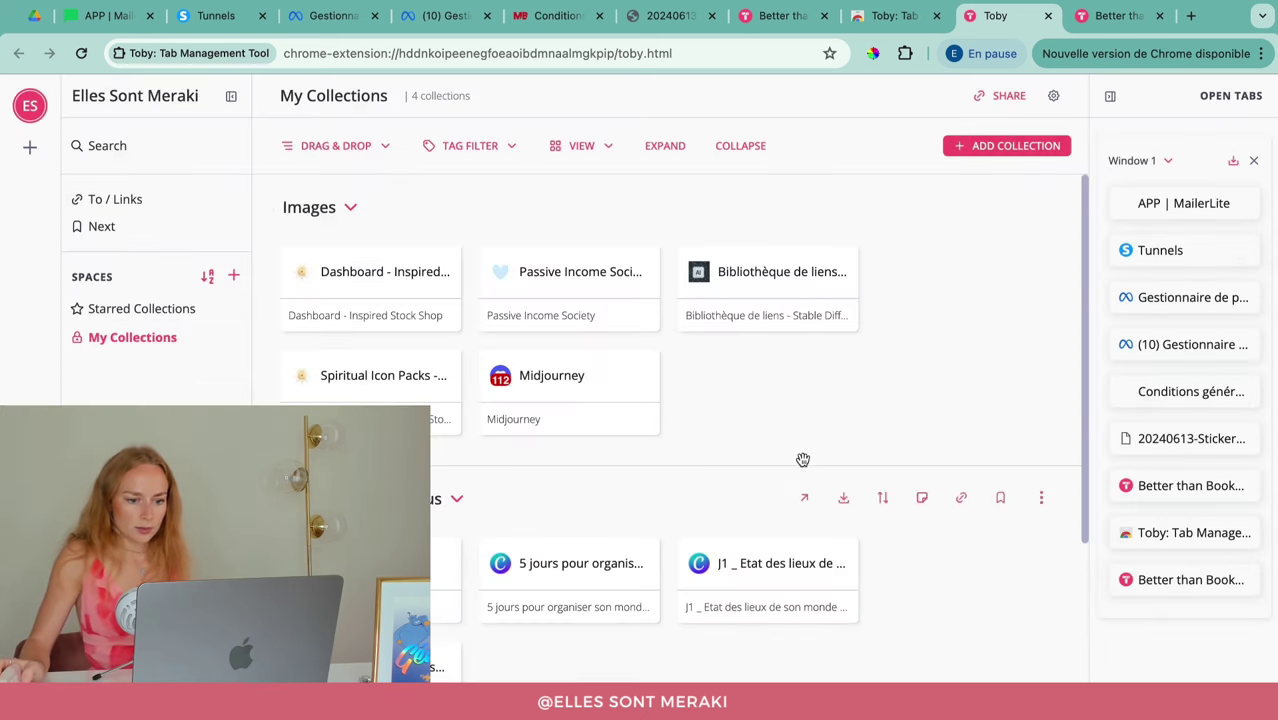
pyautogui.moveTo(562, 358); pyautogui.dragTo(399, 252)
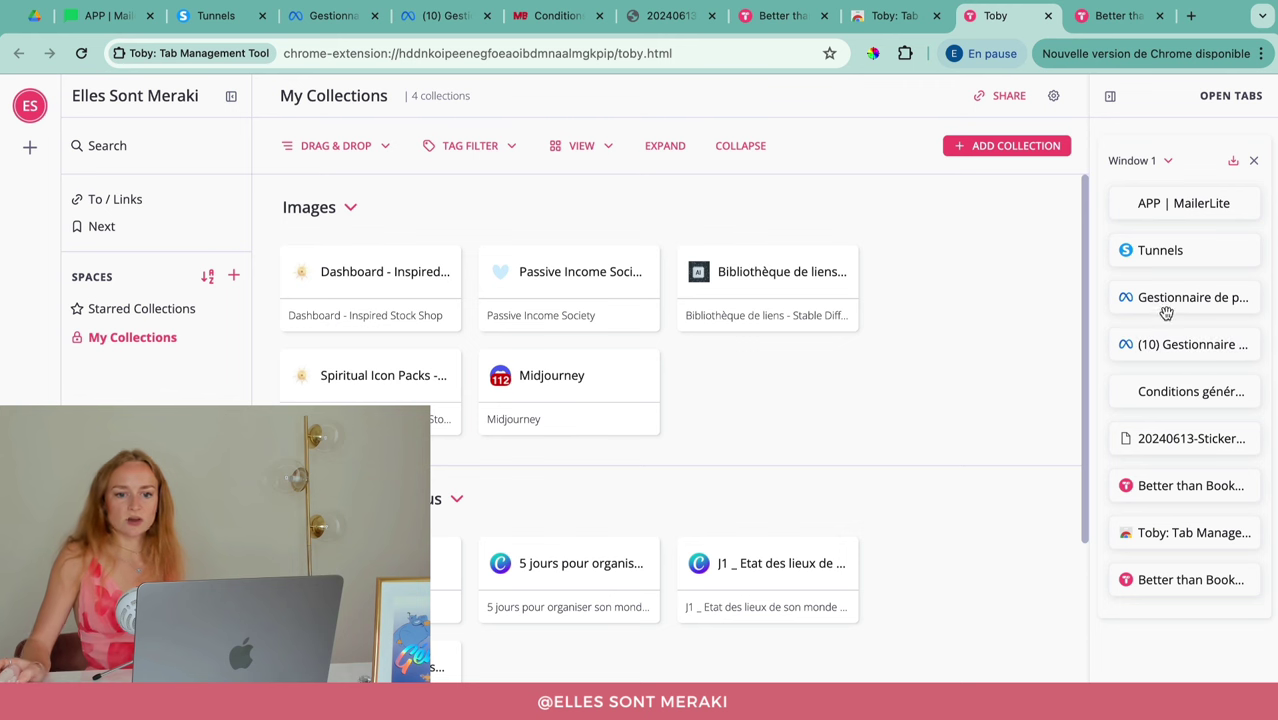
# Step: Create a 'Perso' collection holding the Conditions générales de vente and sticker PDF tabs
pyautogui.click(984, 146)
pyautogui.write('Perso')
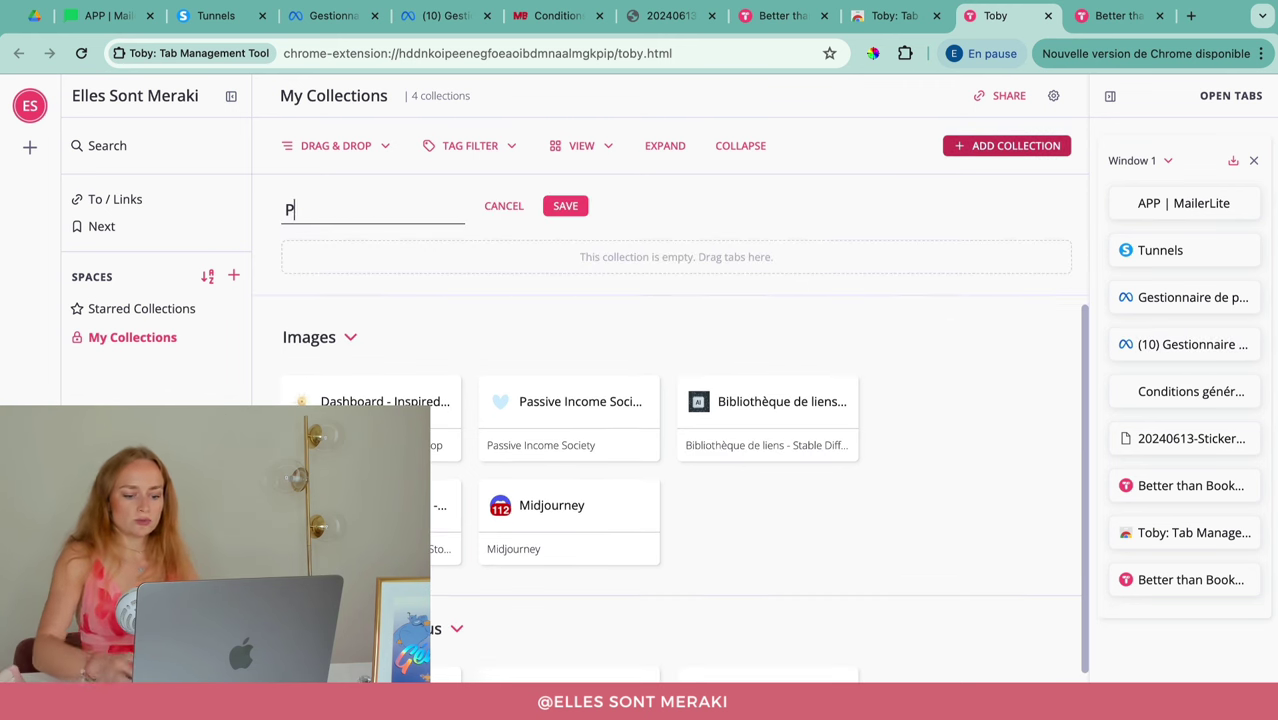
pyautogui.click(585, 206)
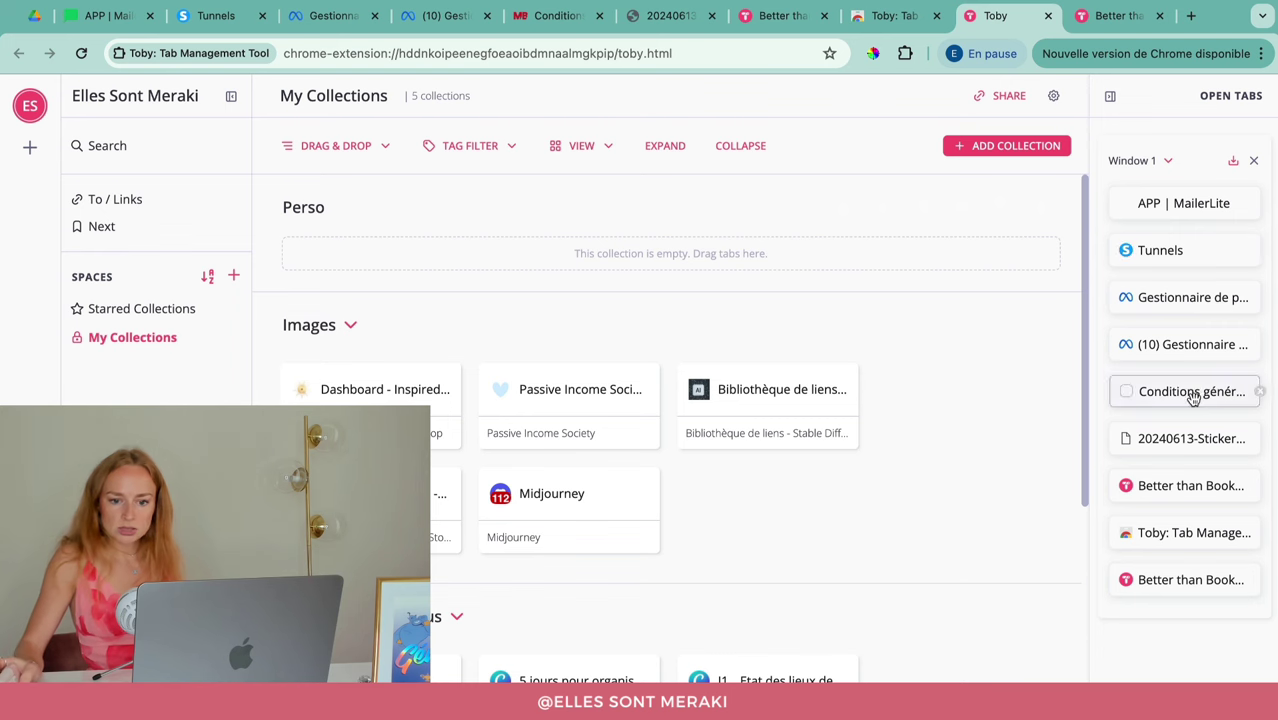
pyautogui.moveTo(1193, 392); pyautogui.dragTo(674, 343)
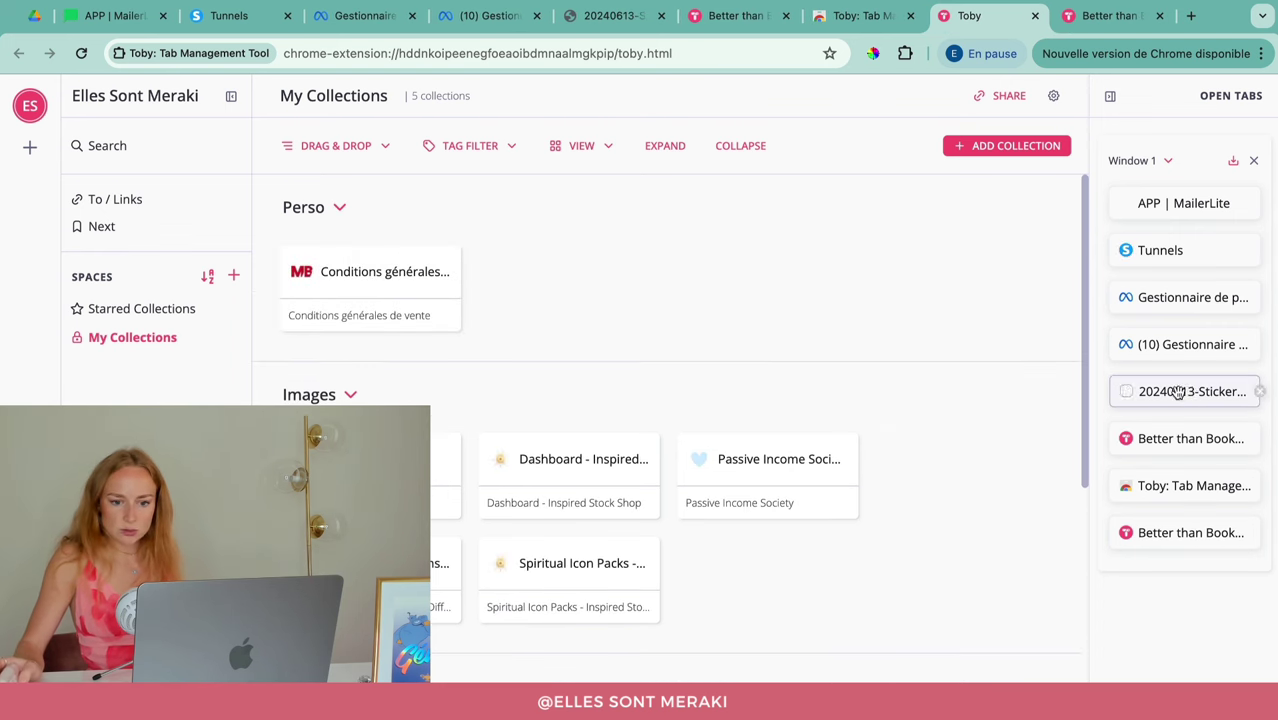
pyautogui.moveTo(1157, 391); pyautogui.dragTo(918, 366)
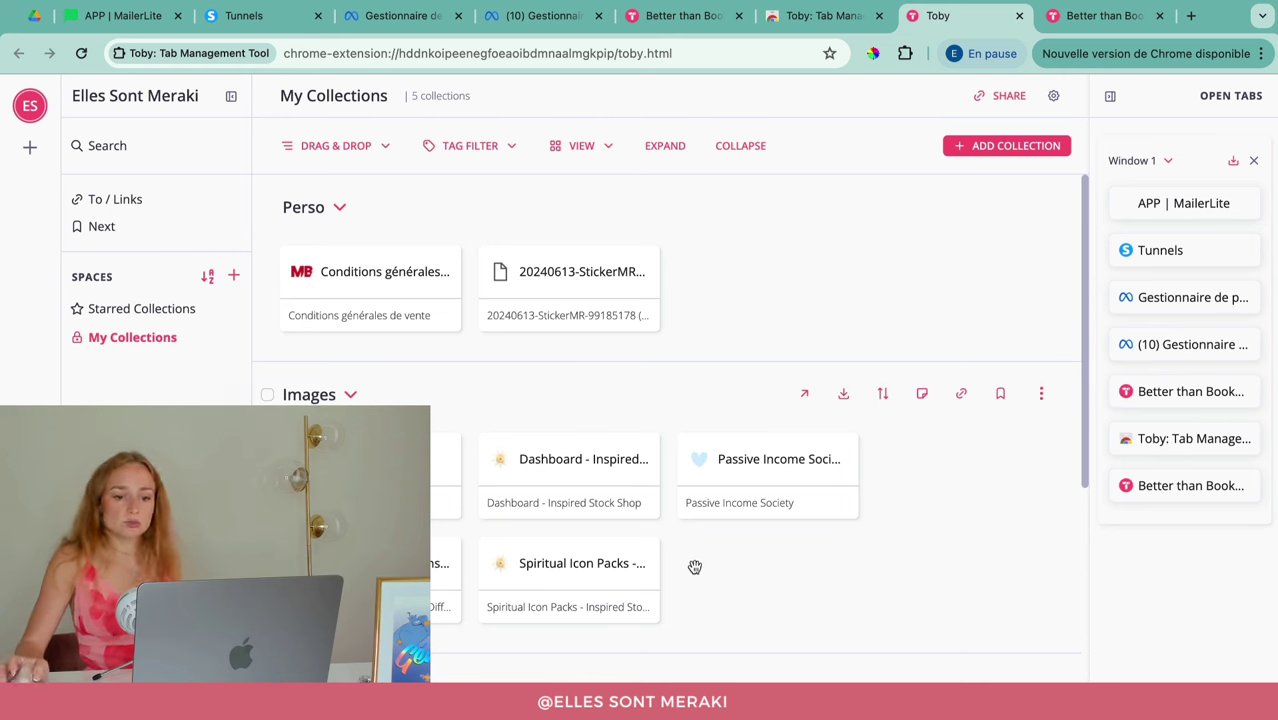
# Step: Close both Better than Bookmarks tabs and the extra Toby tab, then start a new collection
pyautogui.click(1260, 392)
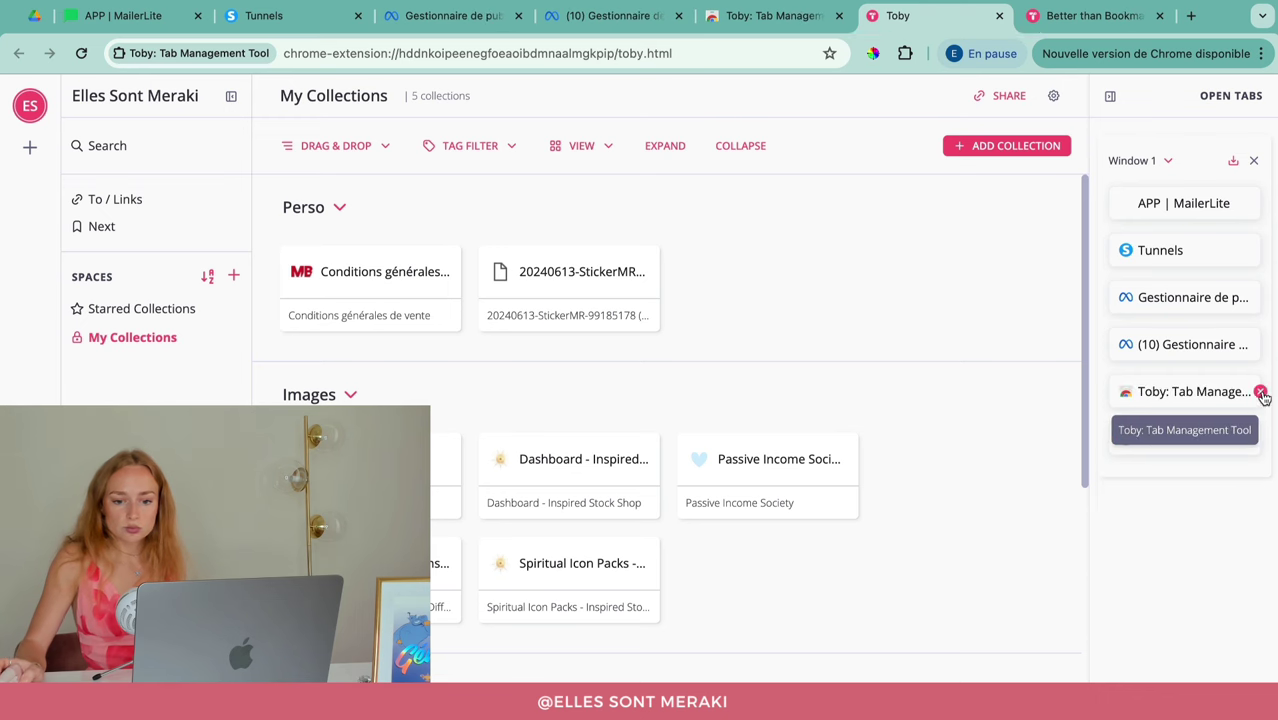
pyautogui.click(1260, 392)
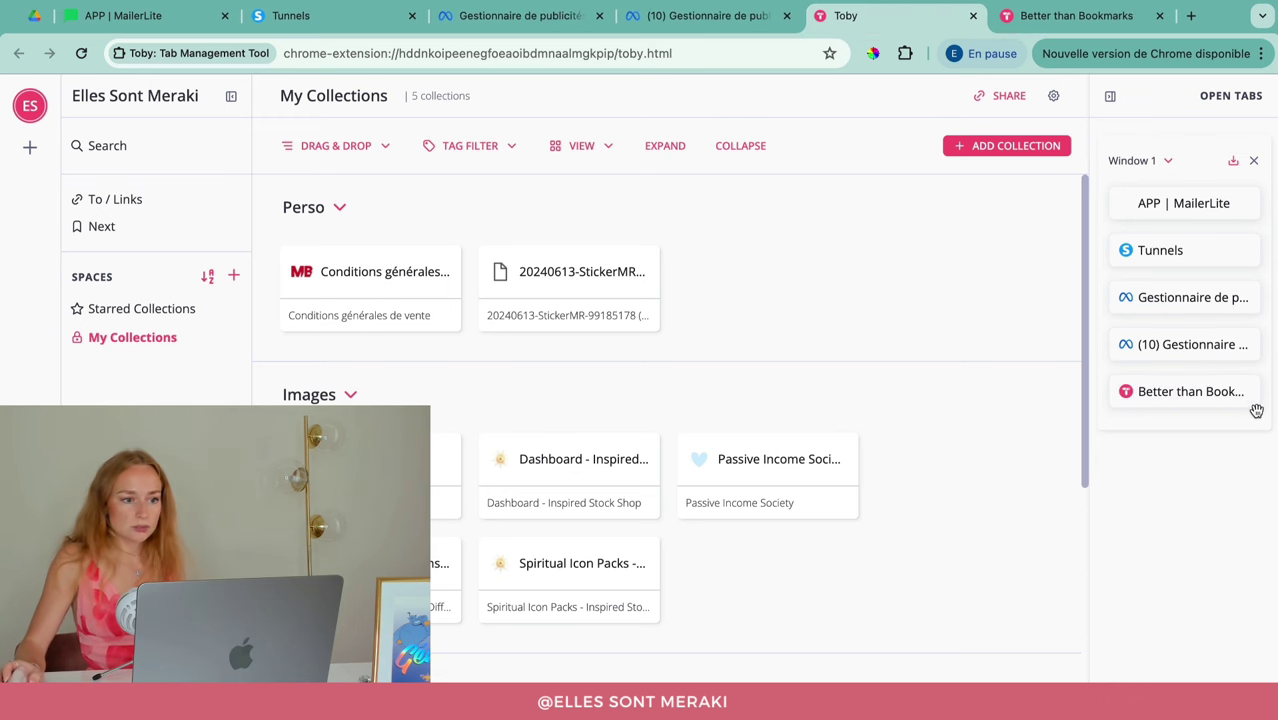
pyautogui.click(1260, 392)
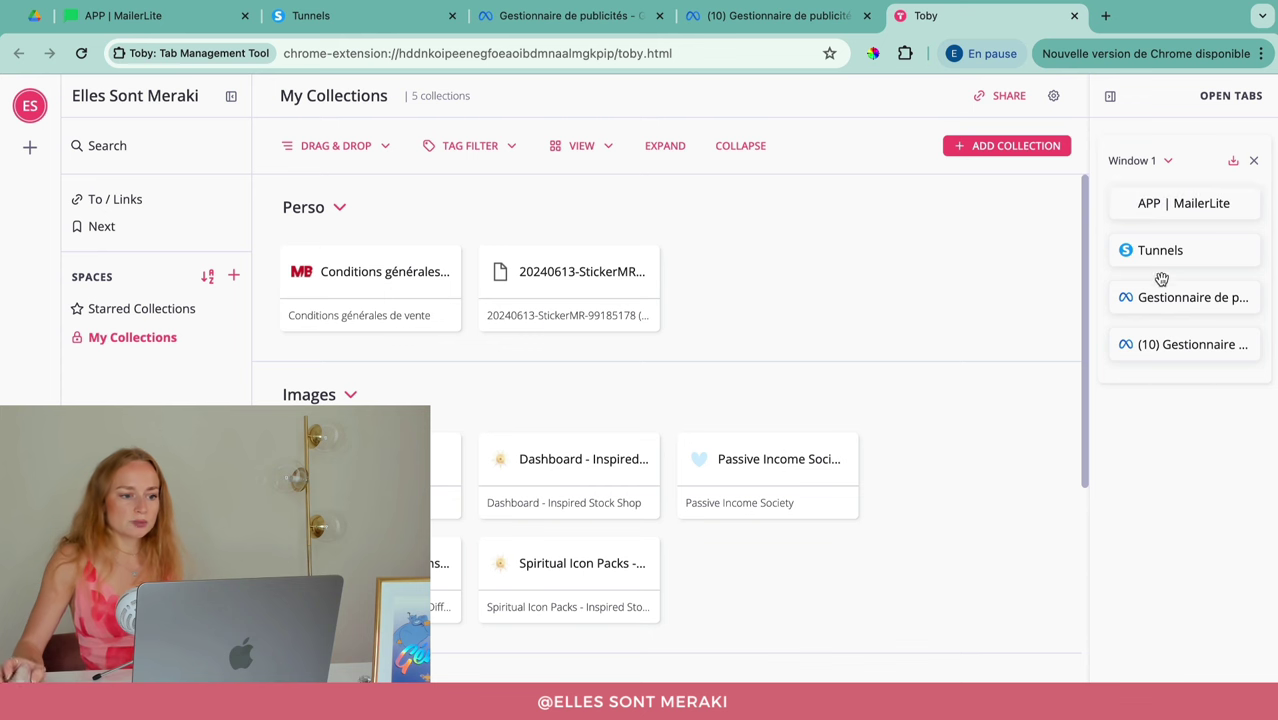
pyautogui.click(993, 150)
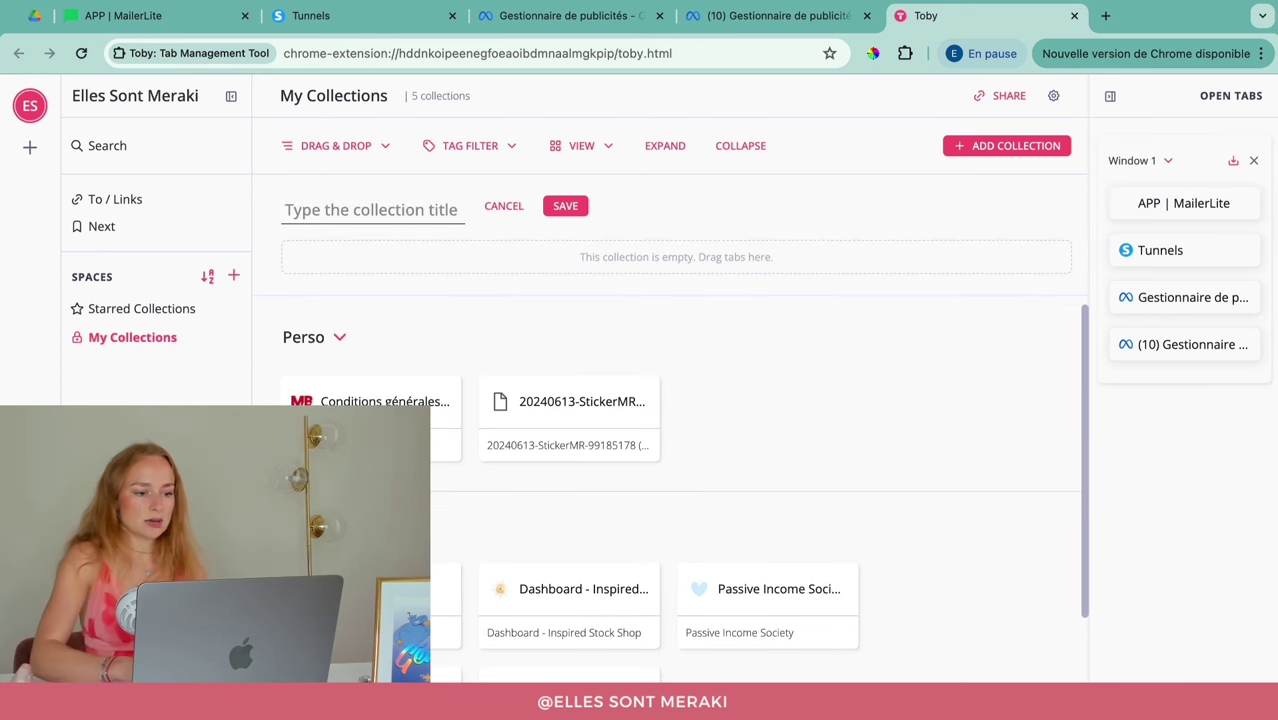
# Step: Save an 'Essentiels' collection and select the MailerLite, Tunnels and Gestionnaire de publicités tabs for adding
pyautogui.write('Essentiels')
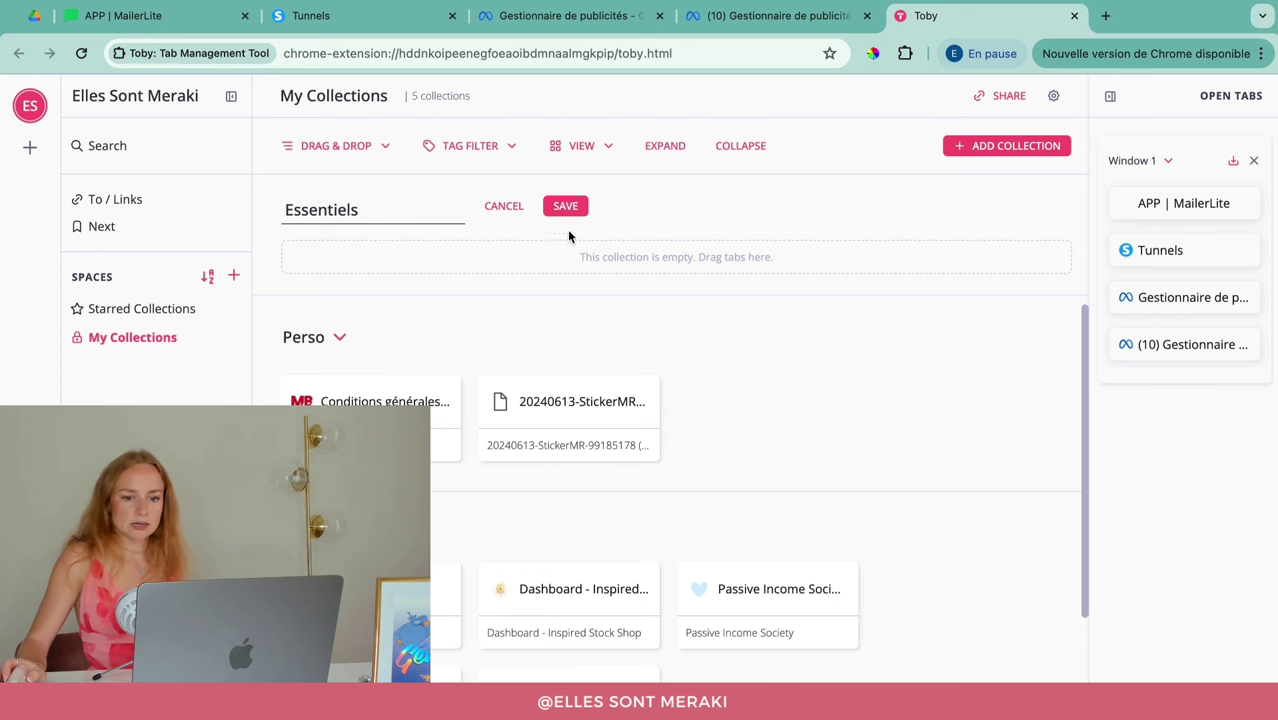
pyautogui.click(579, 213)
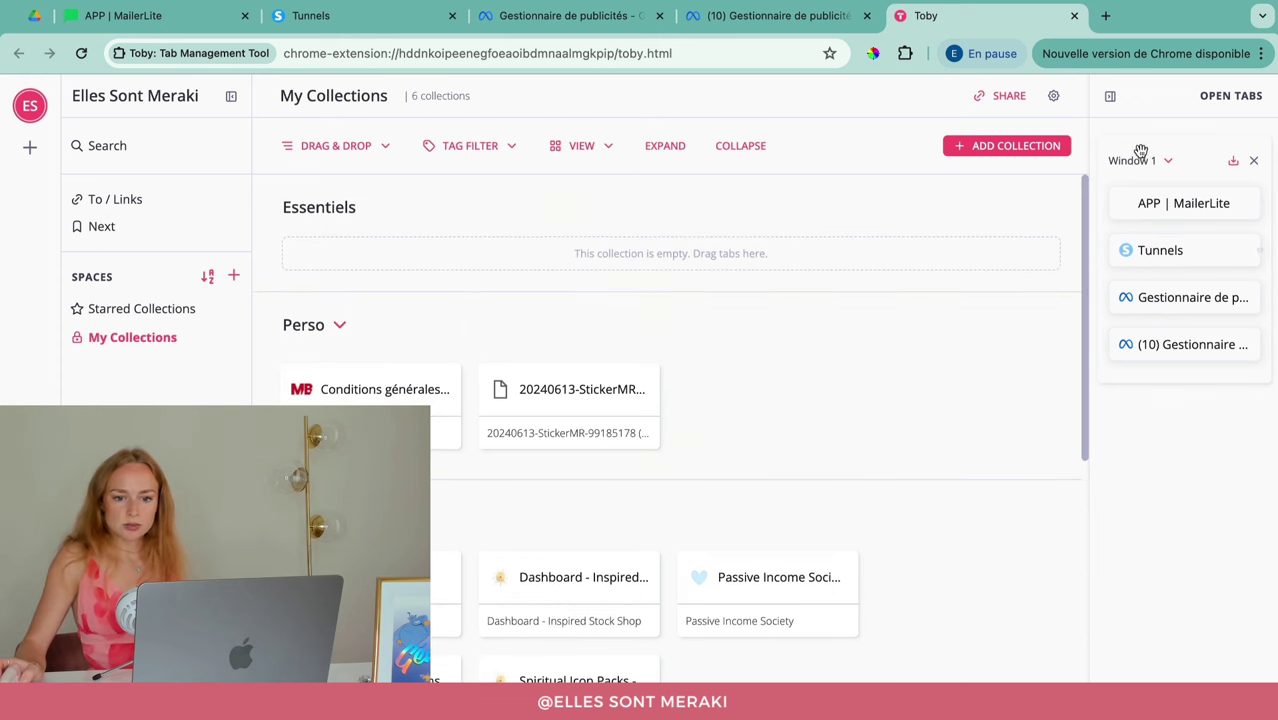
pyautogui.click(1126, 203)
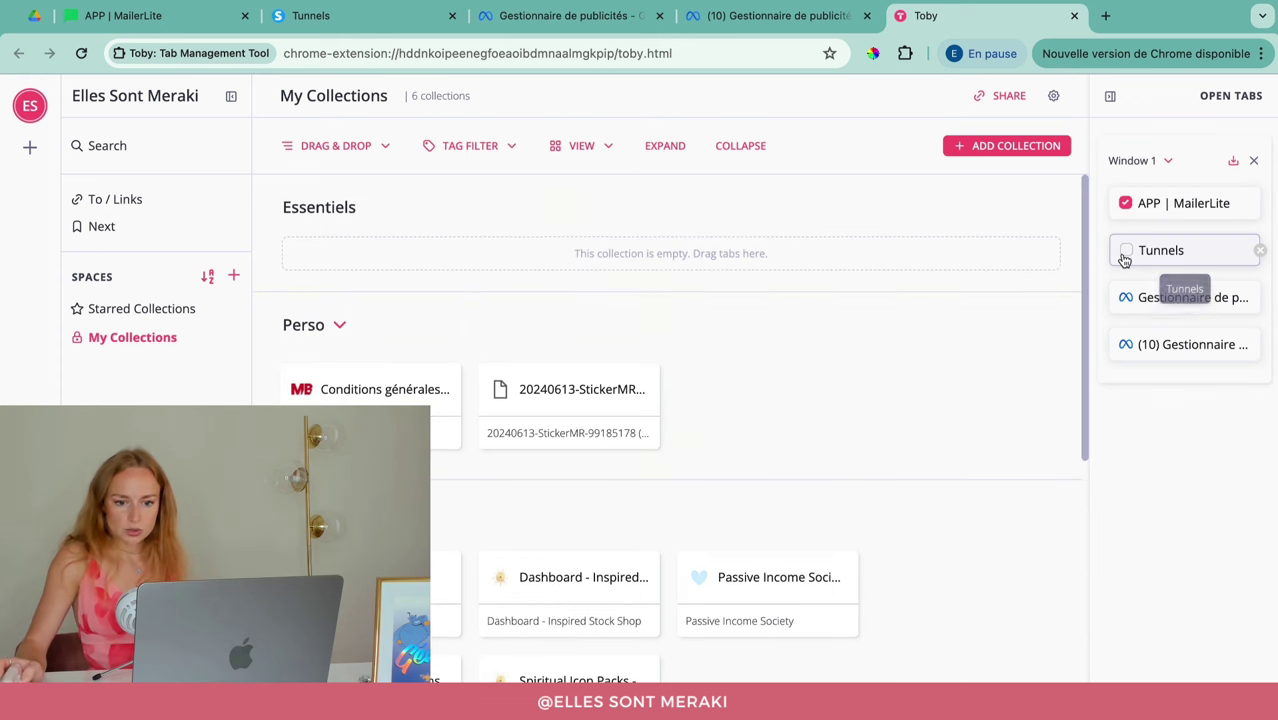
pyautogui.click(1126, 250)
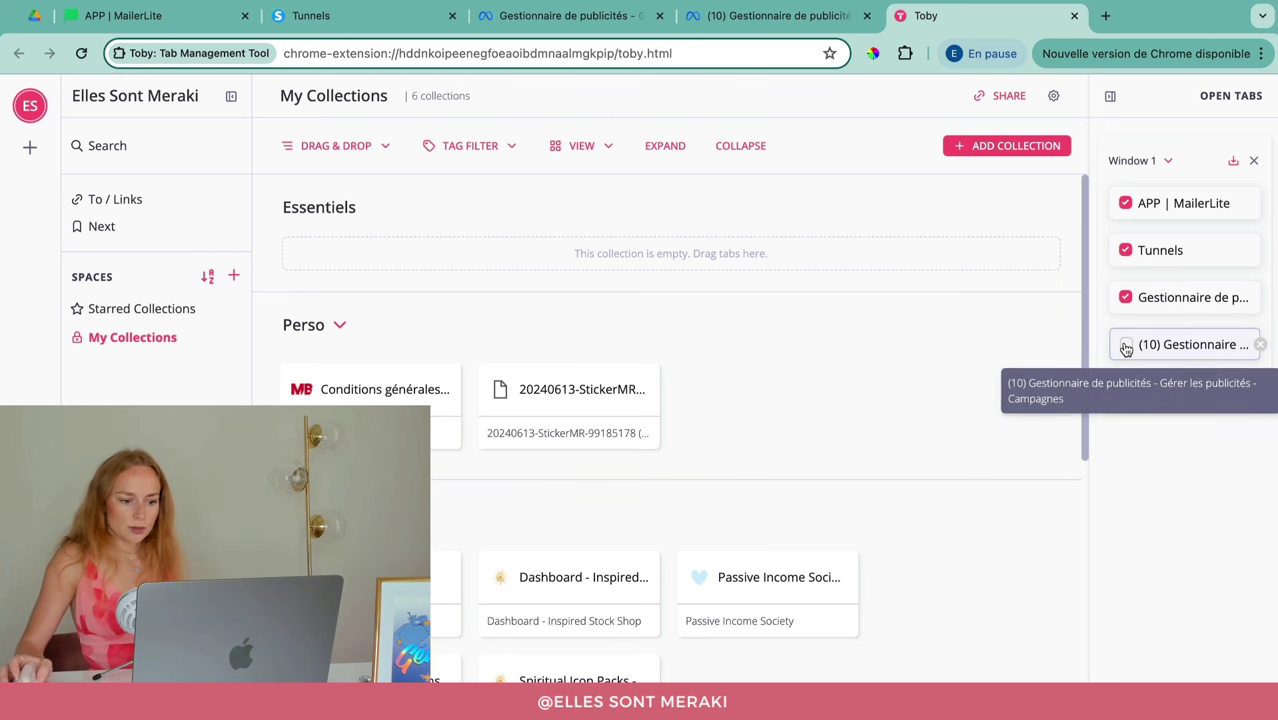
pyautogui.click(1126, 346)
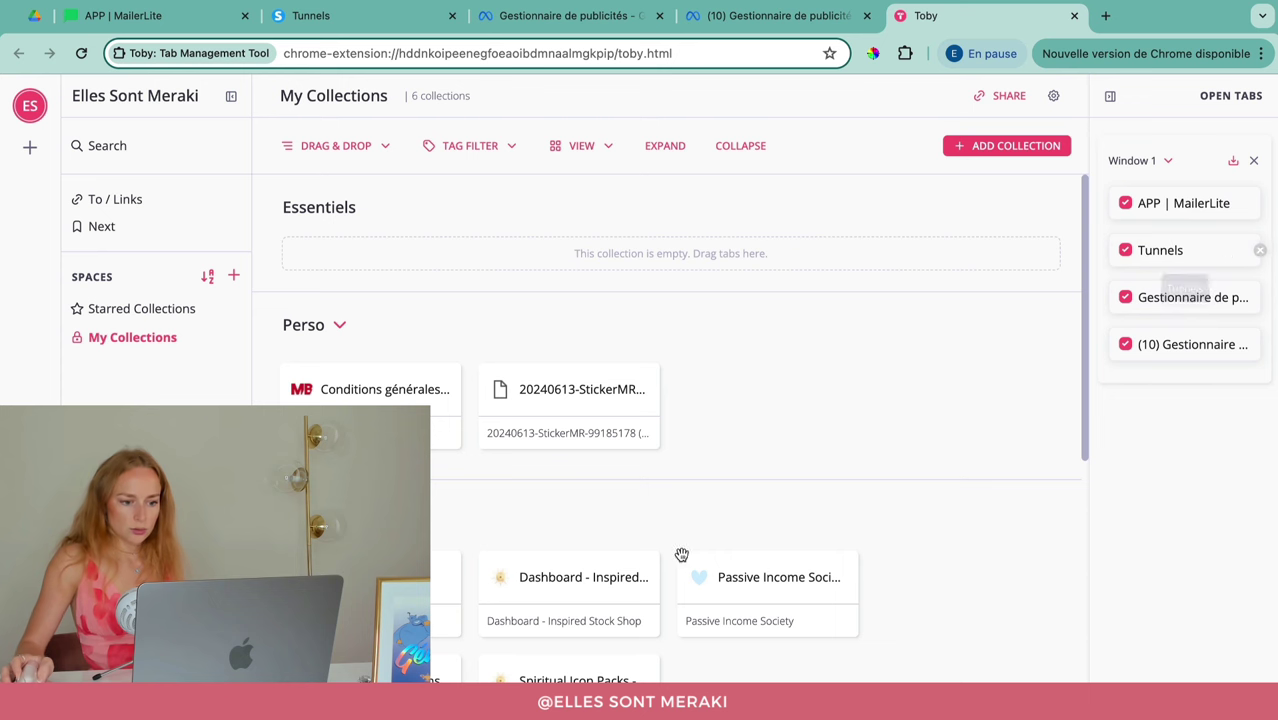
pyautogui.click(998, 511)
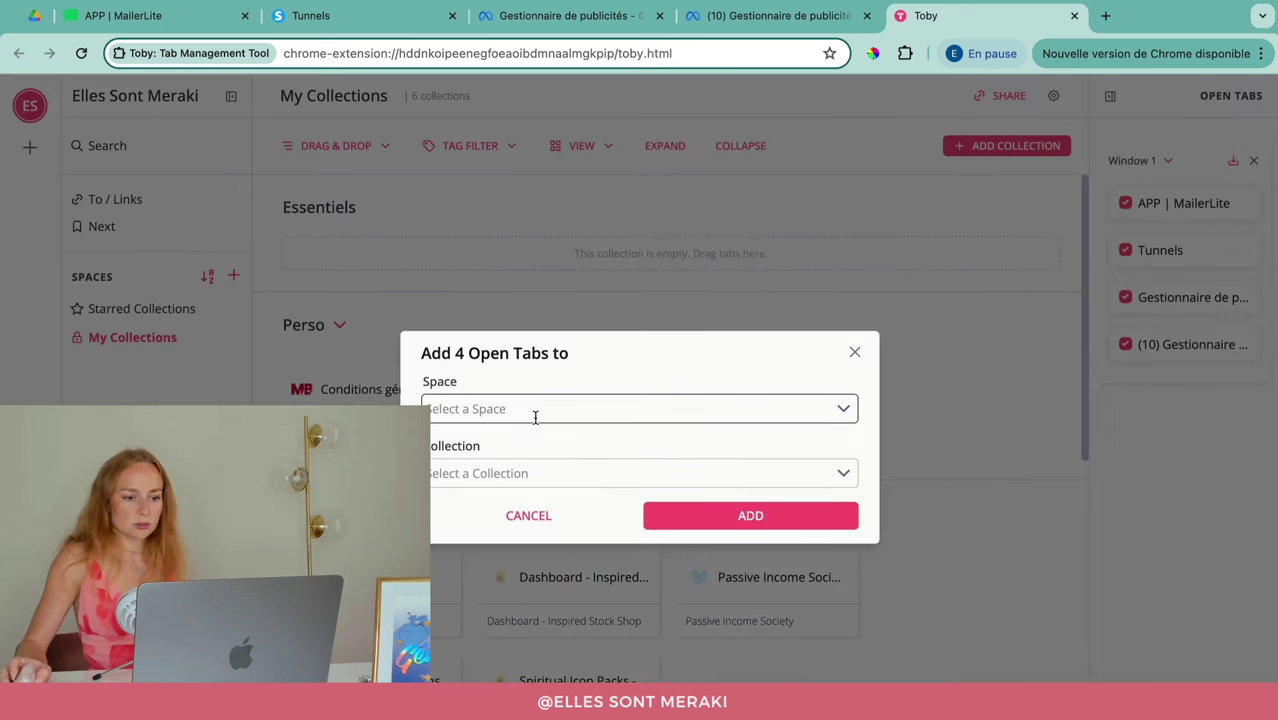
# Step: Add the four selected tabs to the Essentiels collection in the My Collections space
pyautogui.click(535, 410)
pyautogui.click(517, 442)
pyautogui.click(511, 469)
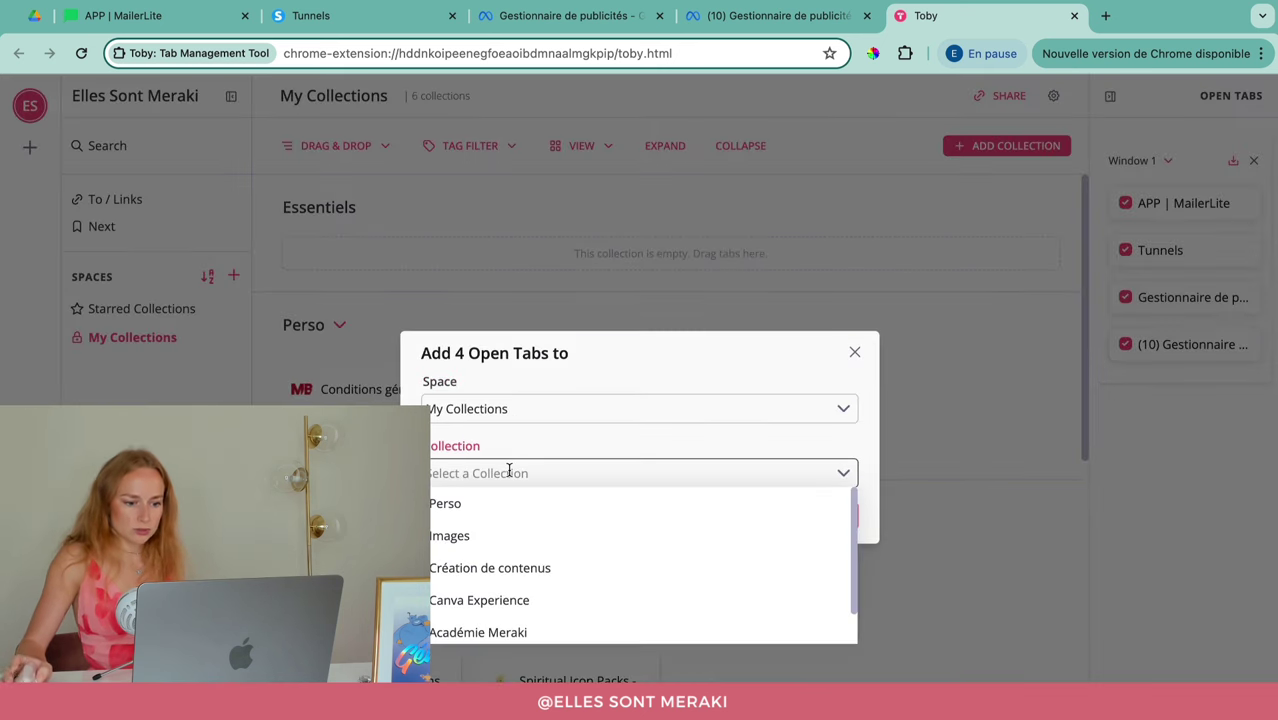
pyautogui.scroll(-1, 510, 580)
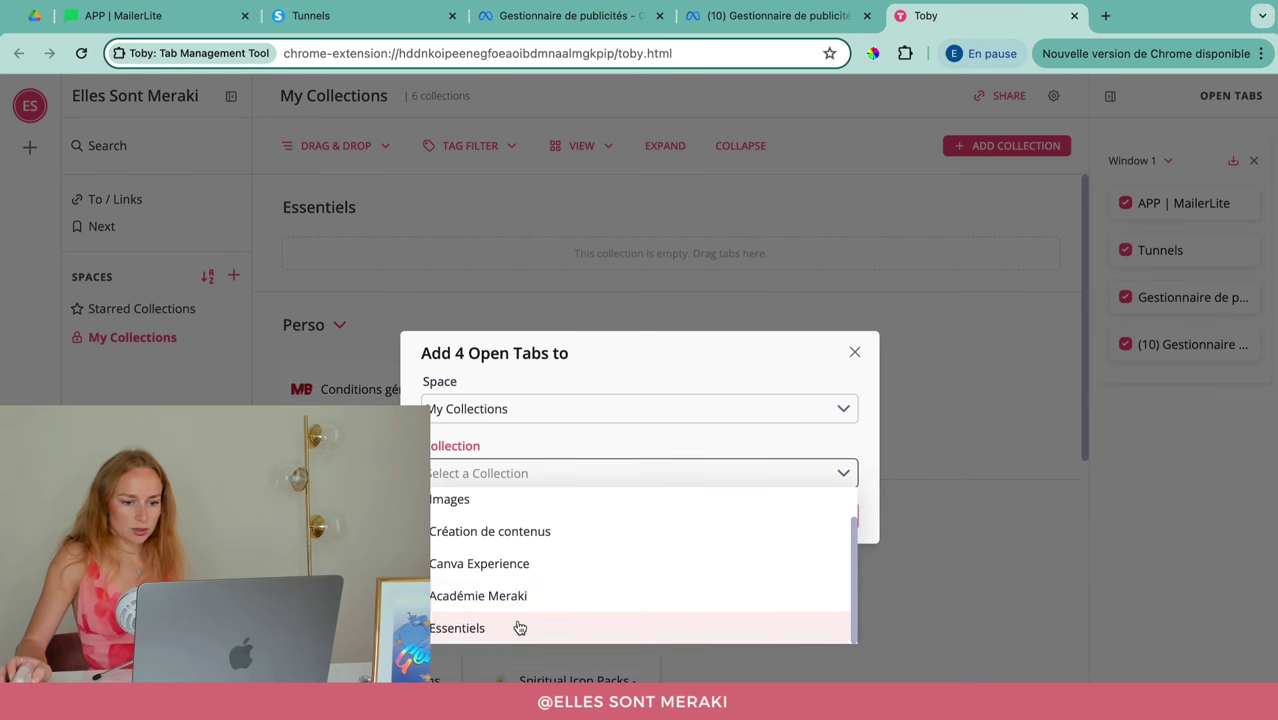
pyautogui.click(514, 625)
pyautogui.click(735, 516)
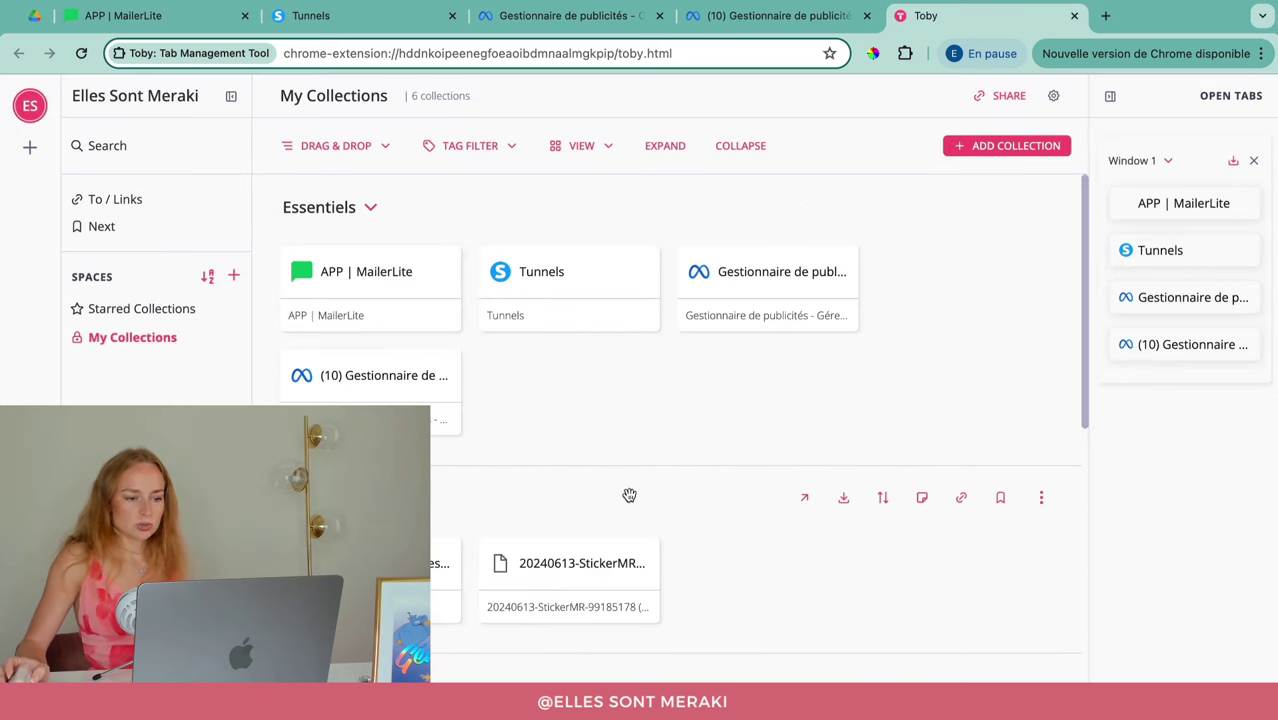
# Step: Strip 'APP | ' from the MailerLite card's title and description and give it a to/ link
pyautogui.click(456, 331)
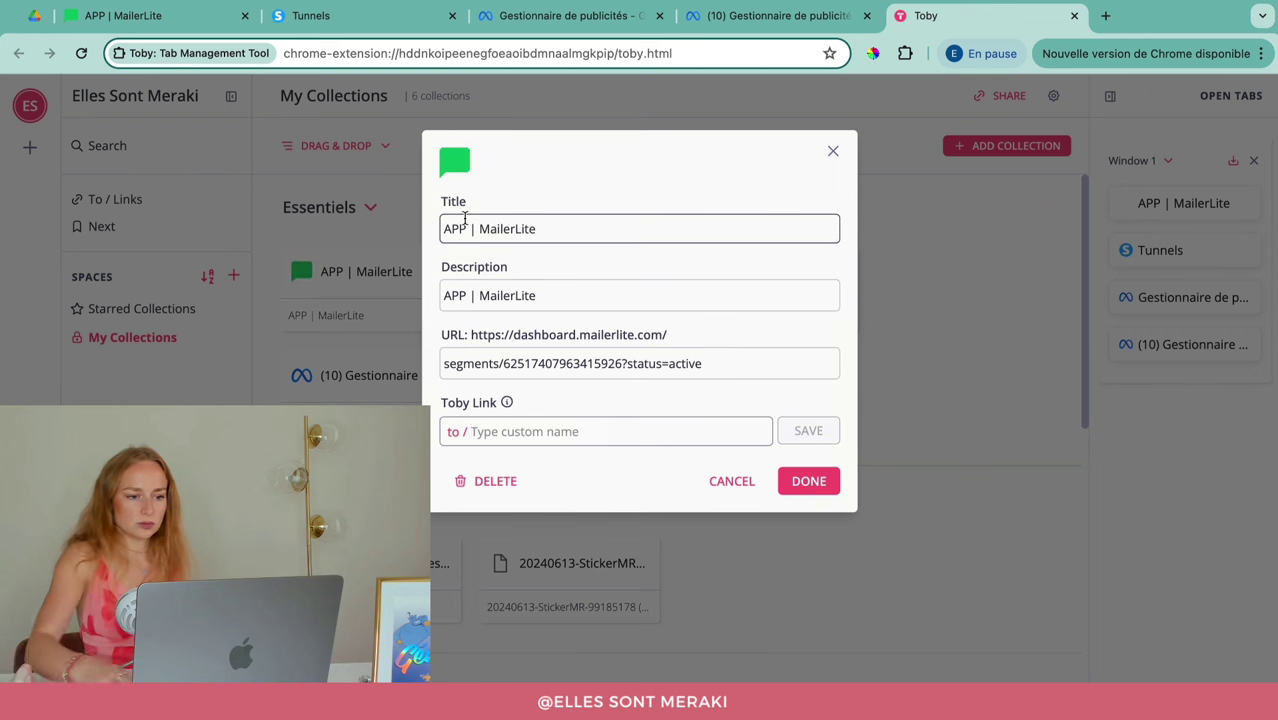
pyautogui.moveTo(444, 229); pyautogui.dragTo(480, 229)
pyautogui.press('BackSpace')
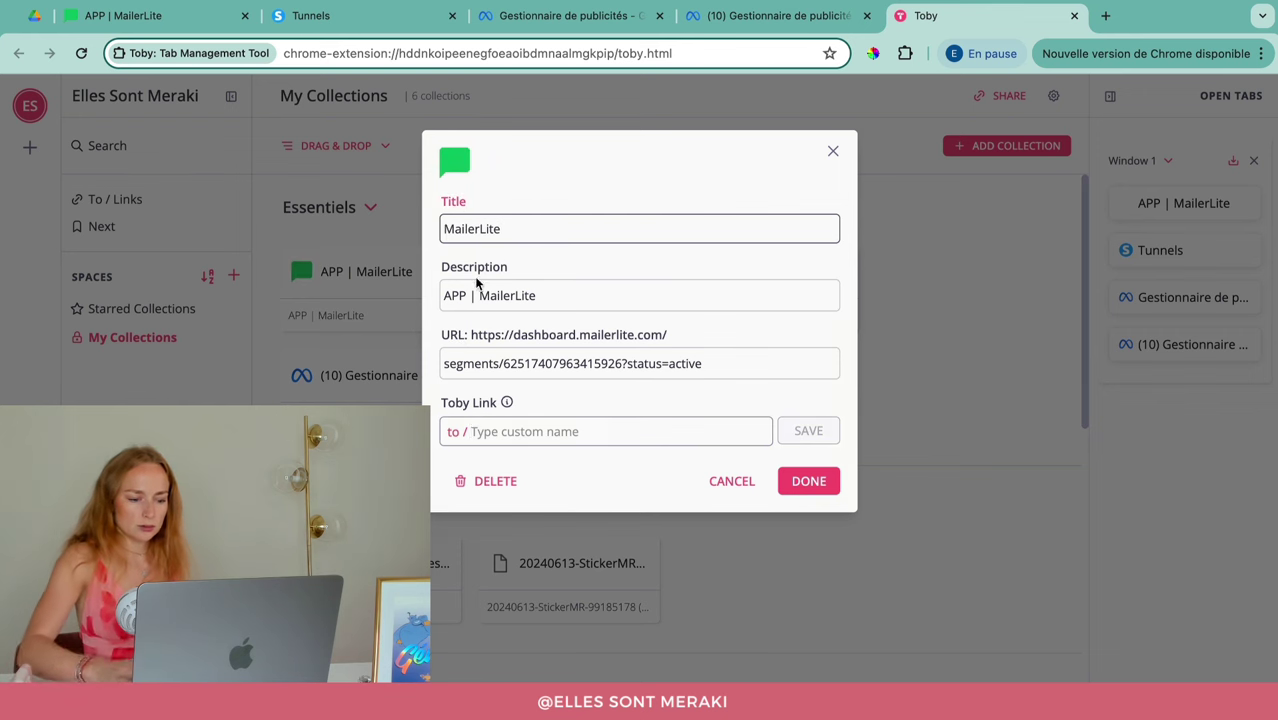
pyautogui.moveTo(444, 296); pyautogui.dragTo(480, 296)
pyautogui.press('BackSpace')
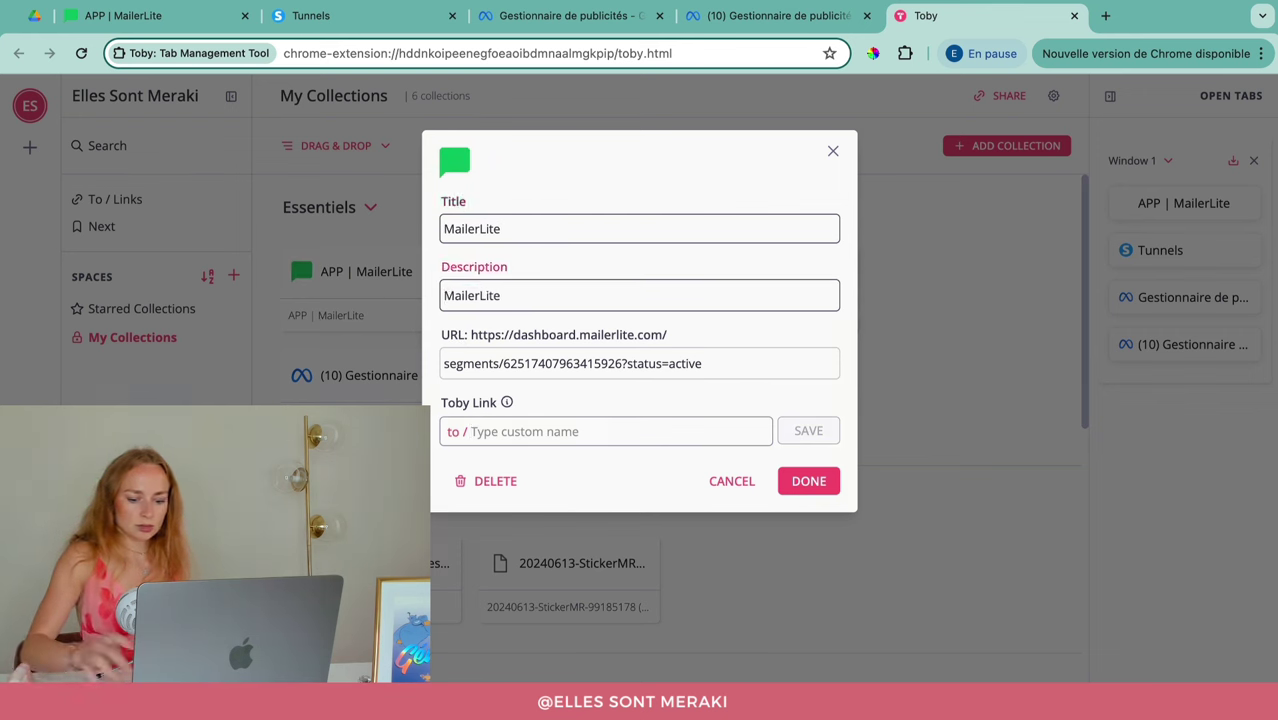
pyautogui.click(538, 432)
pyautogui.write('m')
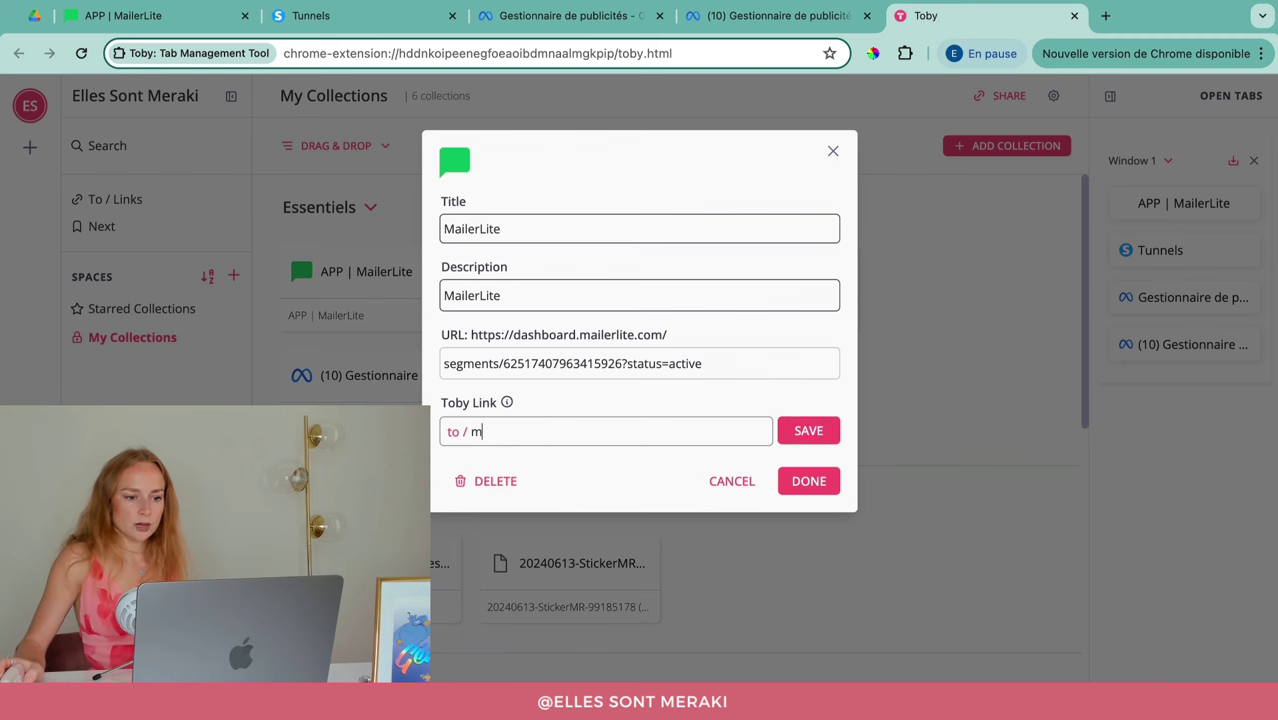
pyautogui.click(801, 438)
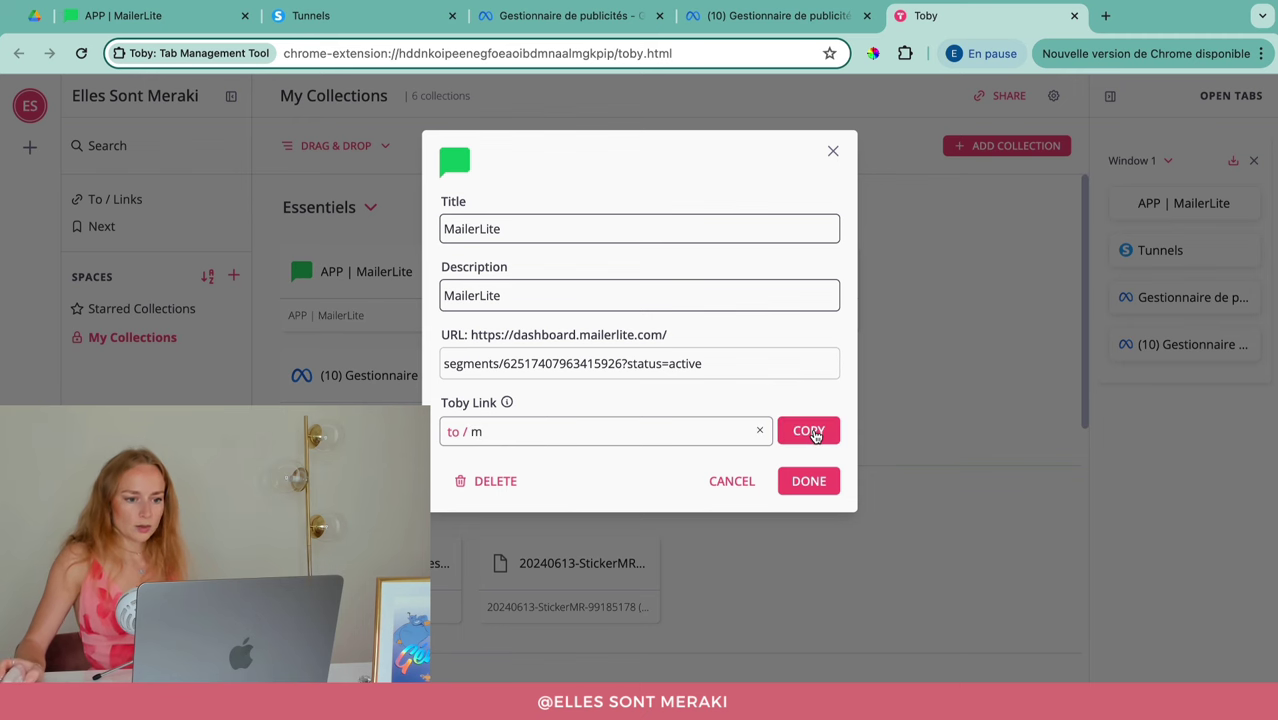
pyautogui.click(803, 489)
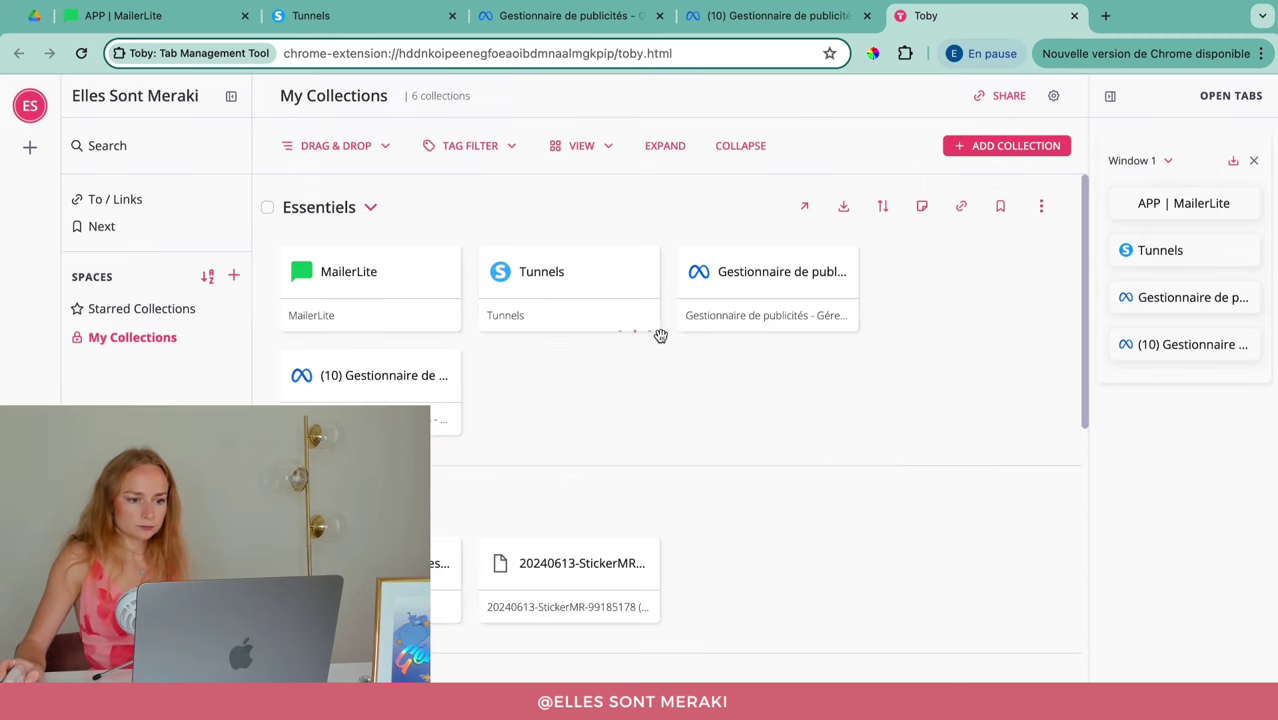
# Step: Rename the Tunnels card and its description to 'Systeme IO' with to/ link 'sio'
pyautogui.click(654, 329)
pyautogui.doubleClick(515, 233)
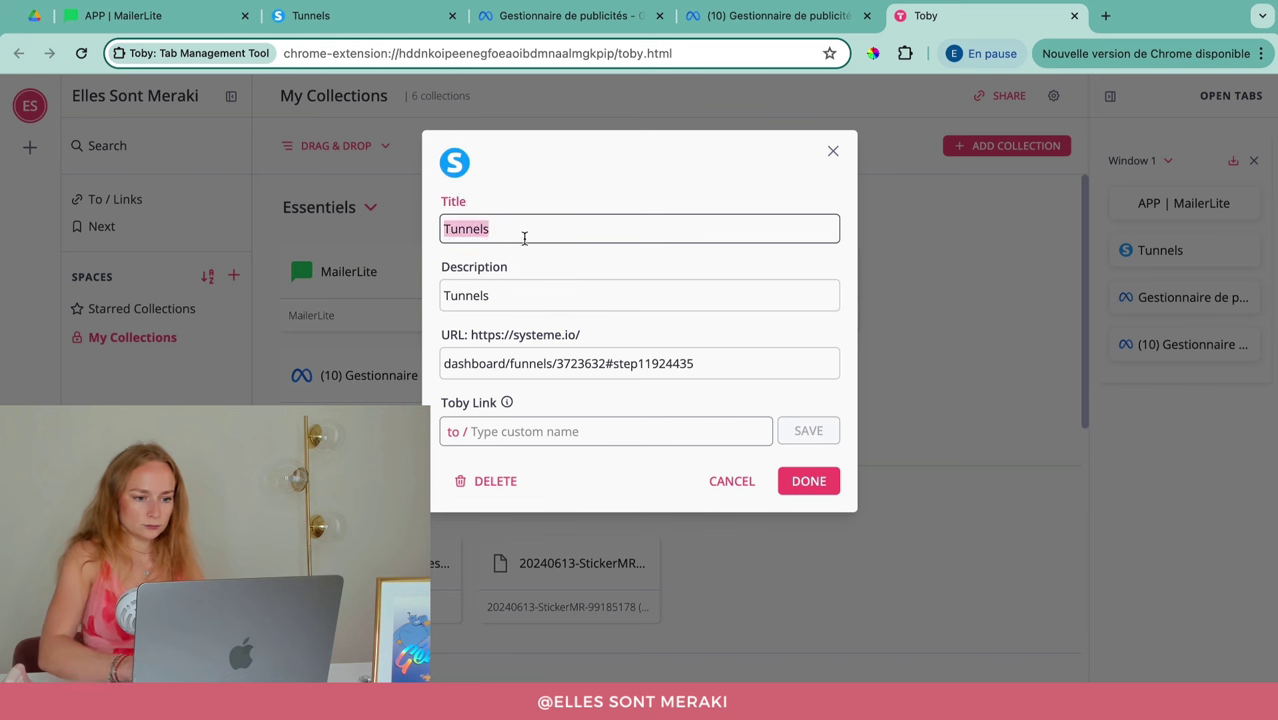
pyautogui.write('Systeme IO')
pyautogui.press('super+a')
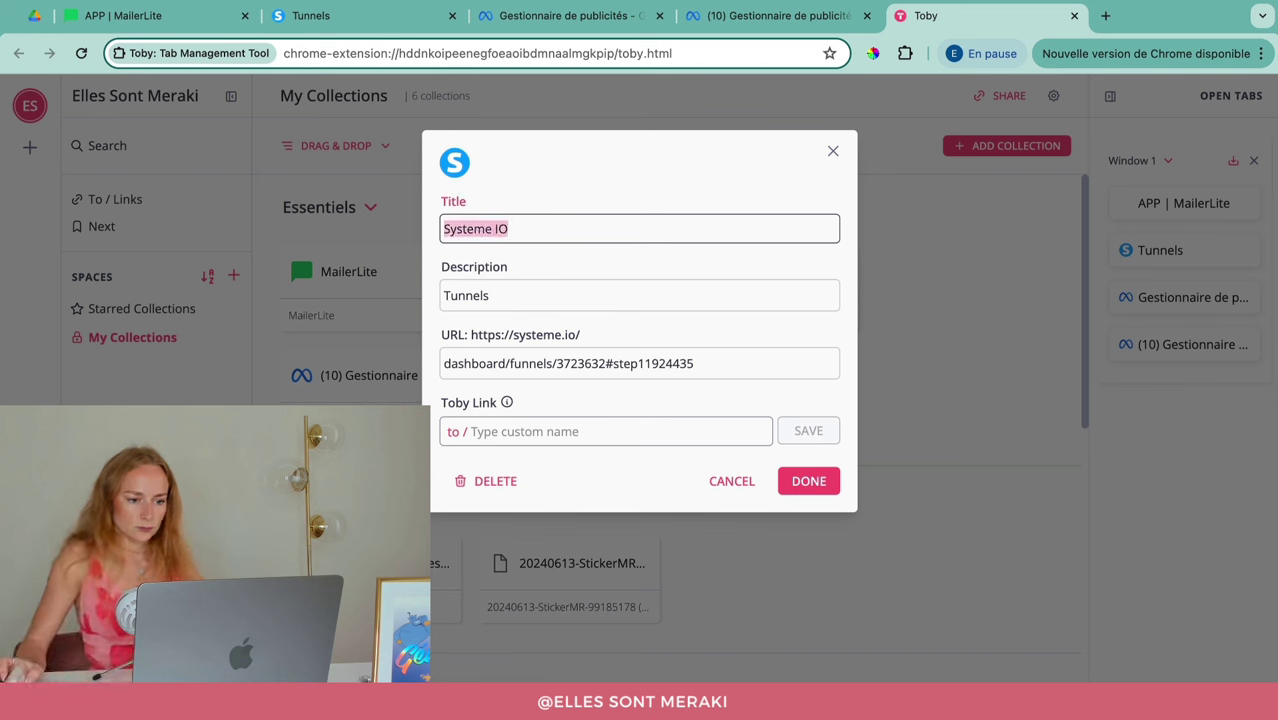
pyautogui.press('super+c')
pyautogui.doubleClick(528, 295)
pyautogui.press('super+v')
pyautogui.click(528, 431)
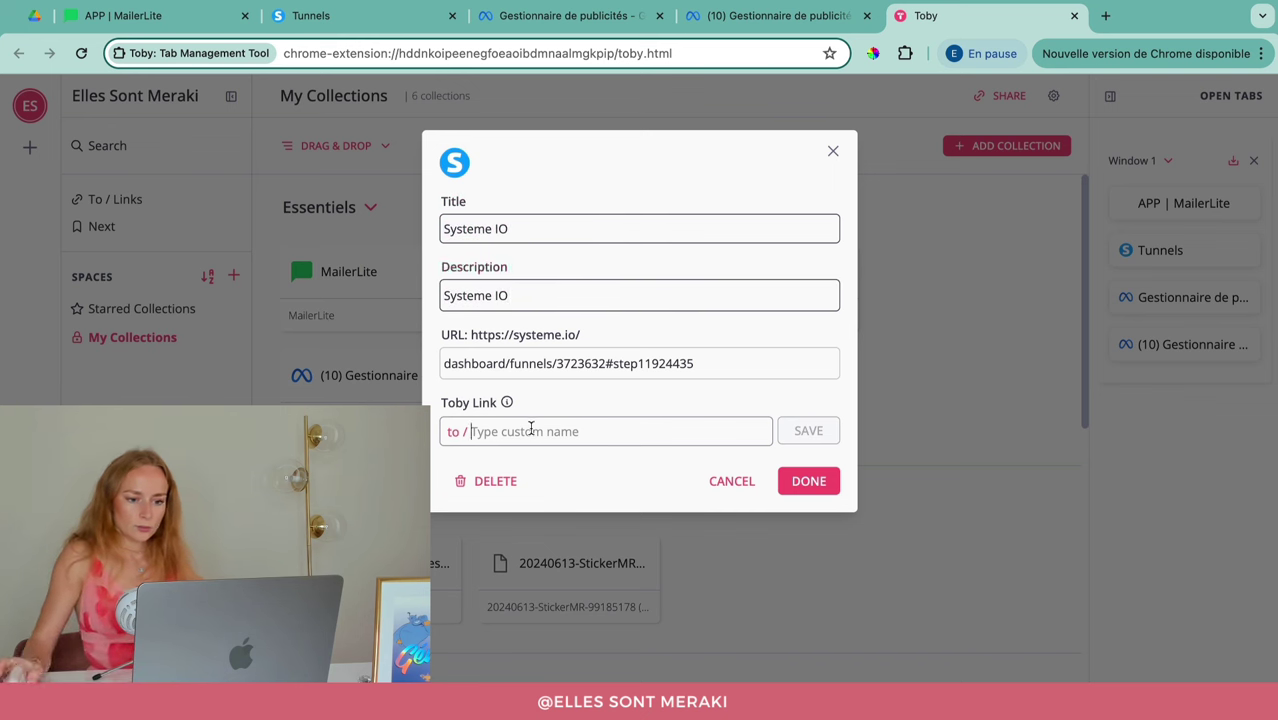
pyautogui.write('sio')
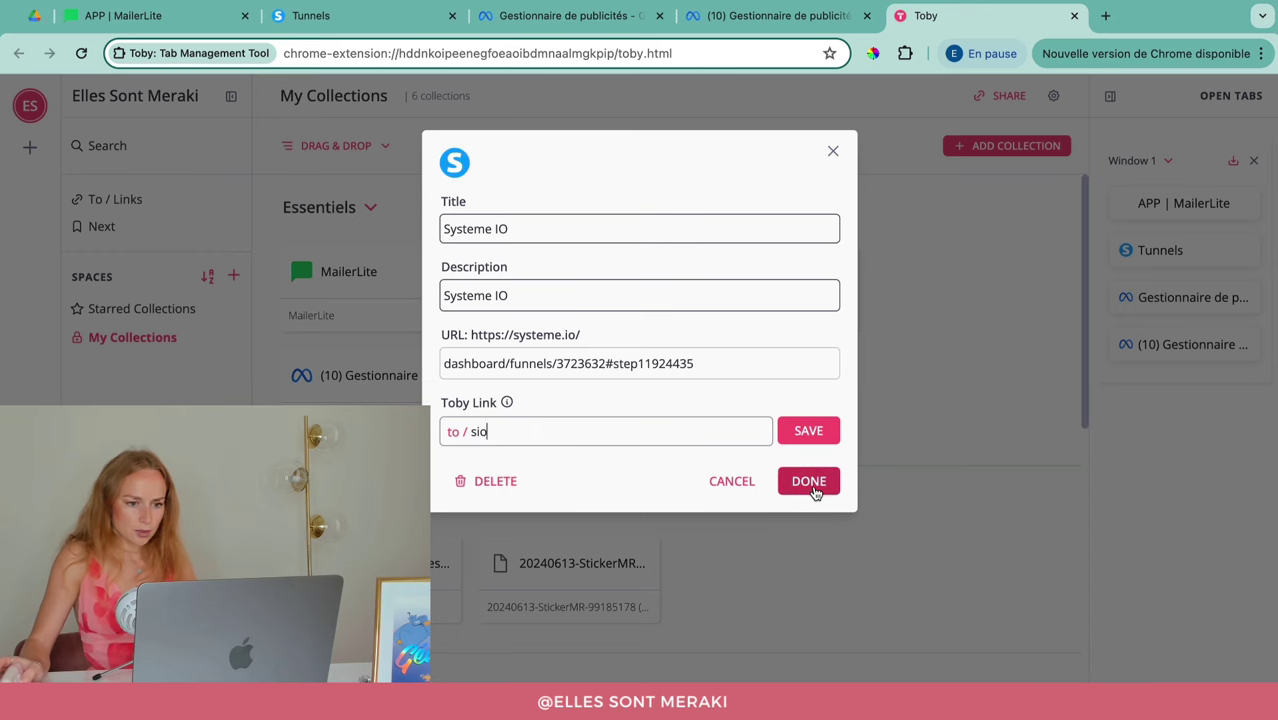
pyautogui.click(809, 481)
# Step: Give the Académie Meraki Facebook group card a short to/ link
pyautogui.scroll(-2, 830, 490)
pyautogui.scroll(-8, 830, 494)
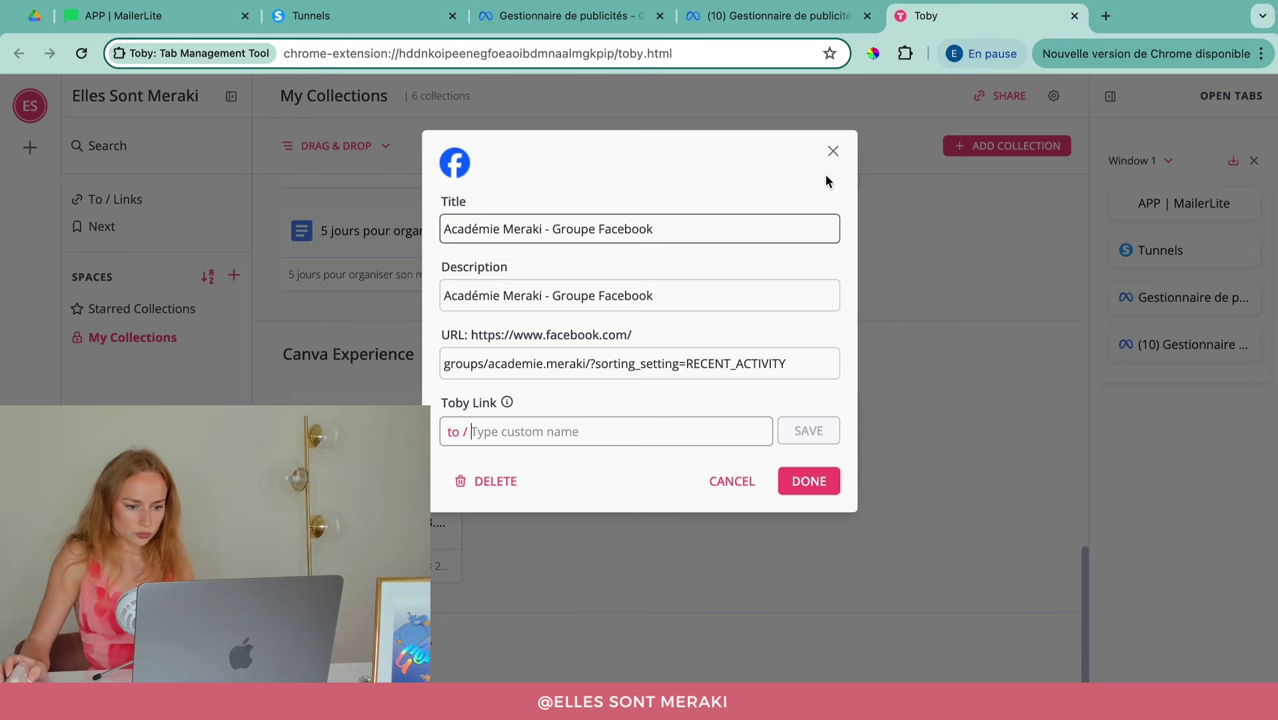
pyautogui.click(829, 155)
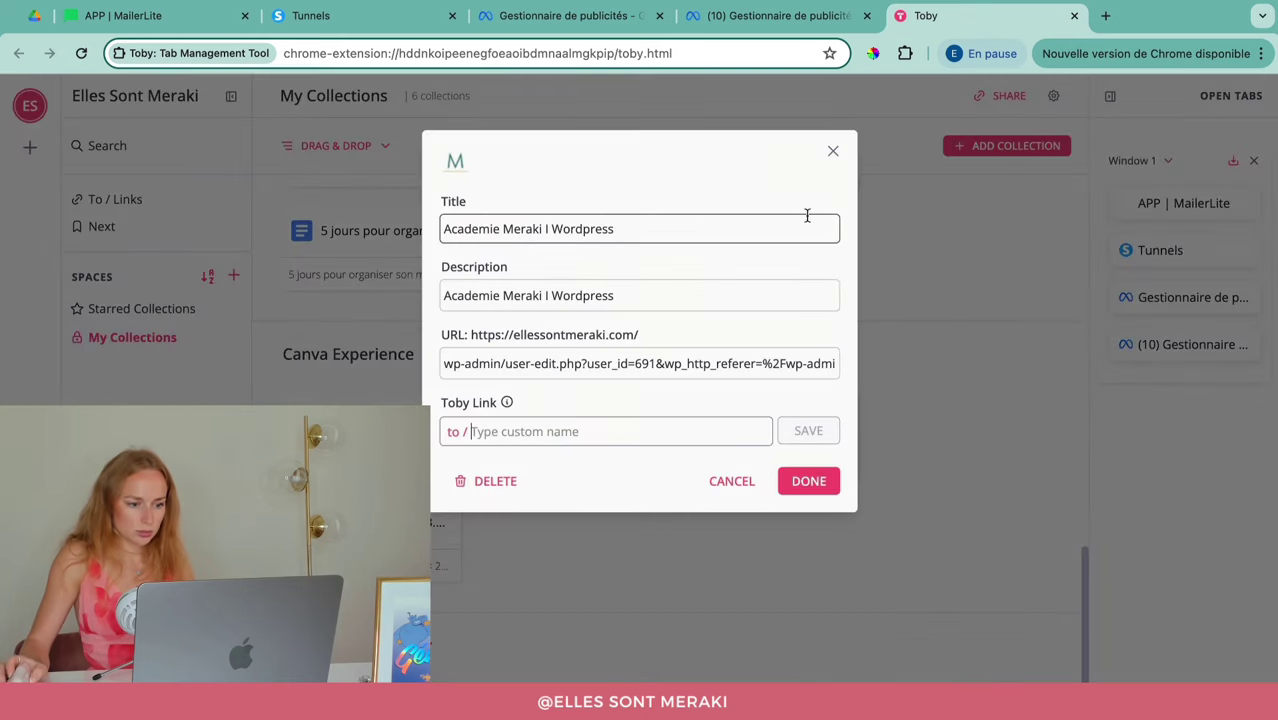
pyautogui.click(829, 154)
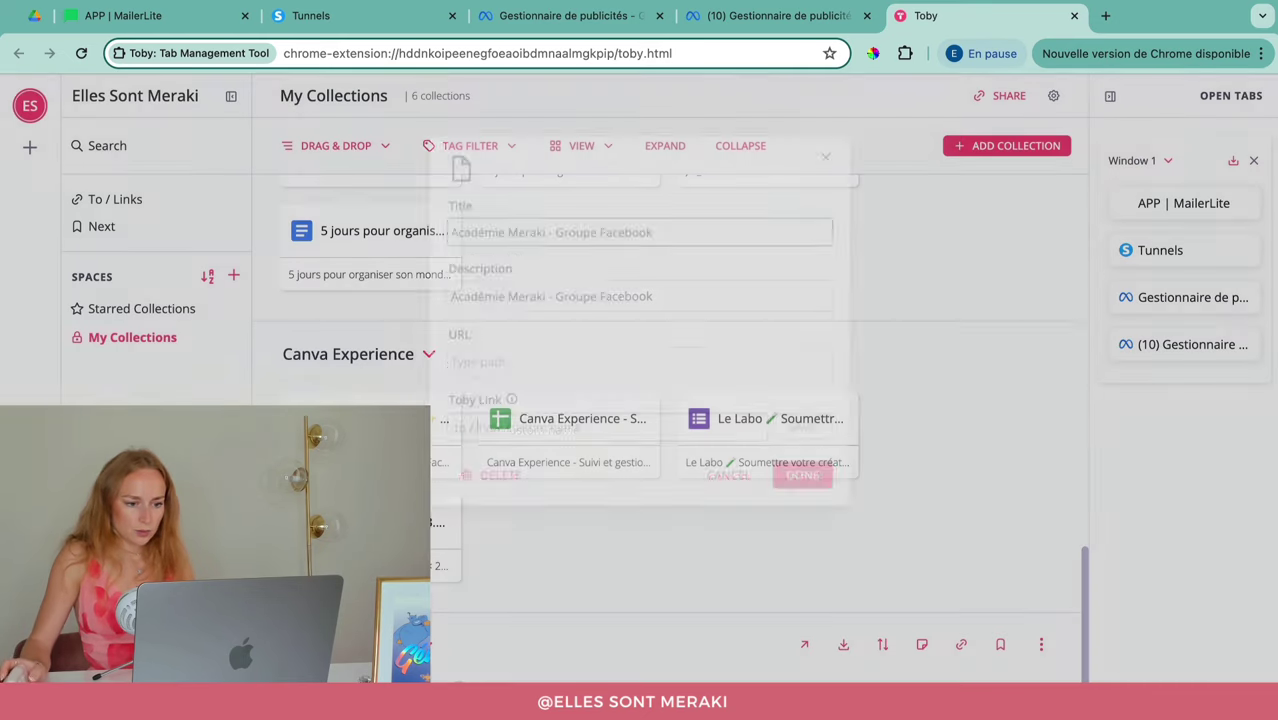
pyautogui.click(531, 447)
pyautogui.write('aca')
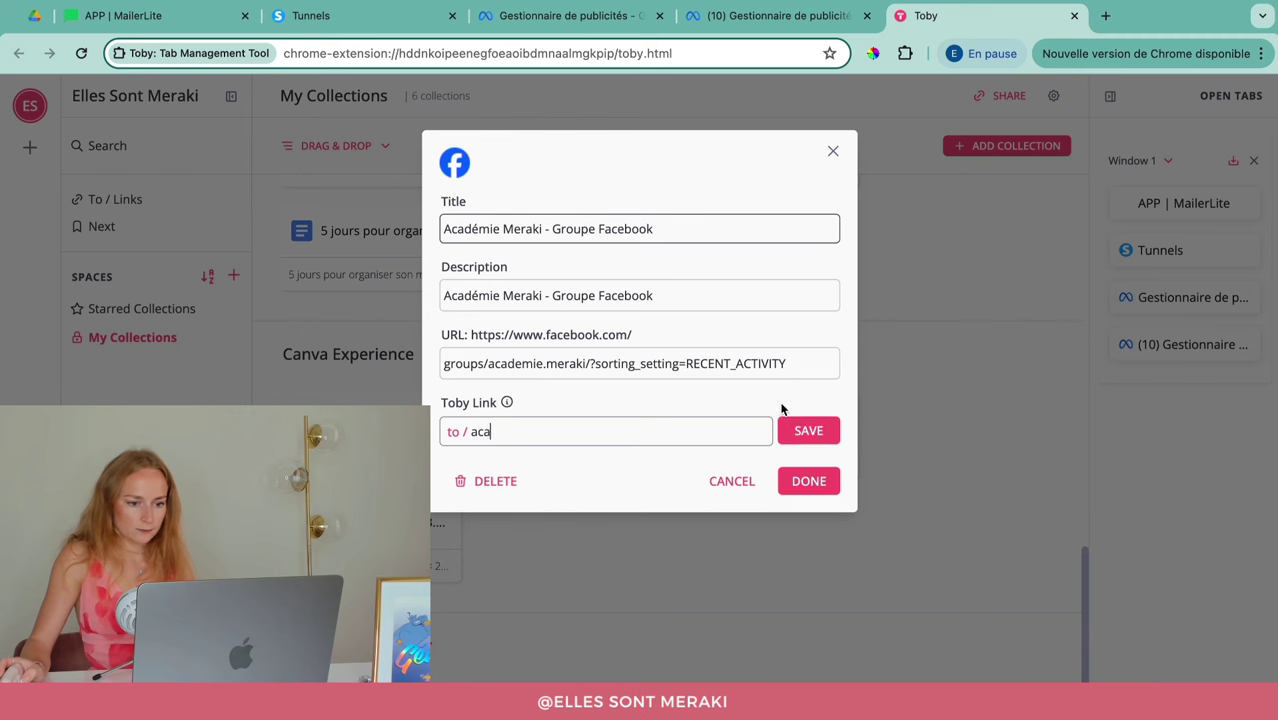
pyautogui.click(800, 432)
pyautogui.click(809, 482)
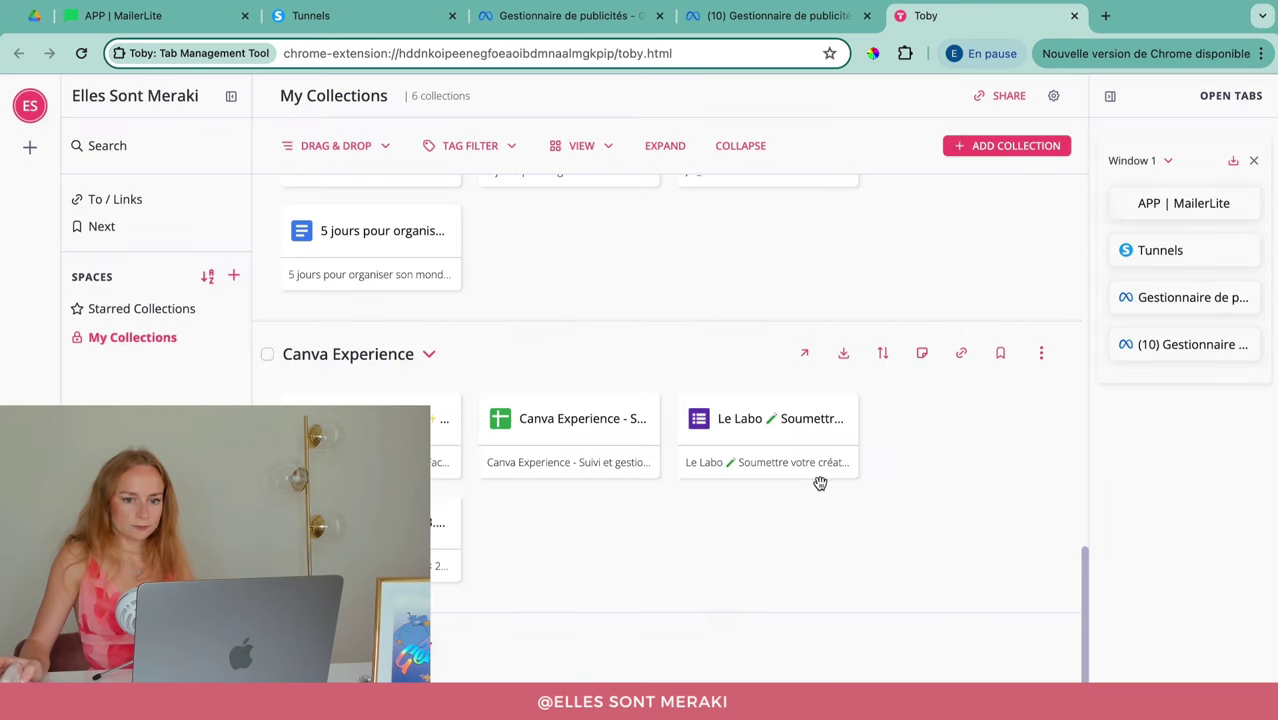
pyautogui.scroll(10, 892, 556)
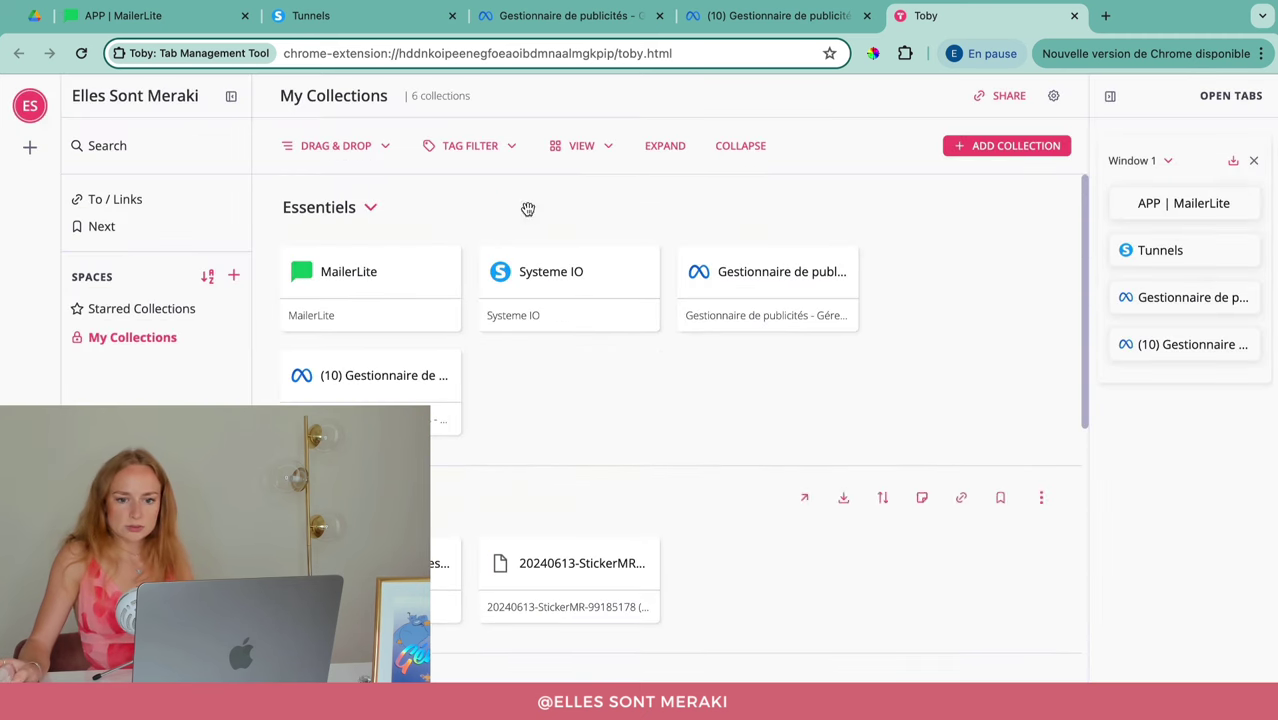
# Step: Close the MailerLite, Tunnels and both Ads Manager tabs from Toby's Open Tabs panel
pyautogui.click(1261, 204)
pyautogui.click(1259, 201)
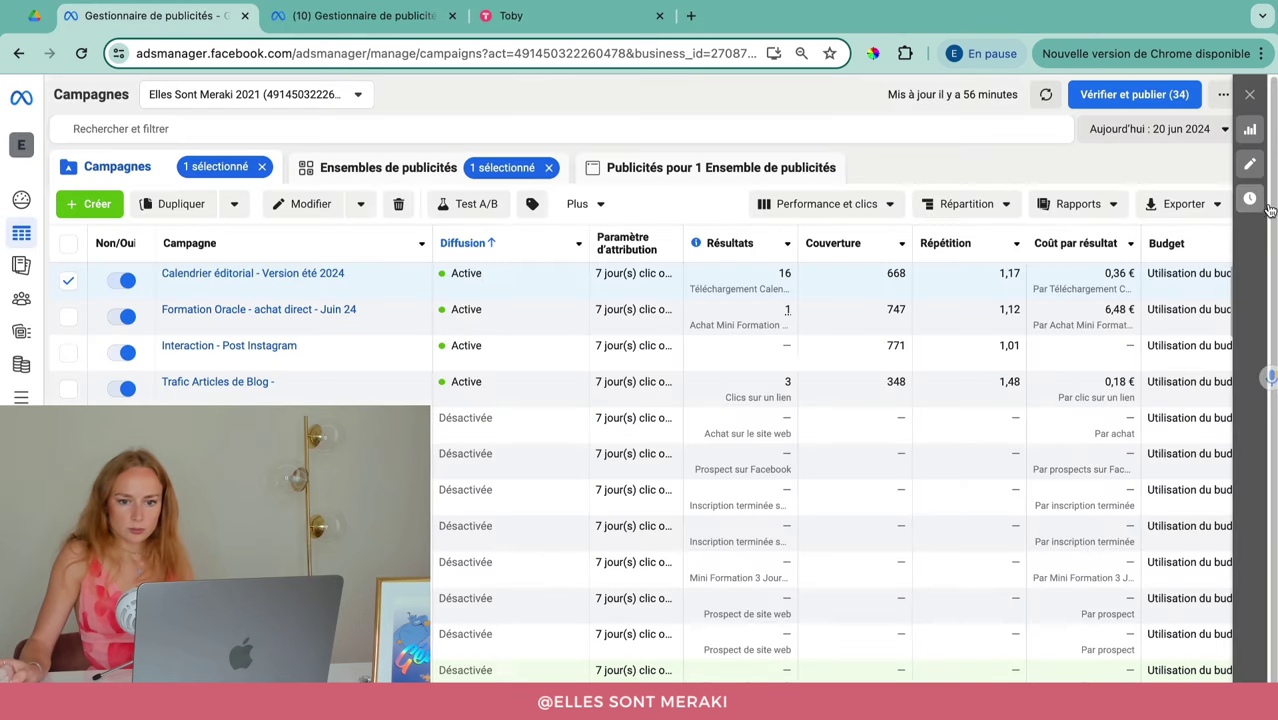
pyautogui.click(511, 18)
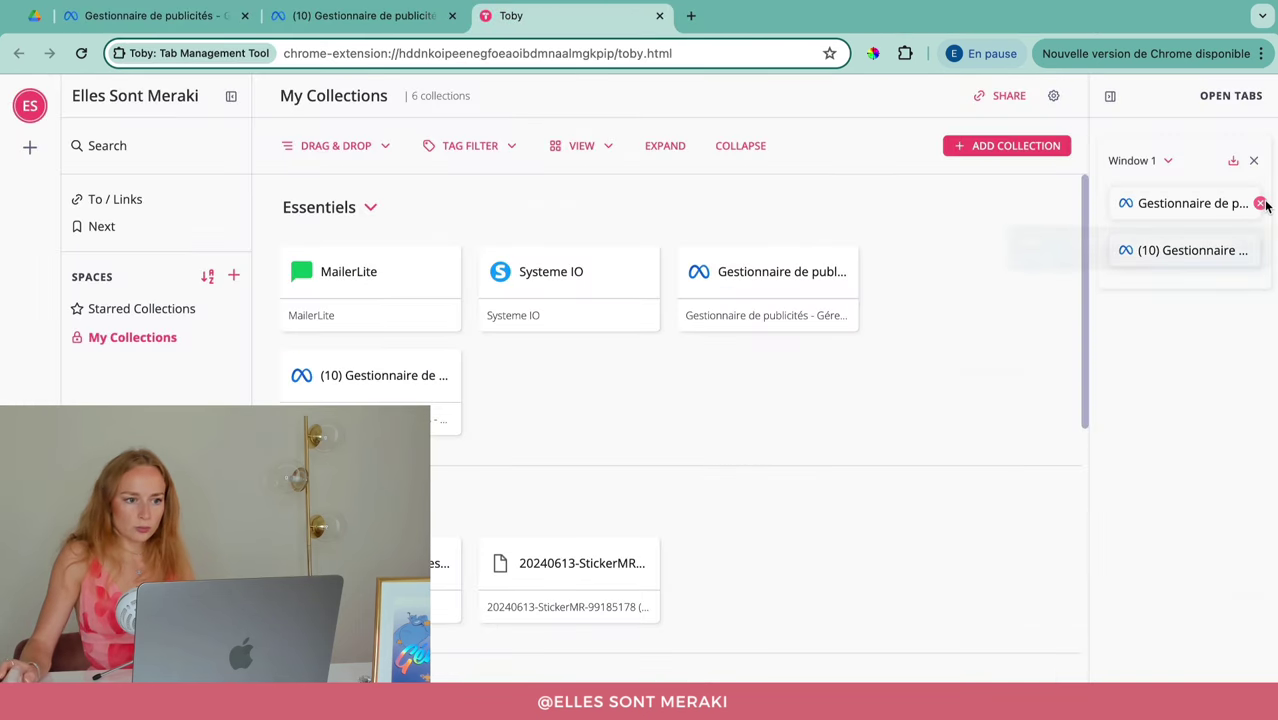
pyautogui.click(1262, 205)
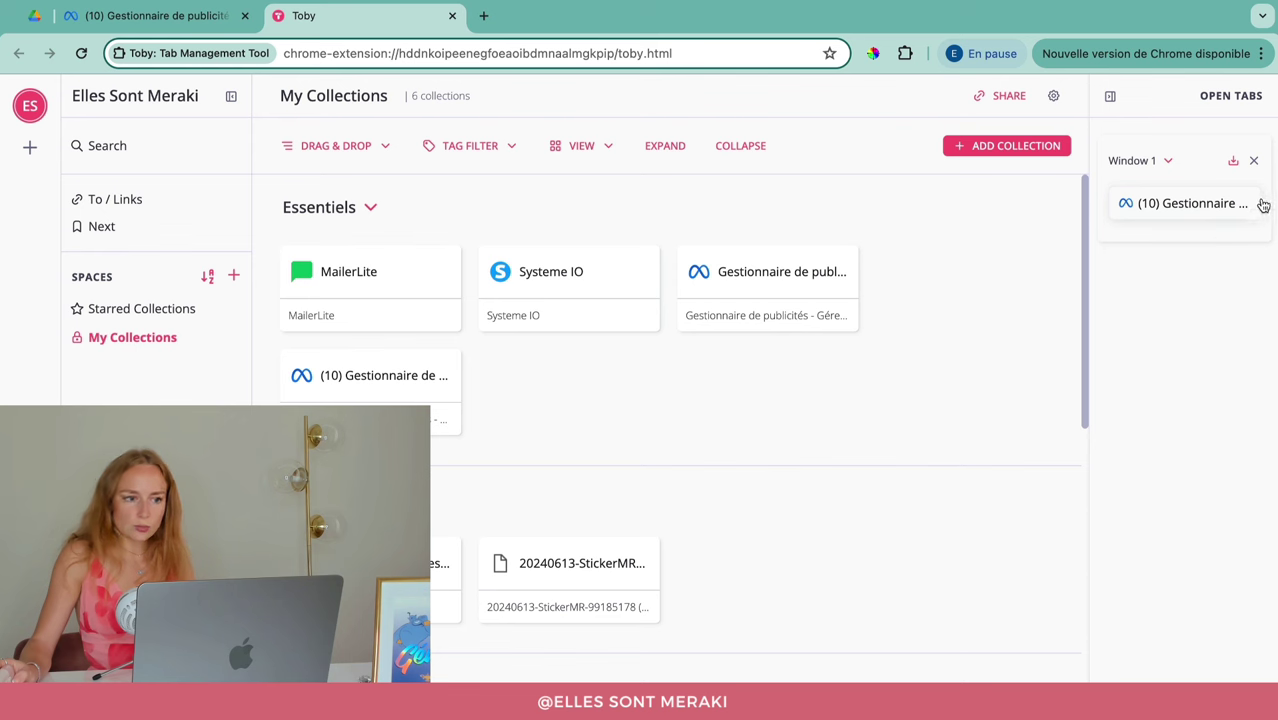
pyautogui.click(1262, 205)
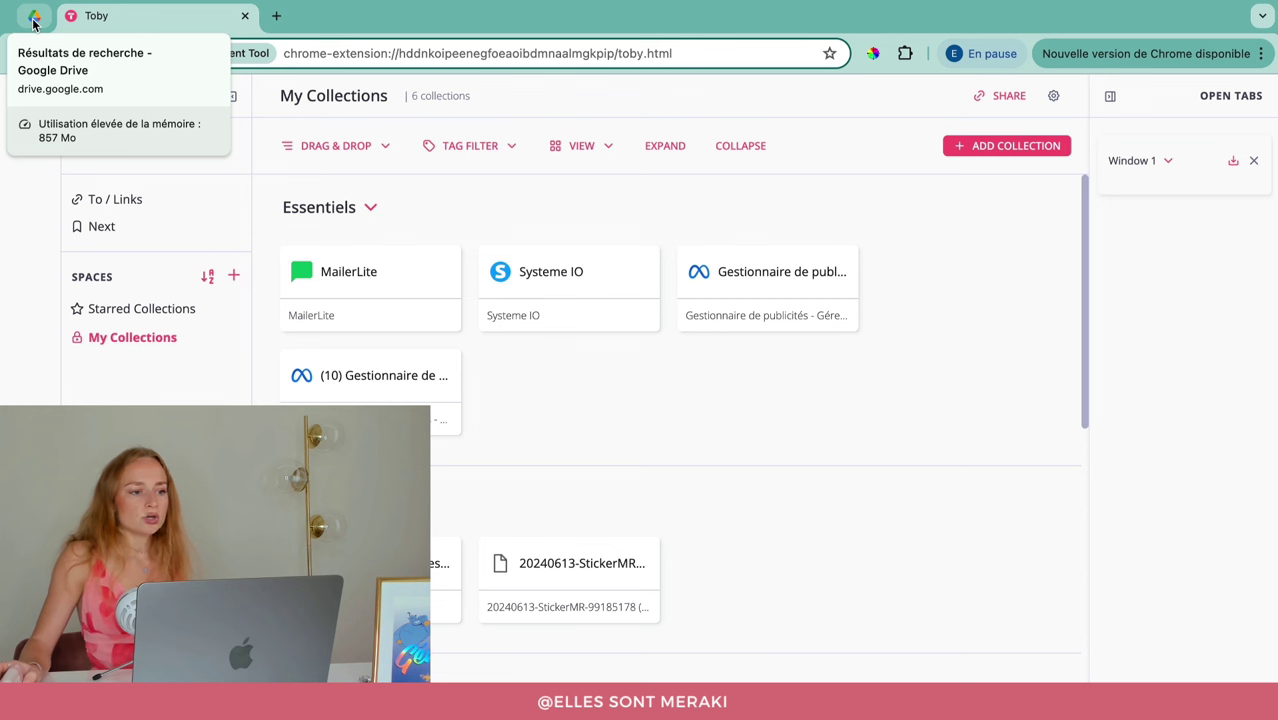
# Step: Pin the Toby browser tab with Épingler
pyautogui.rightClick(146, 25)
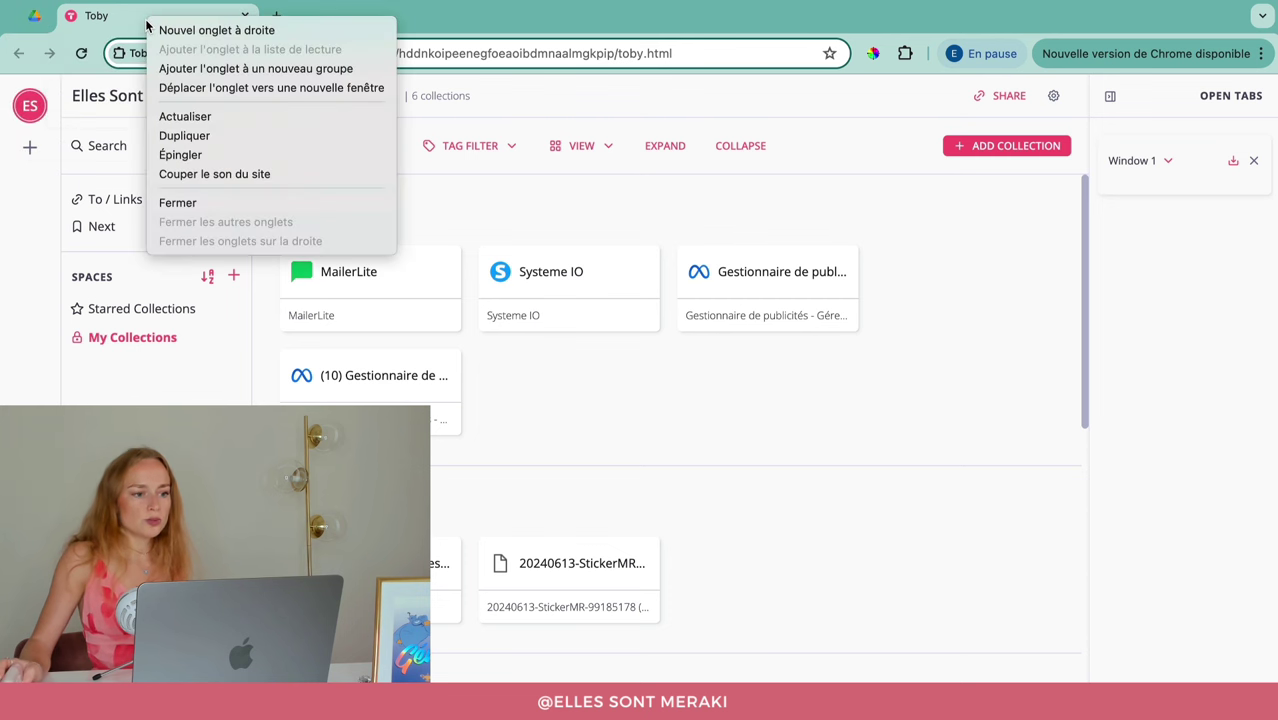
pyautogui.click(168, 155)
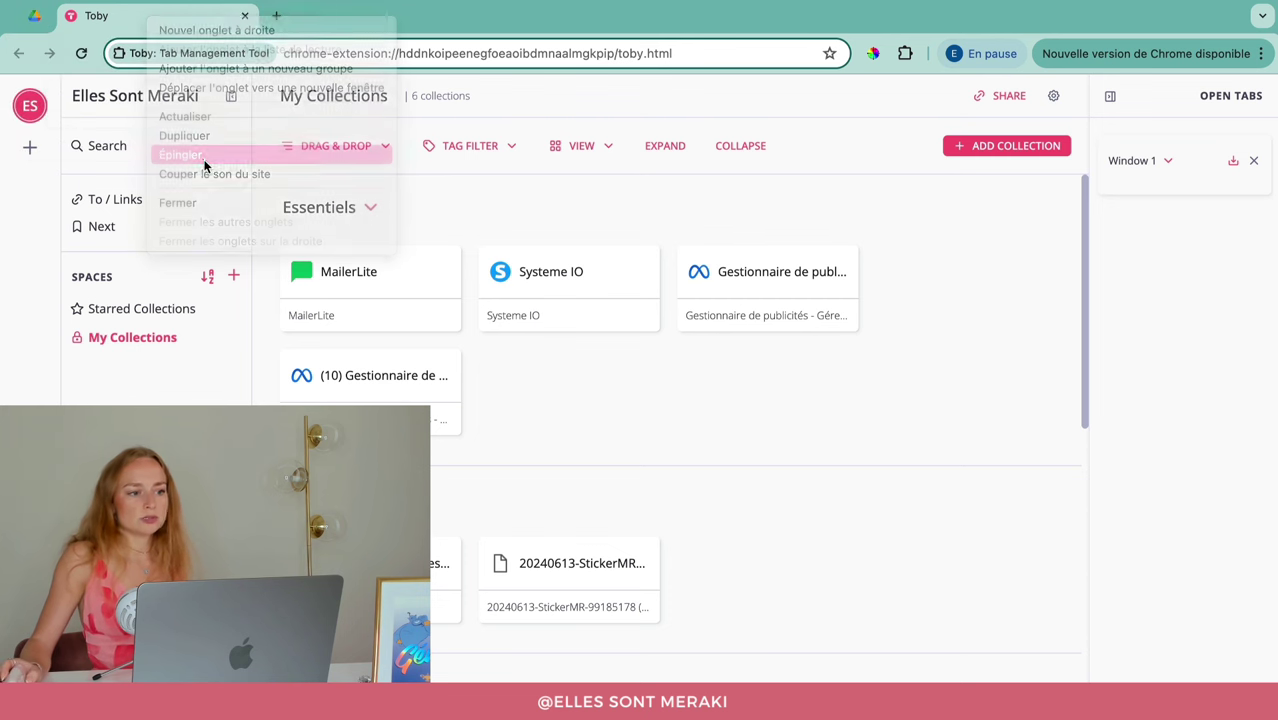
pyautogui.click(34, 20)
pyautogui.click(73, 24)
pyautogui.moveTo(933, 425)
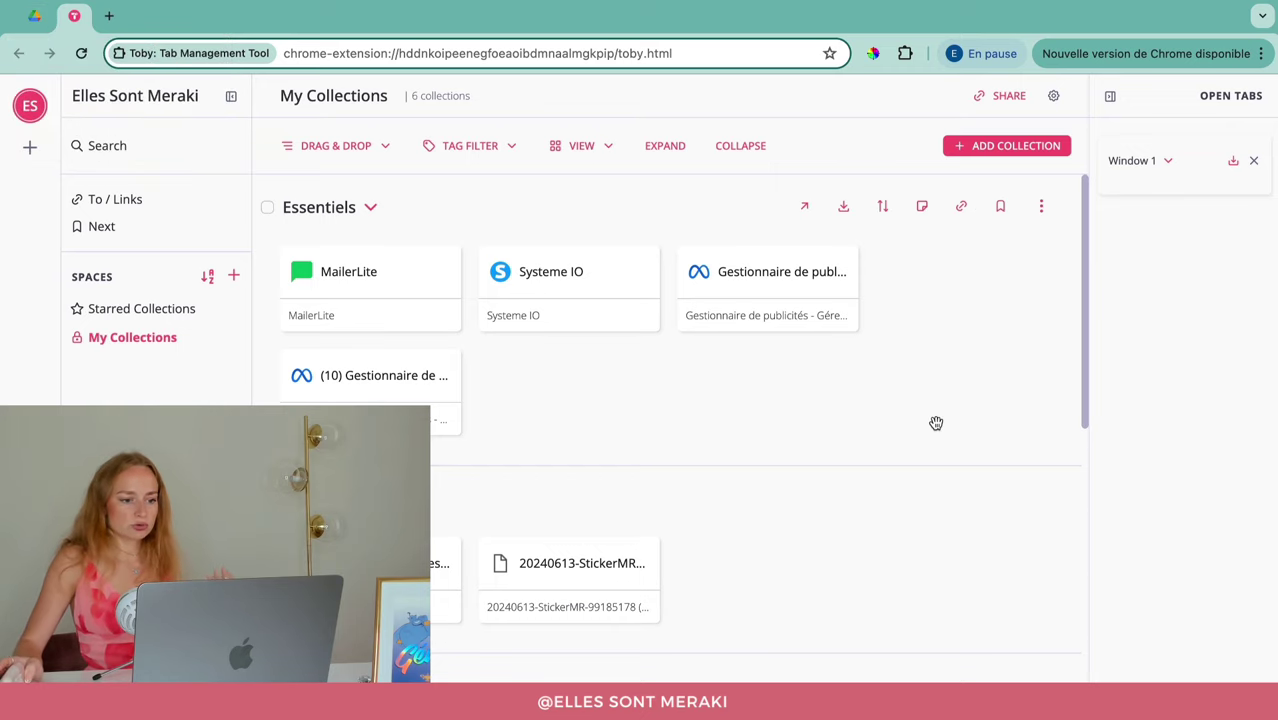
# Step: Drag collection headers to reorder the list, moving Académie Meraki higher up
pyautogui.scroll(-10, 936, 423)
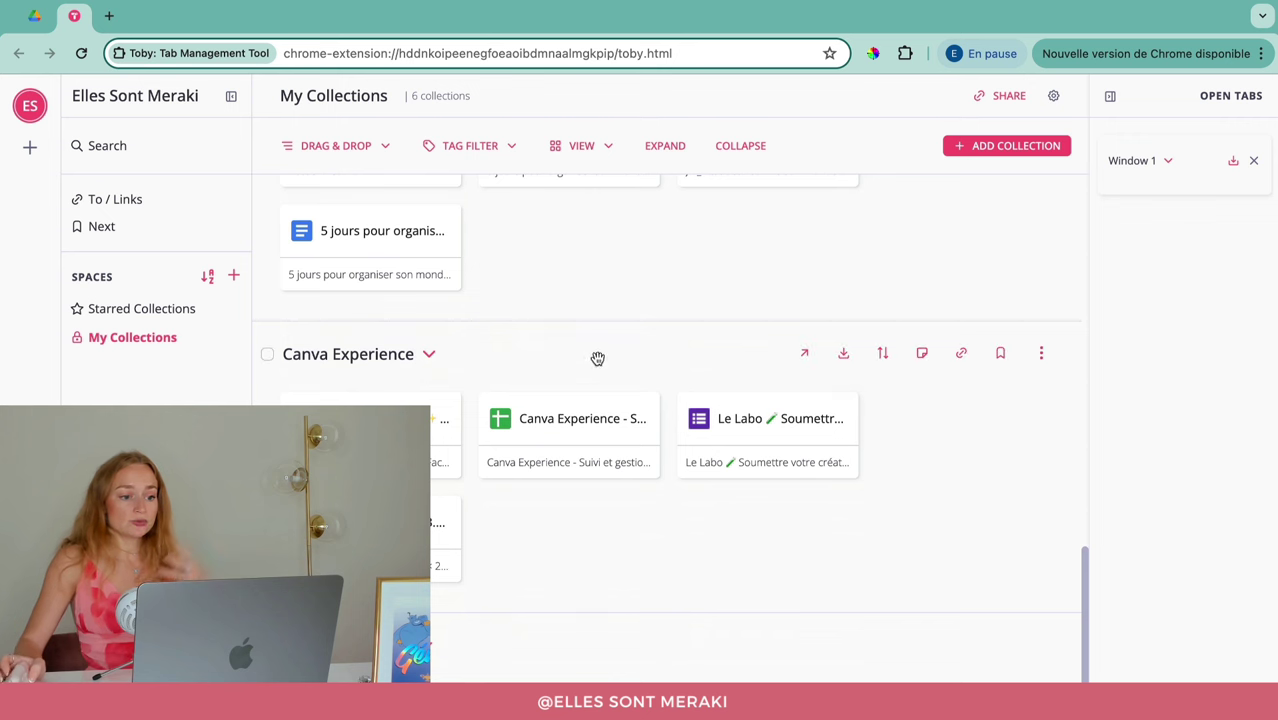
pyautogui.scroll(8, 801, 554)
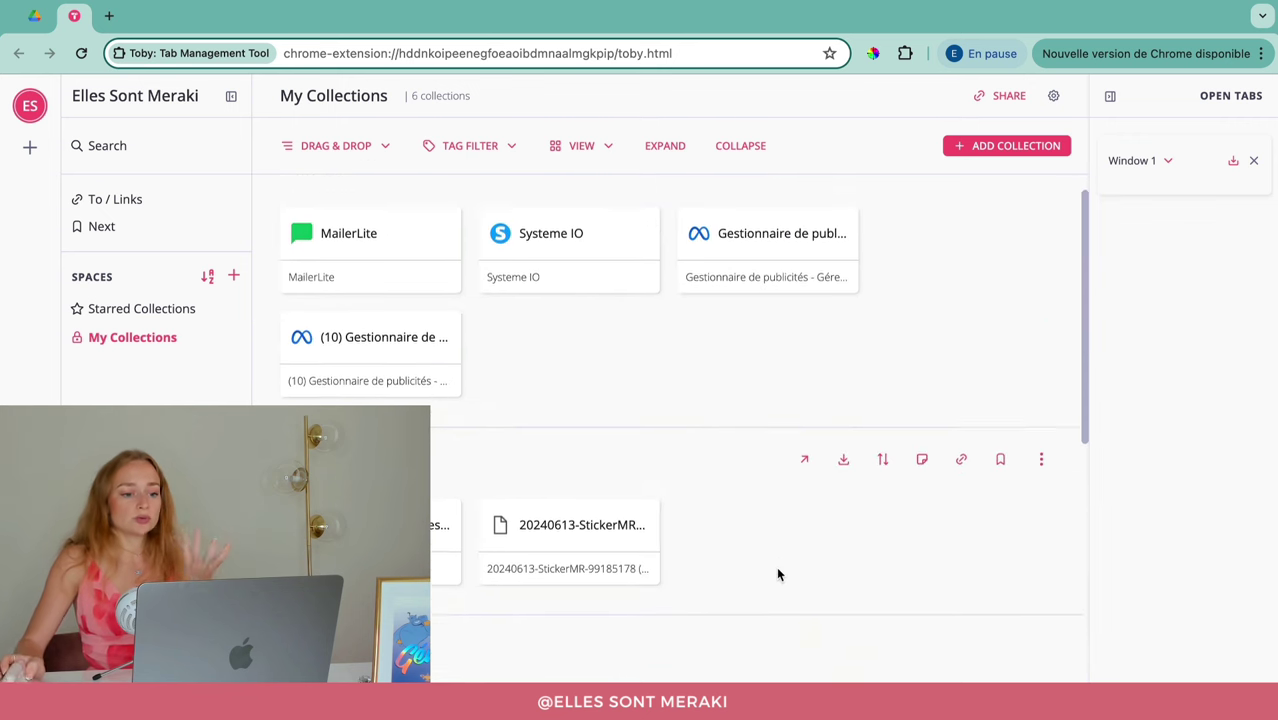
pyautogui.scroll(2, 771, 564)
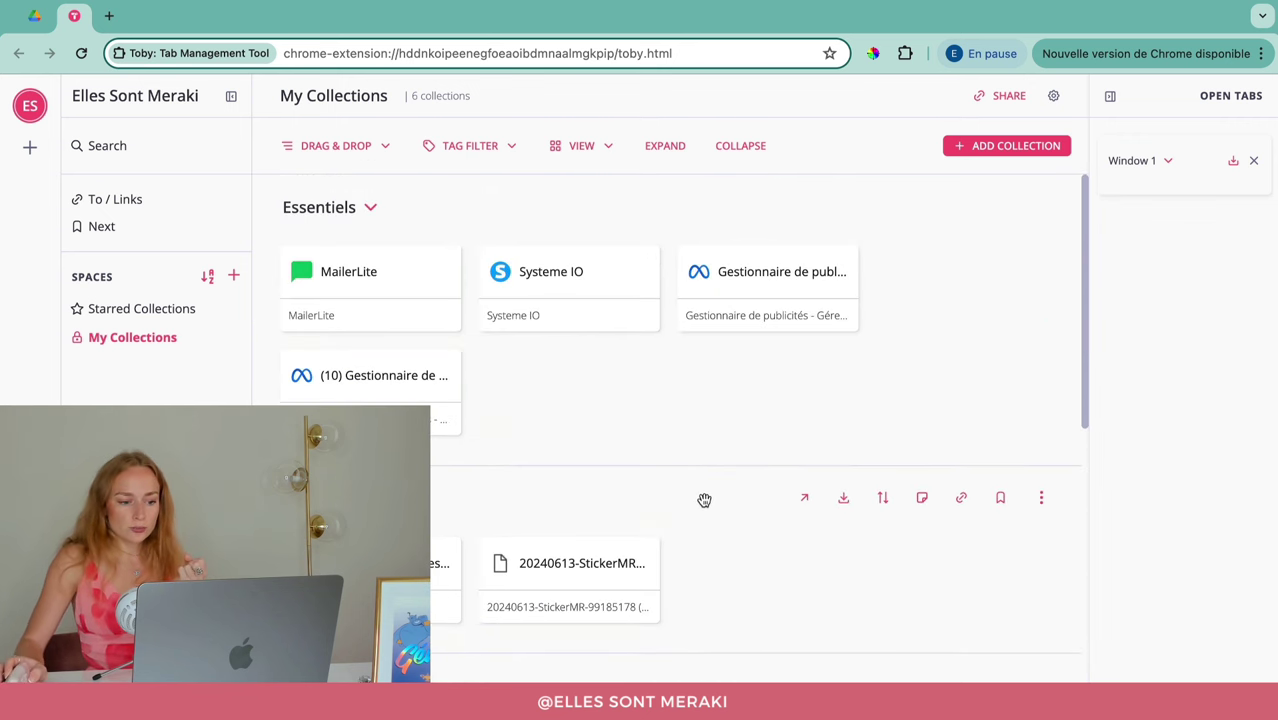
pyautogui.moveTo(703, 498); pyautogui.dragTo(800, 495)
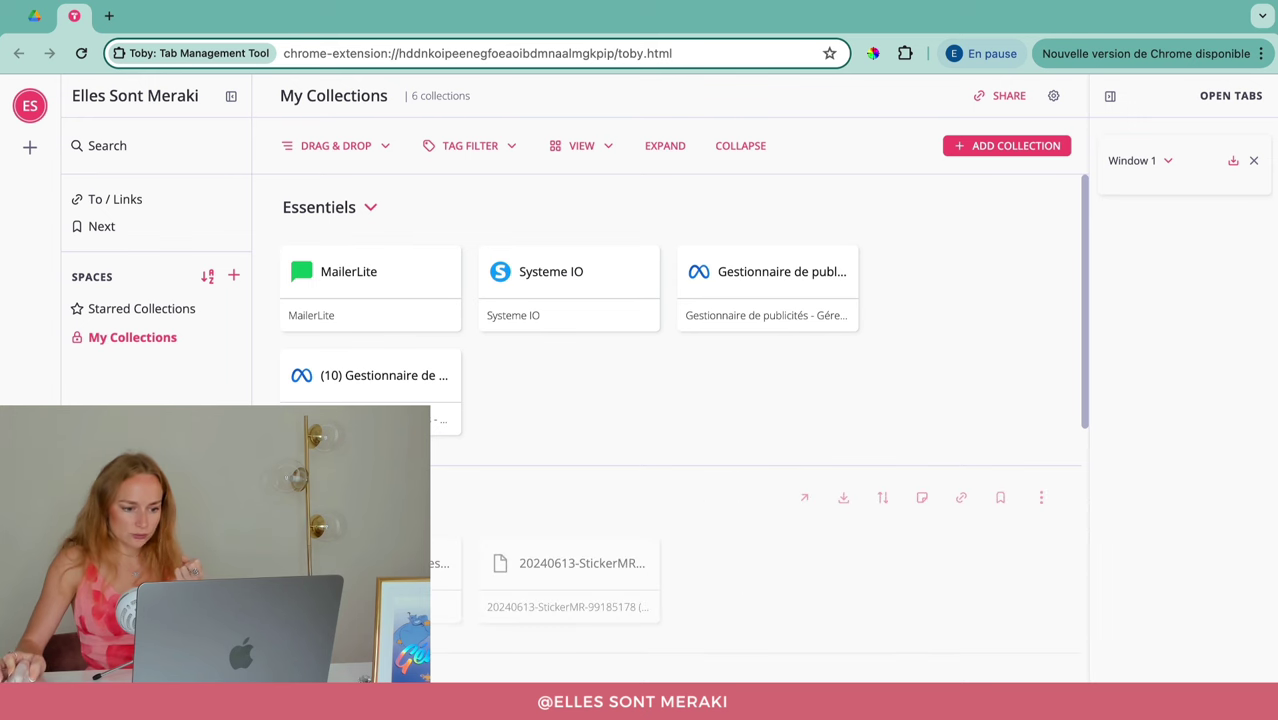
pyautogui.moveTo(738, 641); pyautogui.dragTo(738, 641)
pyautogui.moveTo(810, 684); pyautogui.dragTo(300, 672)
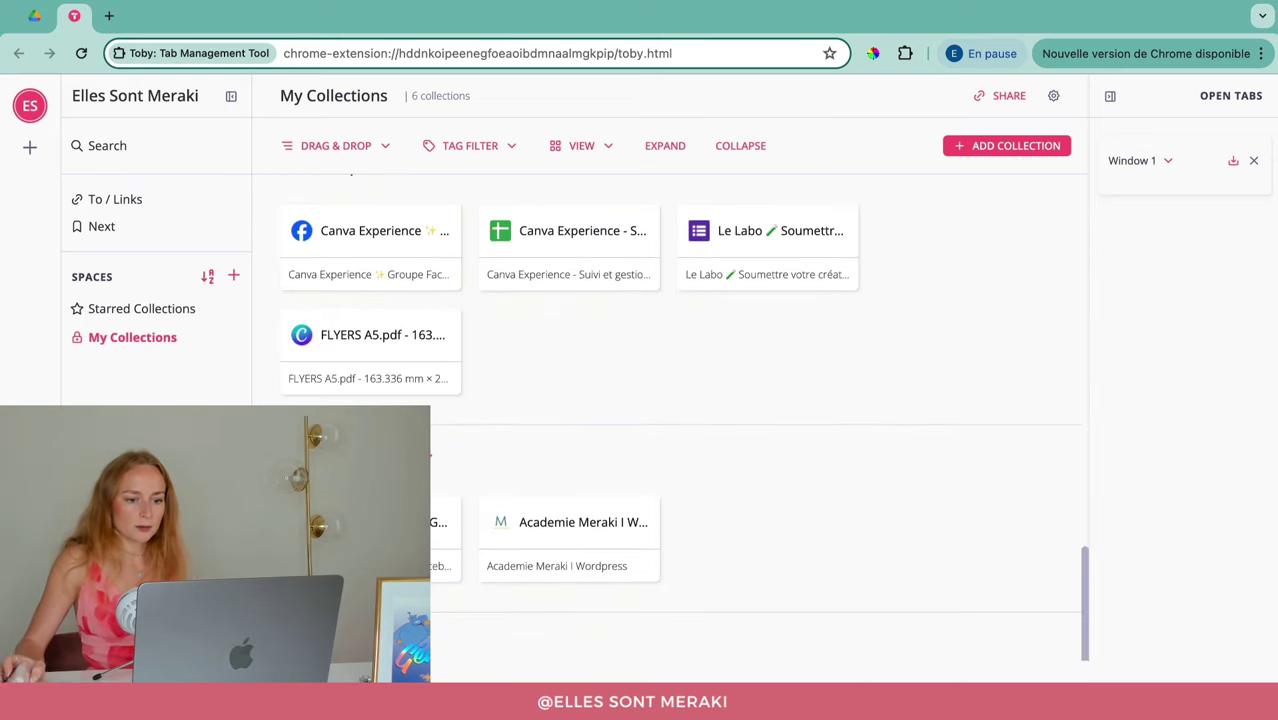
pyautogui.moveTo(705, 456); pyautogui.dragTo(852, 352)
# Step: Drag the next collection header up above Images, then scroll back through the list
pyautogui.scroll(-5, 767, 491)
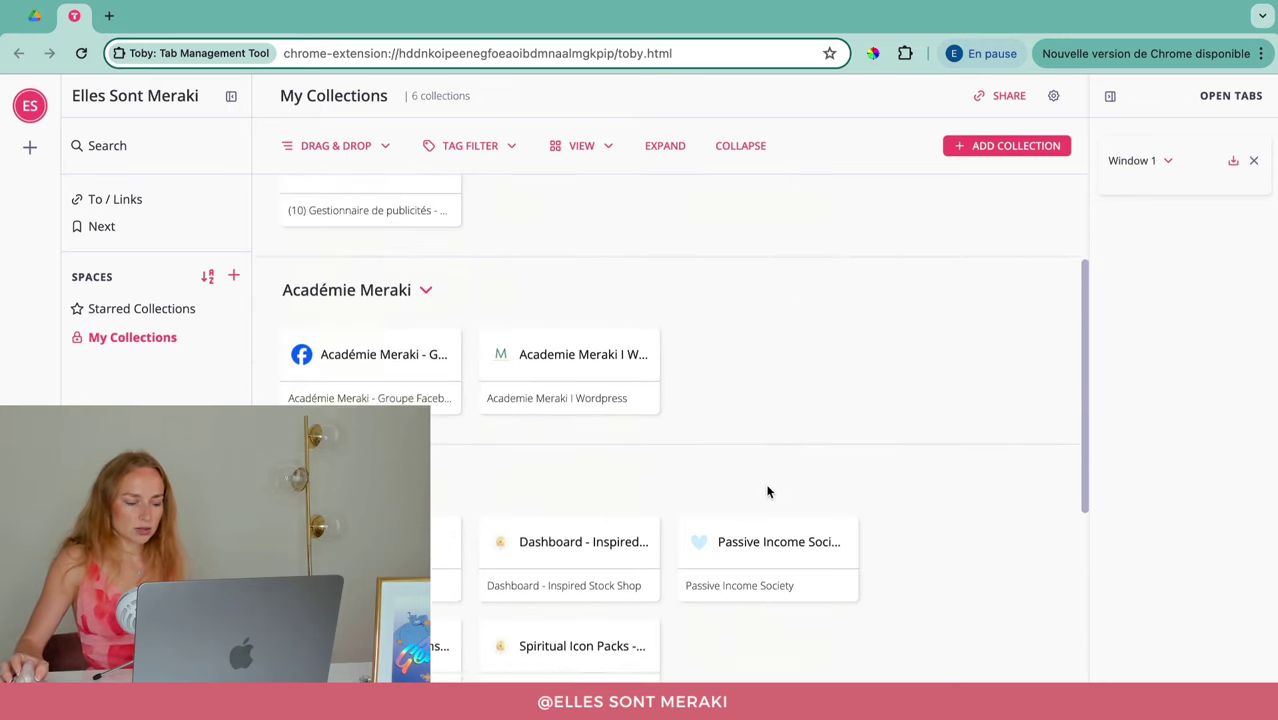
pyautogui.scroll(-3, 681, 552)
pyautogui.moveTo(636, 516); pyautogui.dragTo(710, 494)
pyautogui.scroll(-2, 622, 565)
pyautogui.scroll(-3, 710, 500)
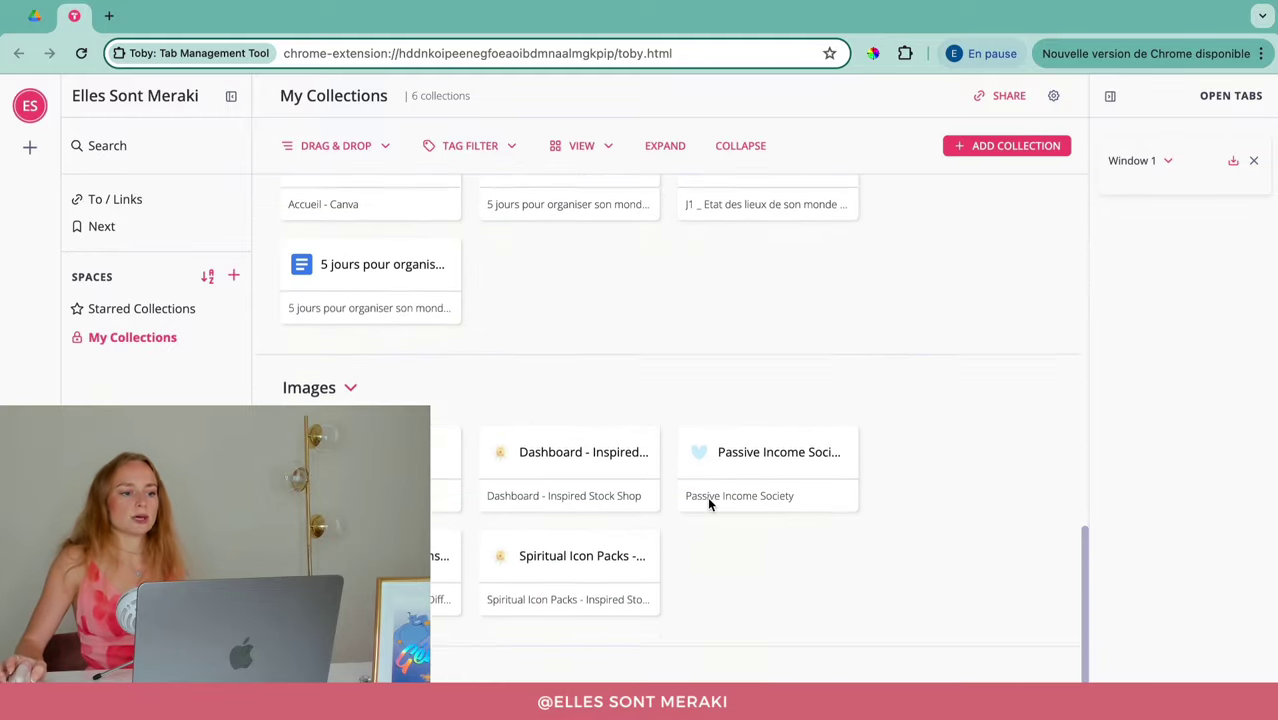
pyautogui.scroll(10, 730, 470)
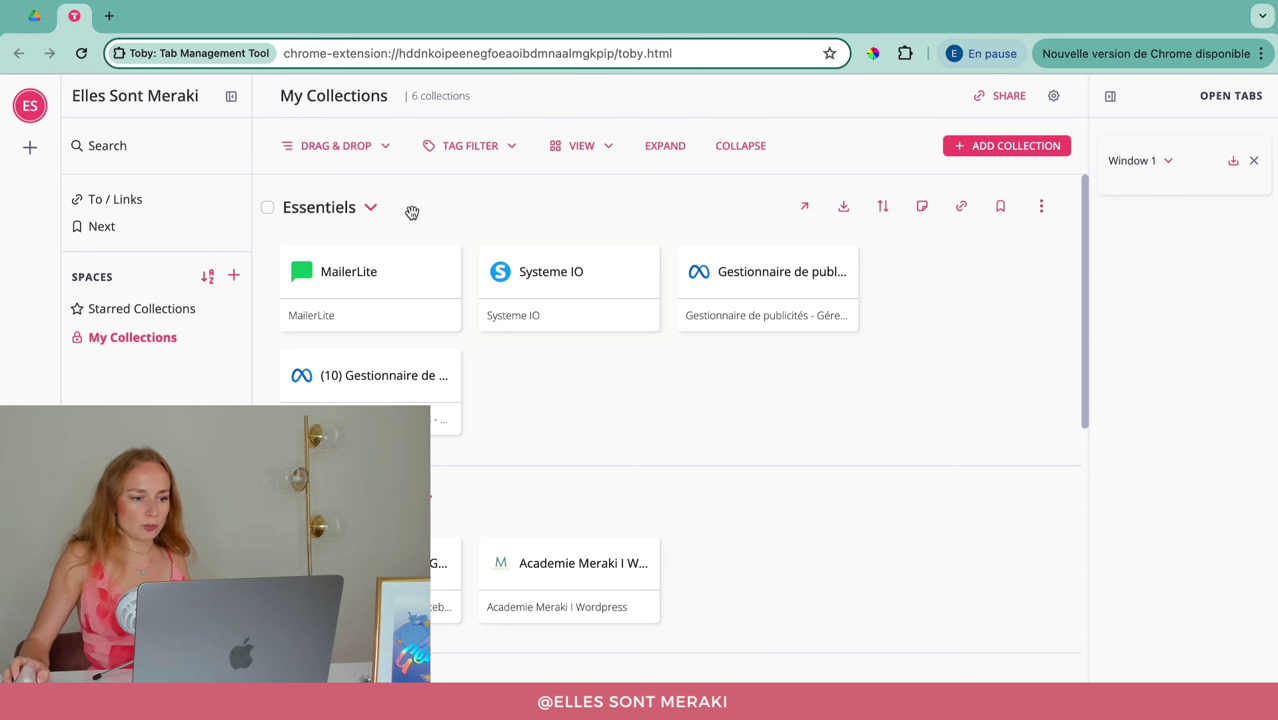
# Step: Collapse Essentiels, Académie Meraki, Canva Experience, Création de contenus, Images and Perso
pyautogui.click(373, 212)
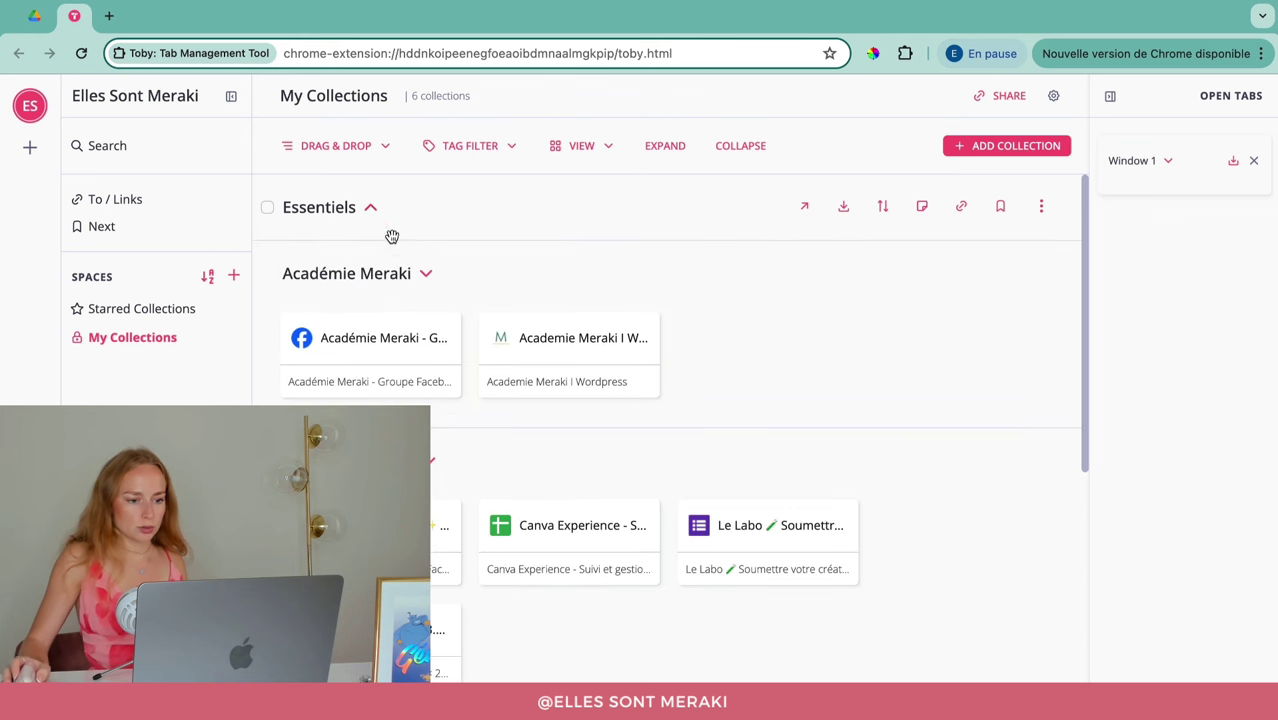
pyautogui.click(427, 276)
pyautogui.click(429, 341)
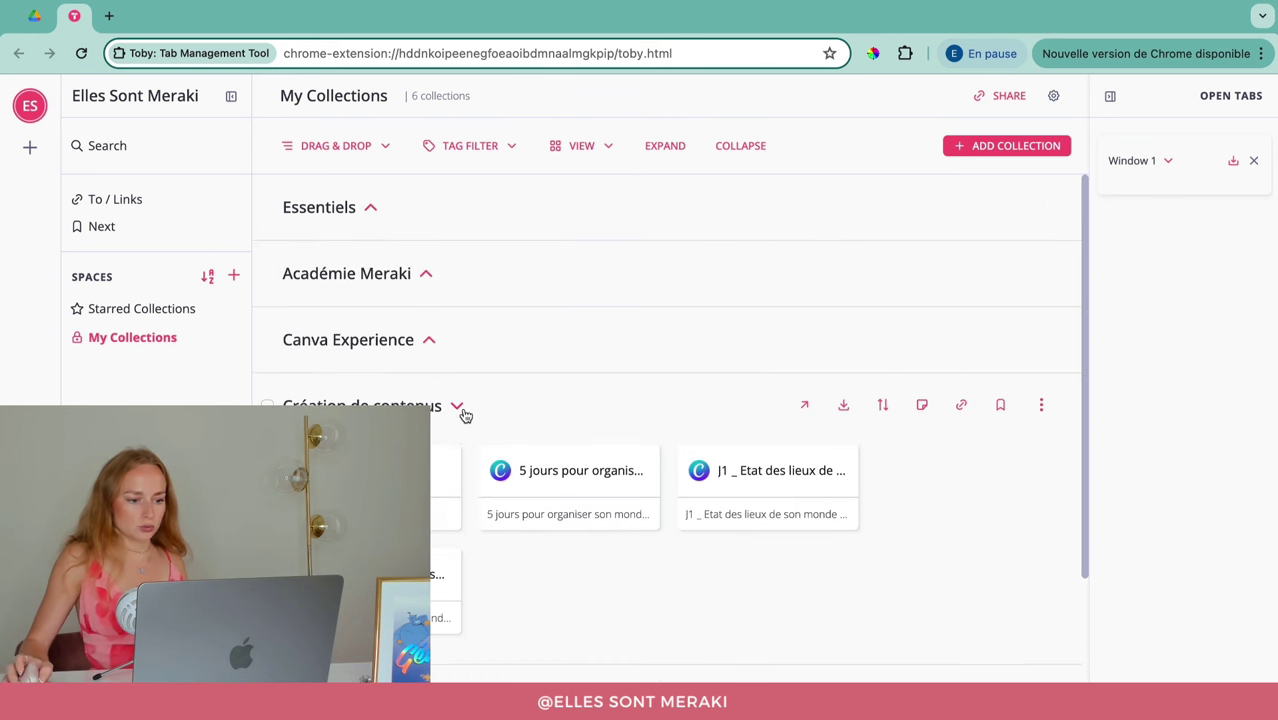
pyautogui.click(458, 408)
pyautogui.click(540, 470)
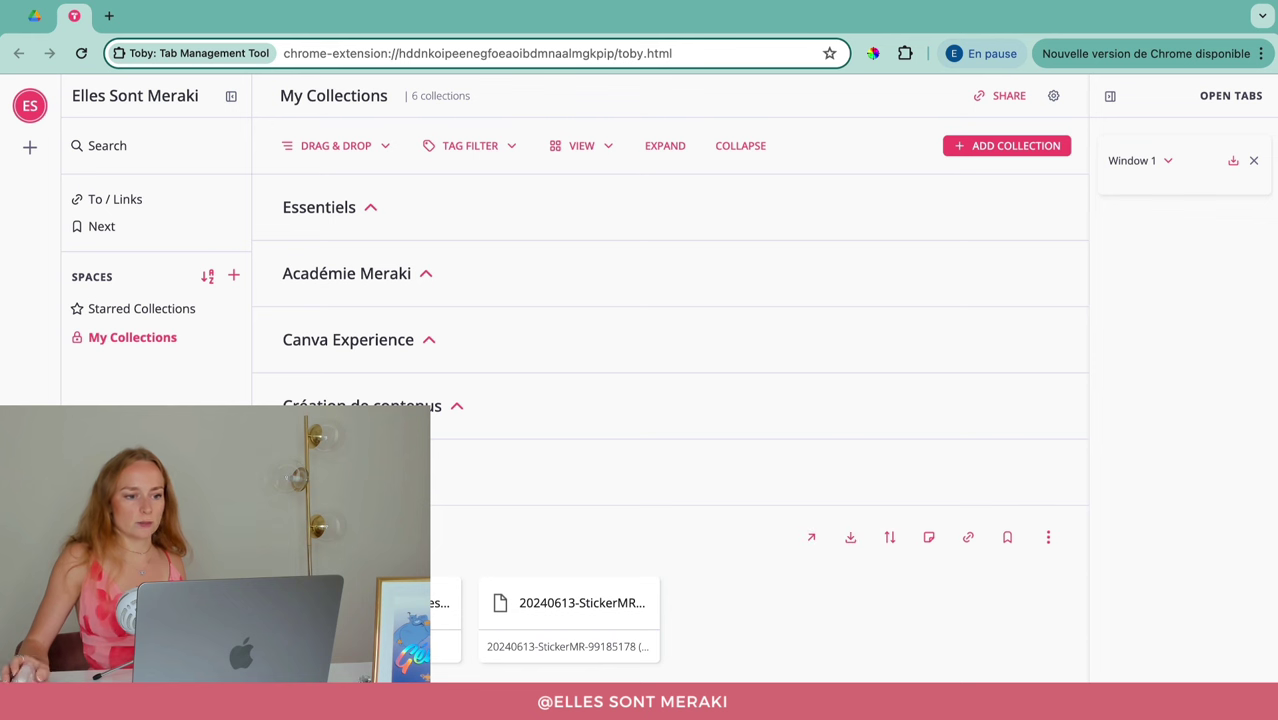
pyautogui.click(540, 537)
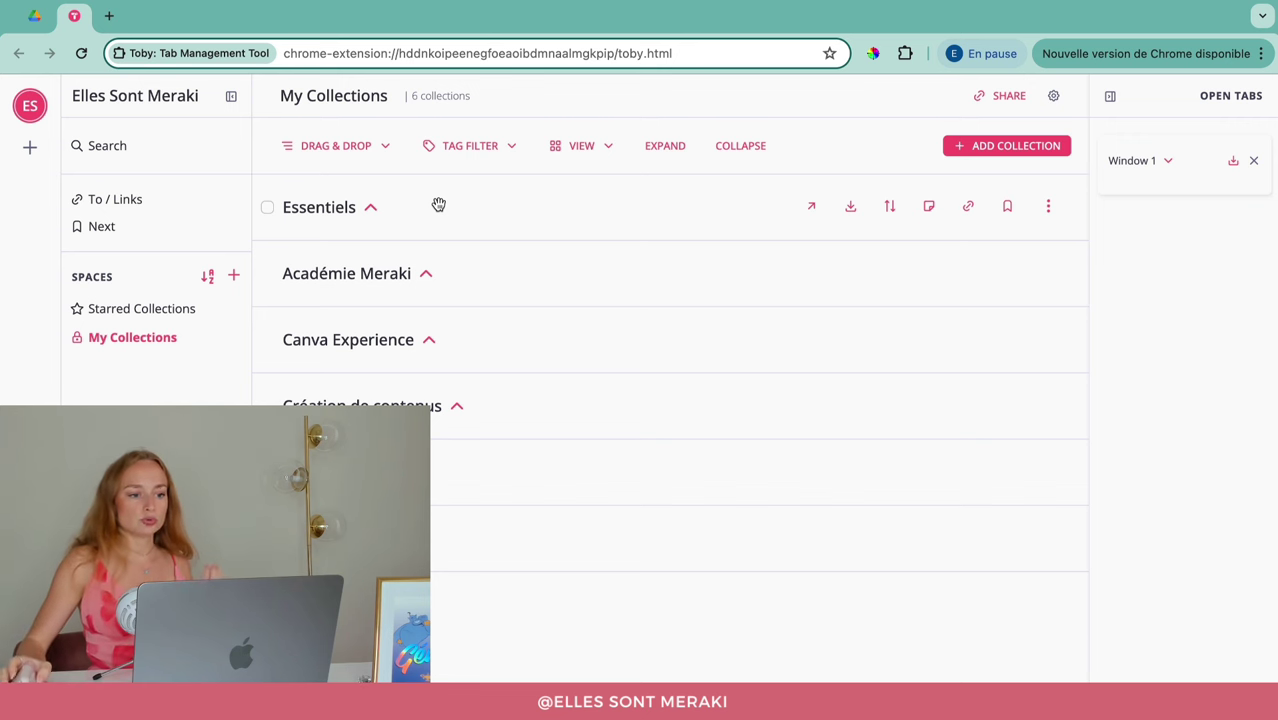
# Step: Expand Essentiels, preview MailerLite, then open its four links with 'Close all, open these'
pyautogui.click(376, 211)
pyautogui.click(362, 276)
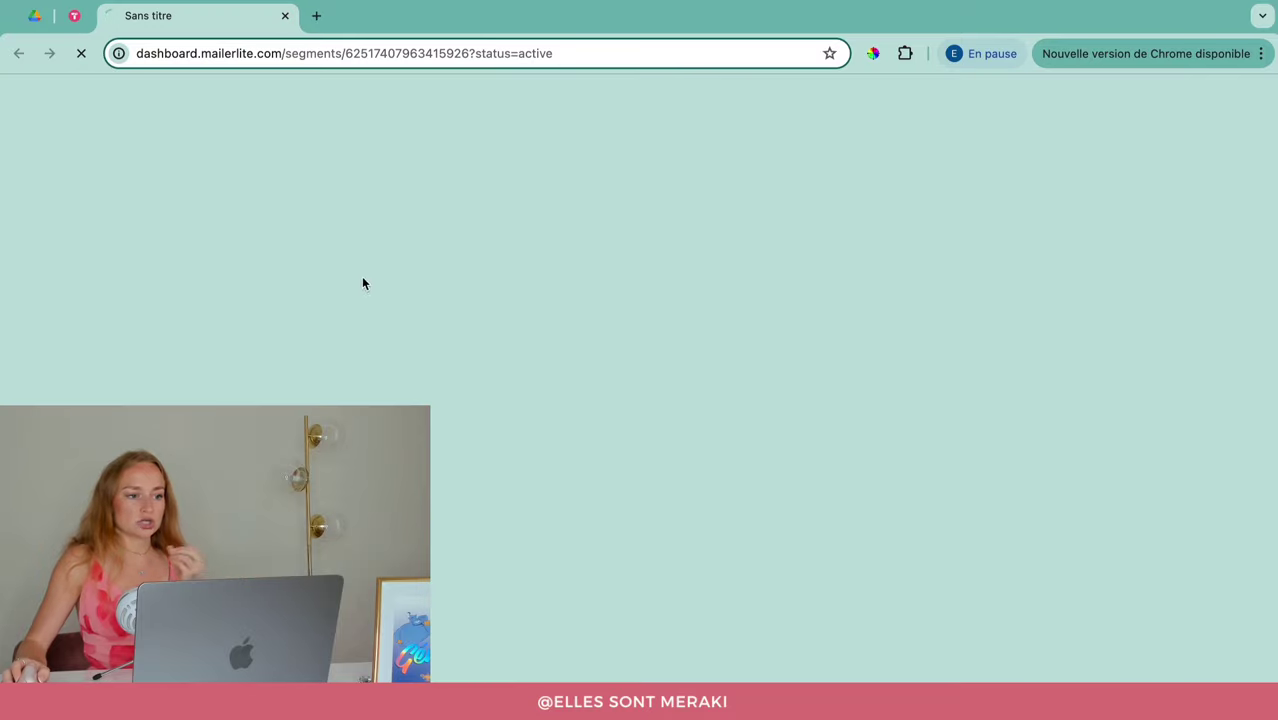
pyautogui.click(287, 16)
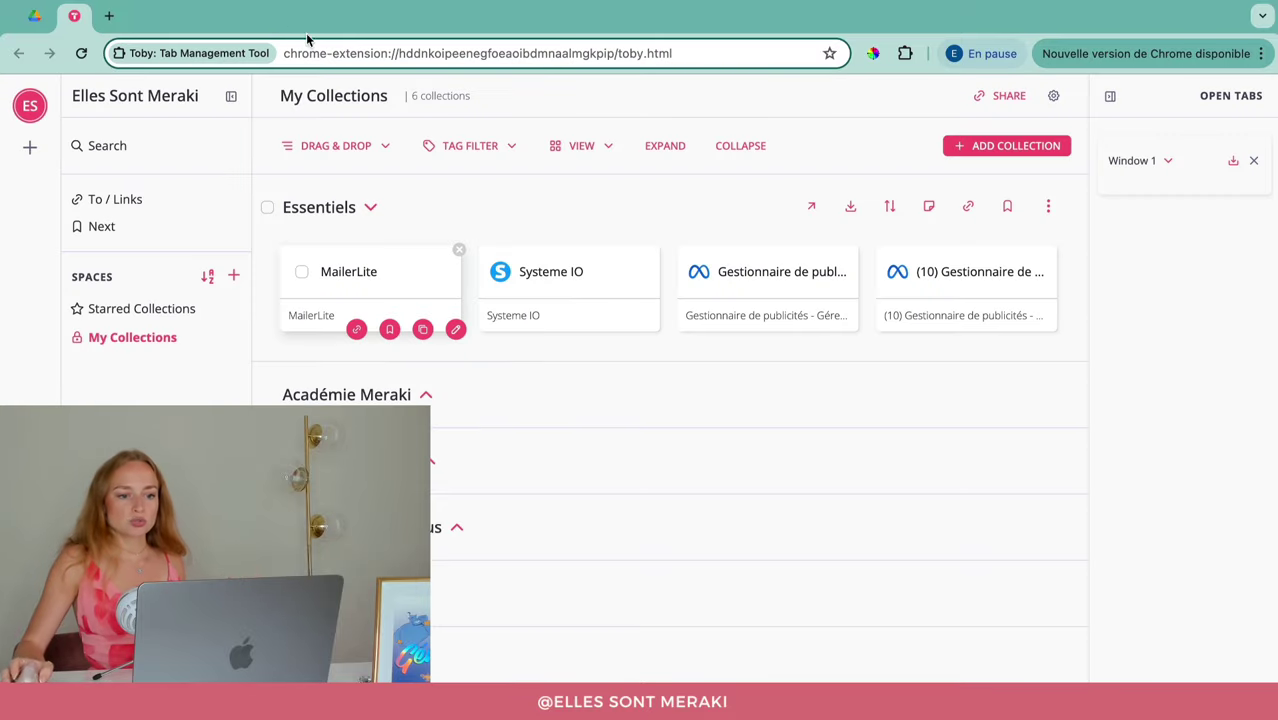
pyautogui.click(813, 212)
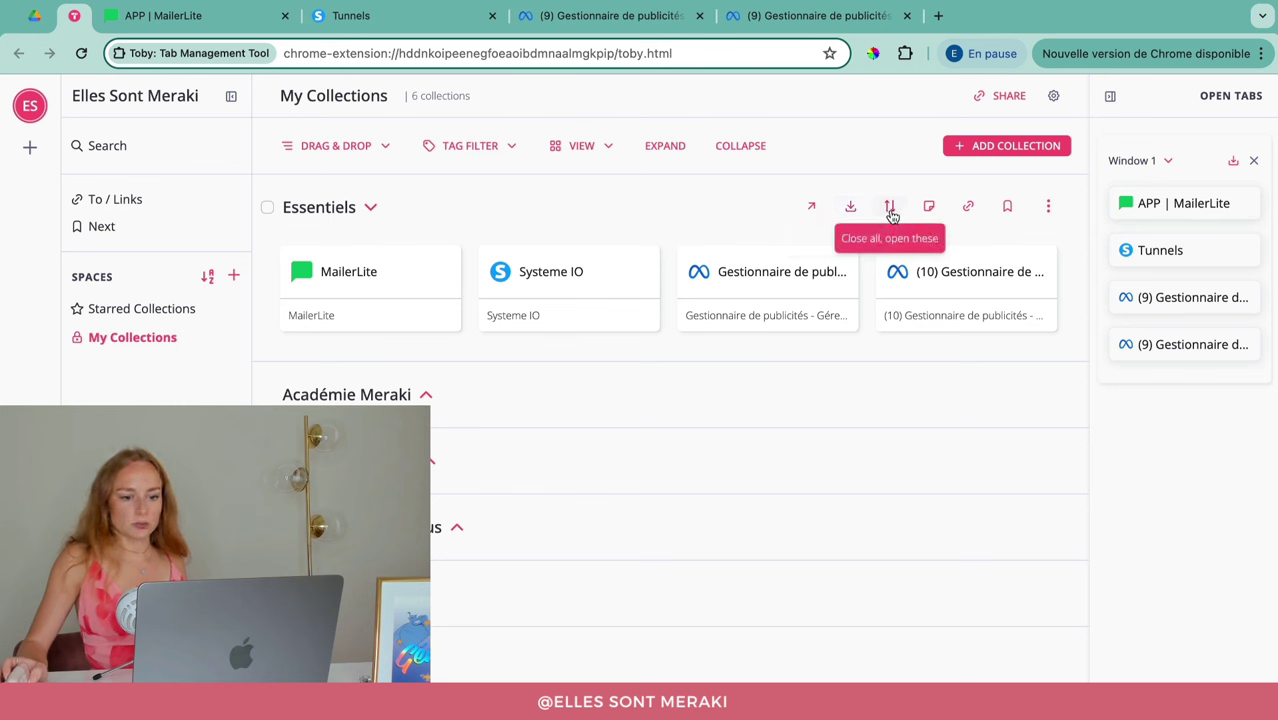
pyautogui.click(891, 210)
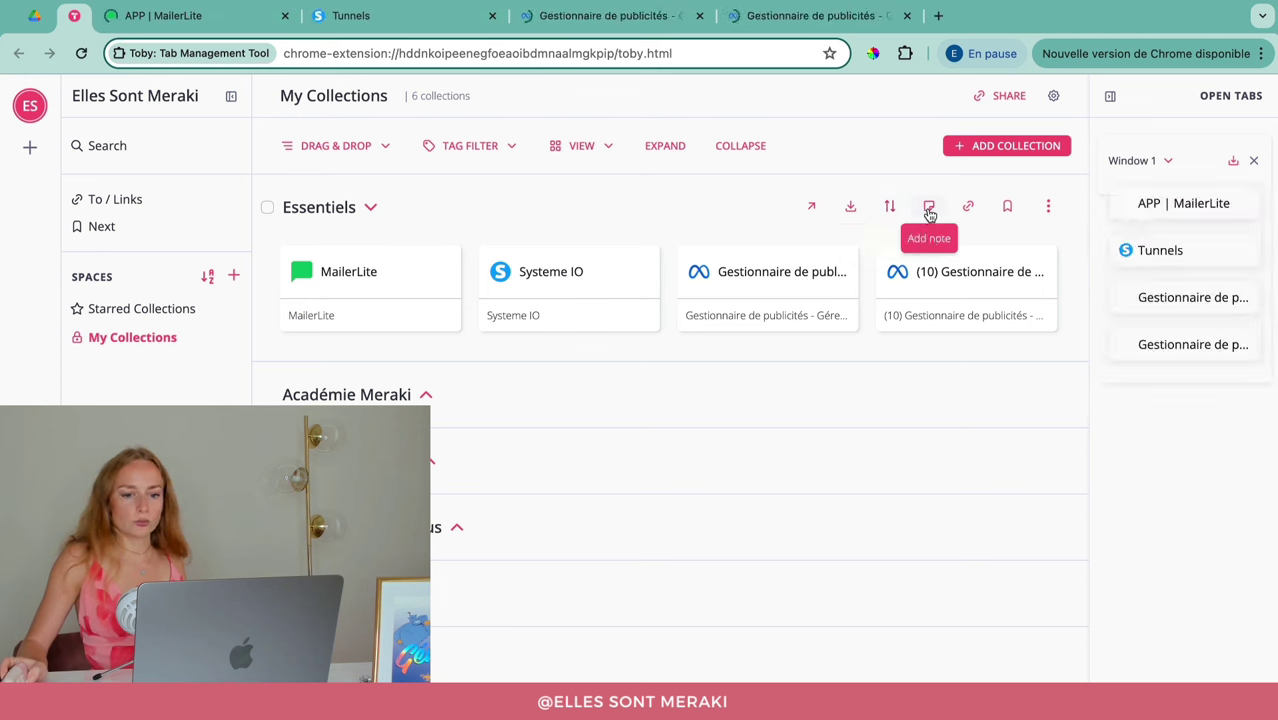
# Step: Check the Essentiels options menu, then collapse the Essentiels collection
pyautogui.click(1048, 206)
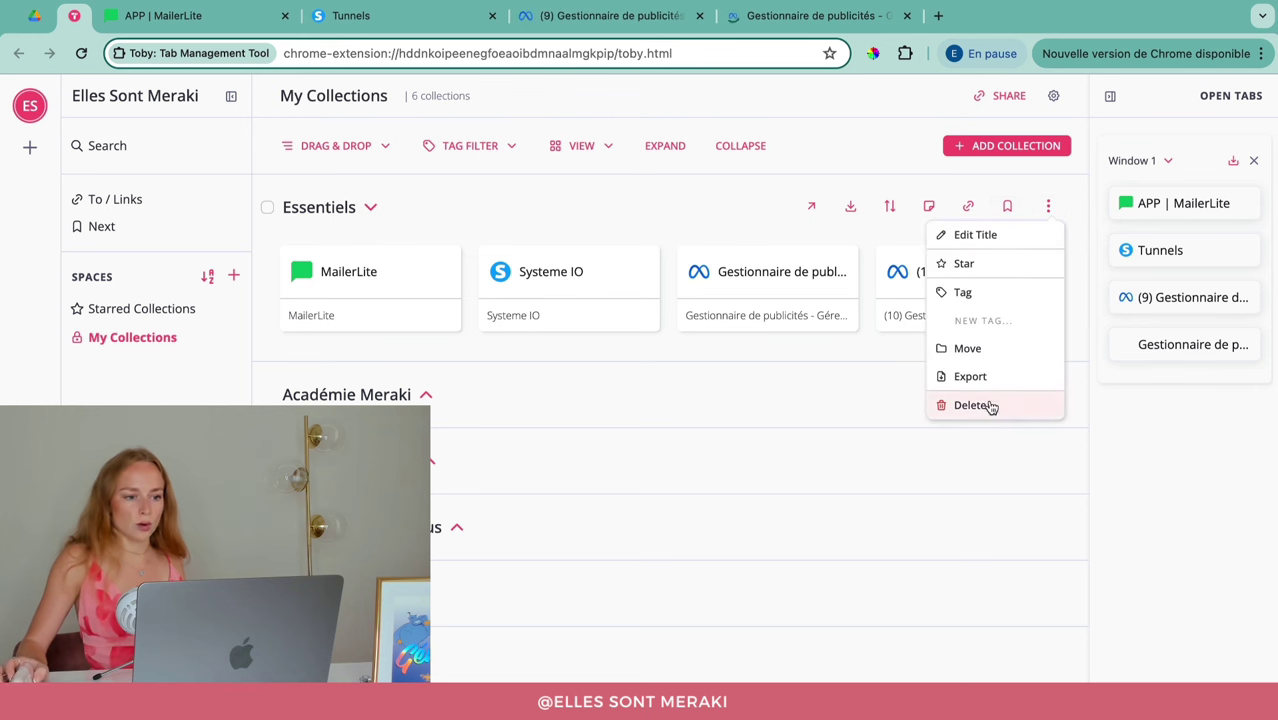
pyautogui.click(635, 216)
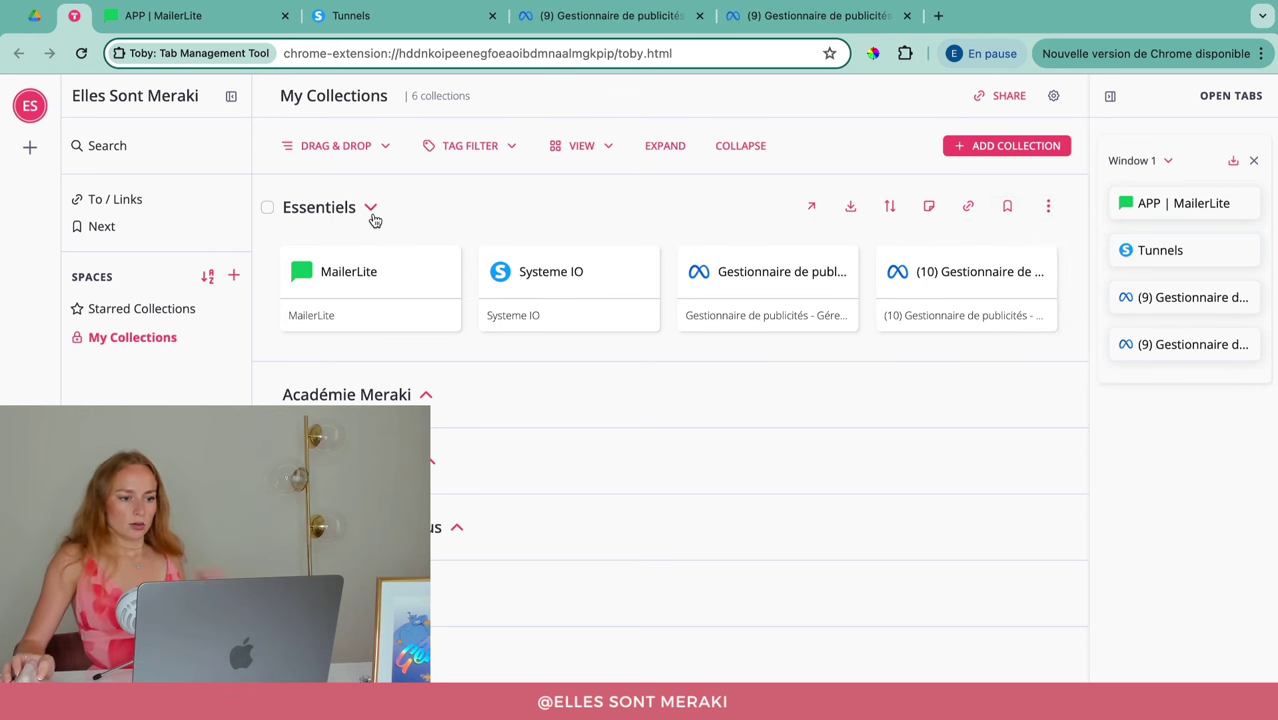
pyautogui.click(370, 209)
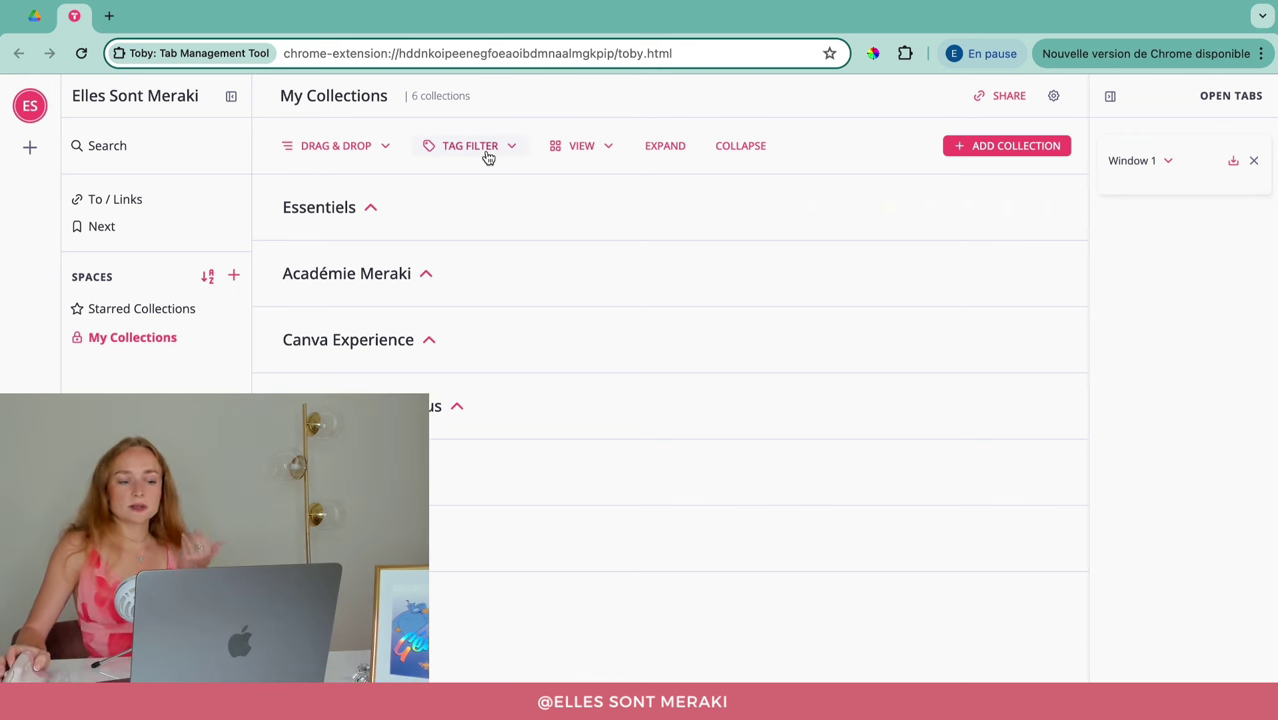
# Step: Filter the collections by tag to show only No Label ones
pyautogui.click(488, 157)
pyautogui.click(458, 211)
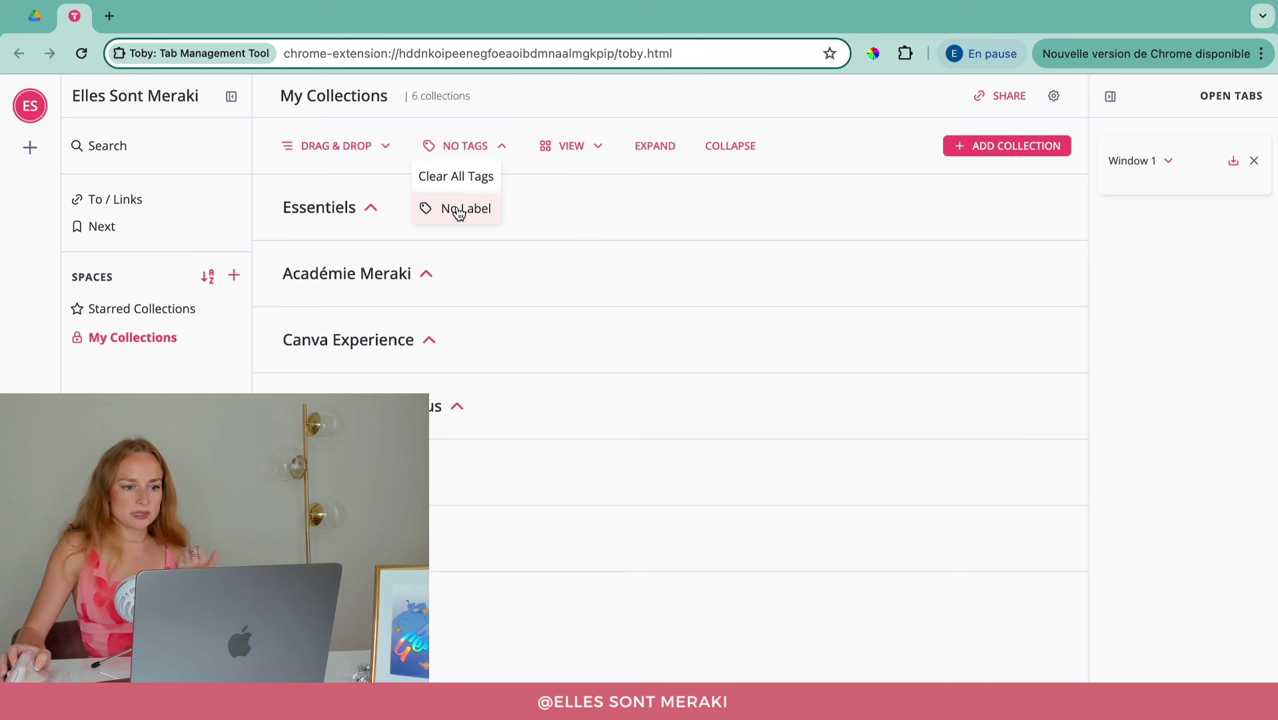
pyautogui.click(507, 560)
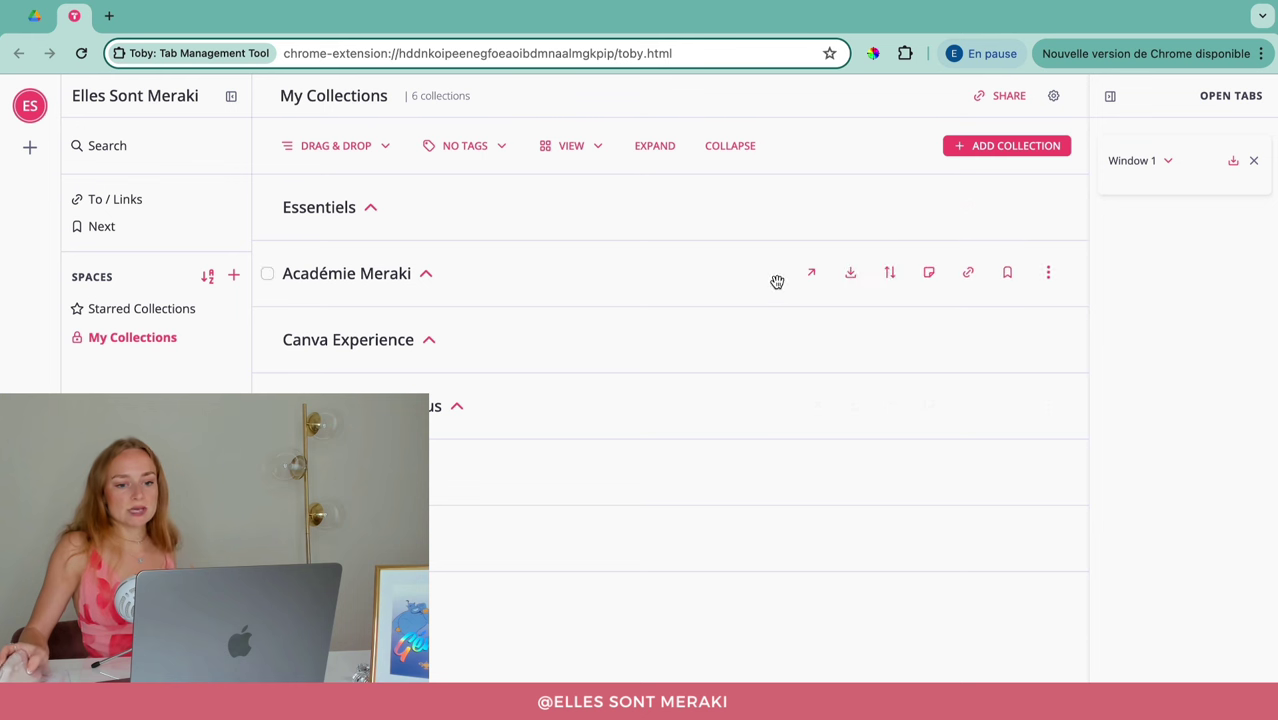
# Step: Browse the Académie Meraki options menu and review the tag filter choices again
pyautogui.click(1049, 275)
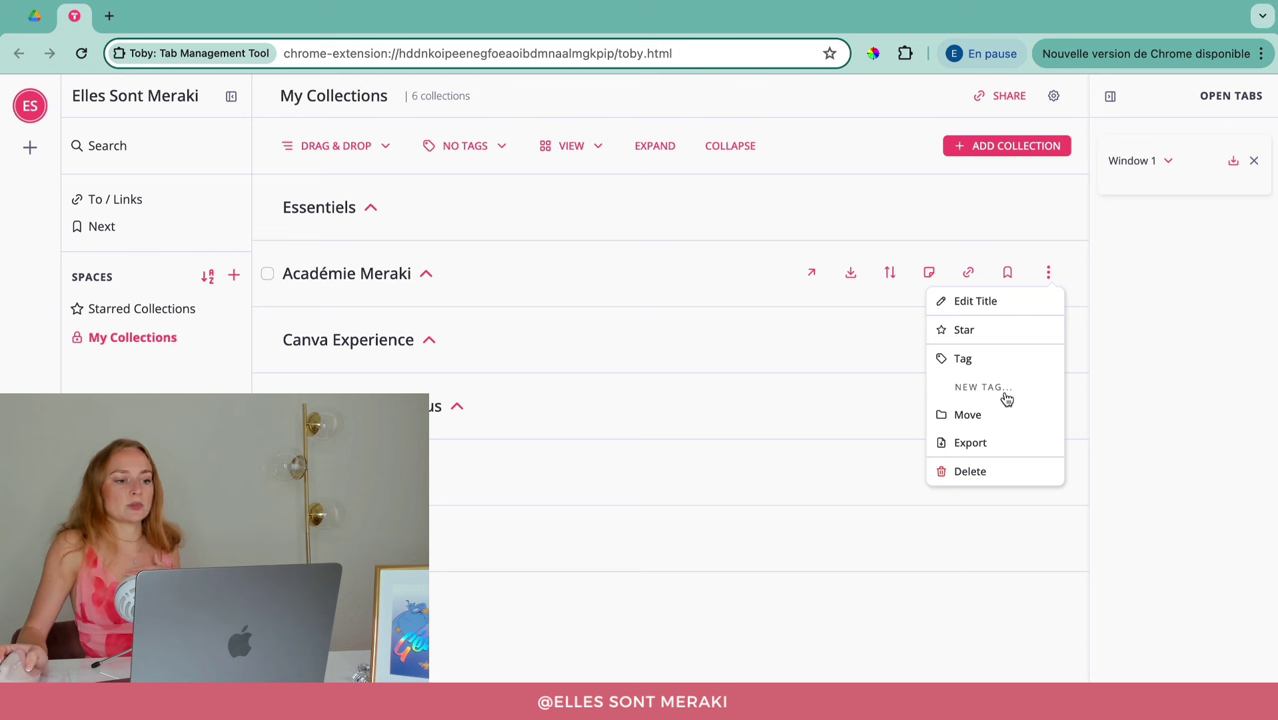
pyautogui.click(486, 642)
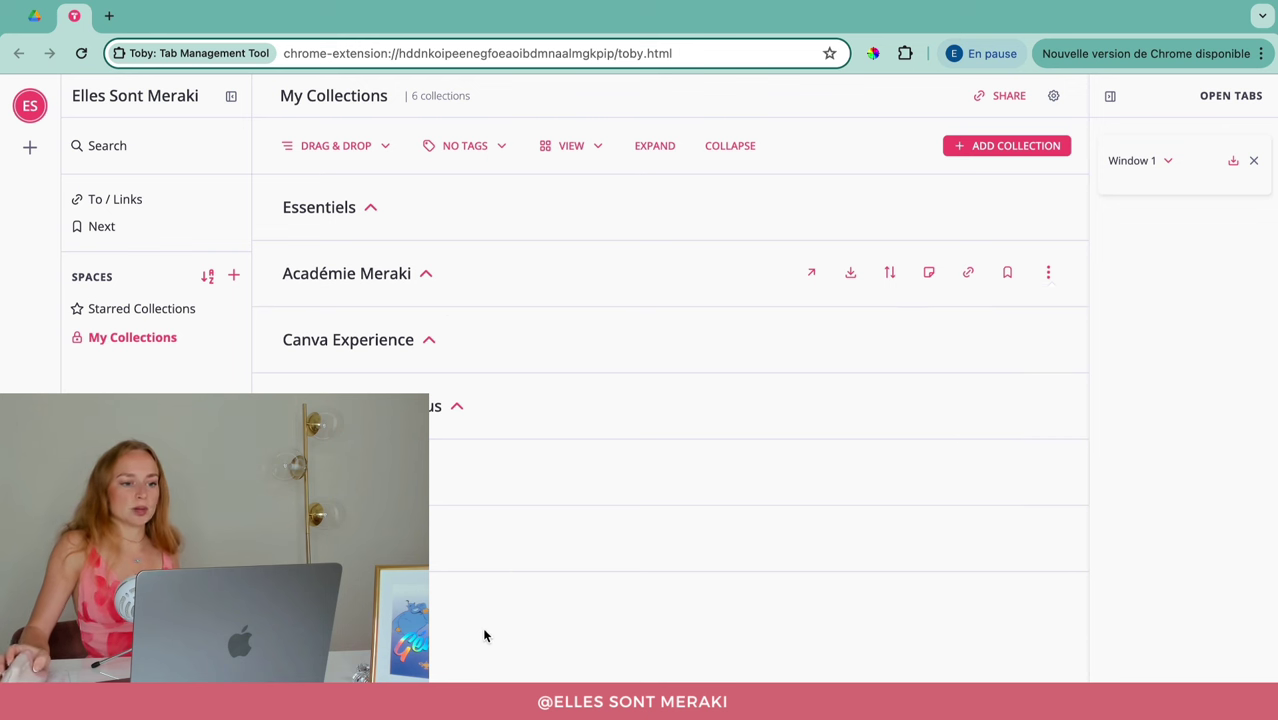
pyautogui.click(451, 148)
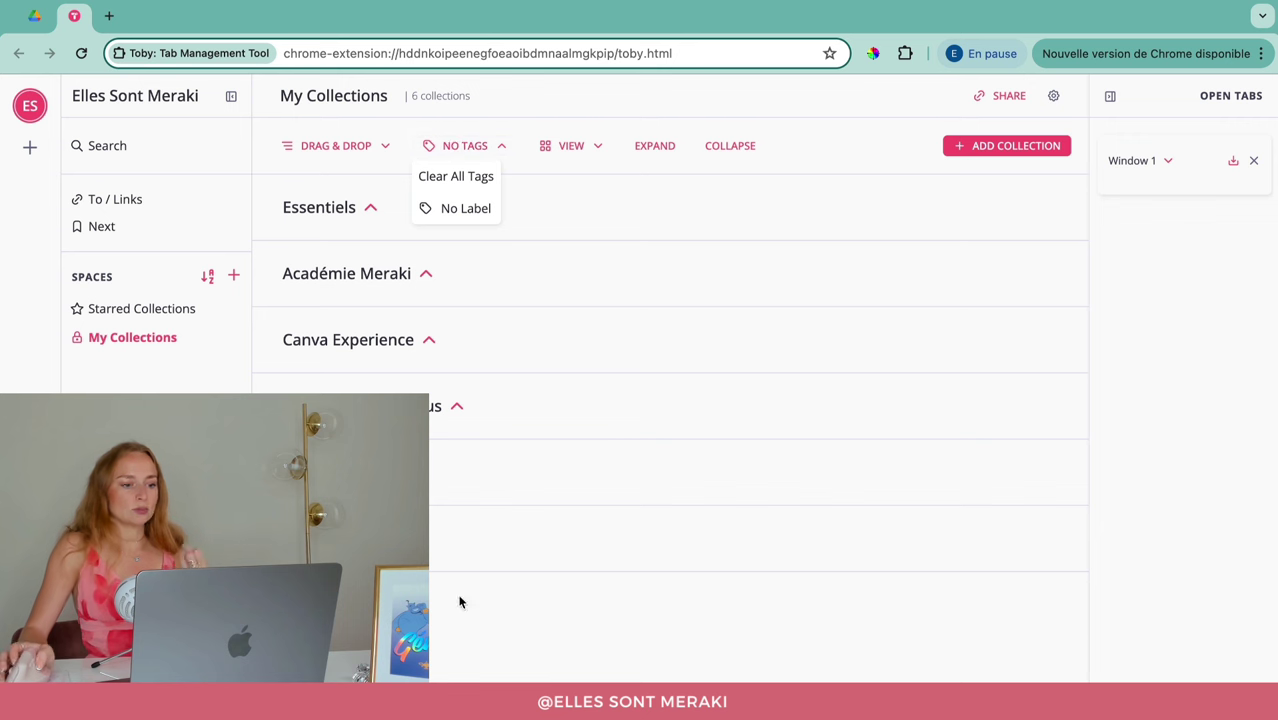
pyautogui.click(440, 632)
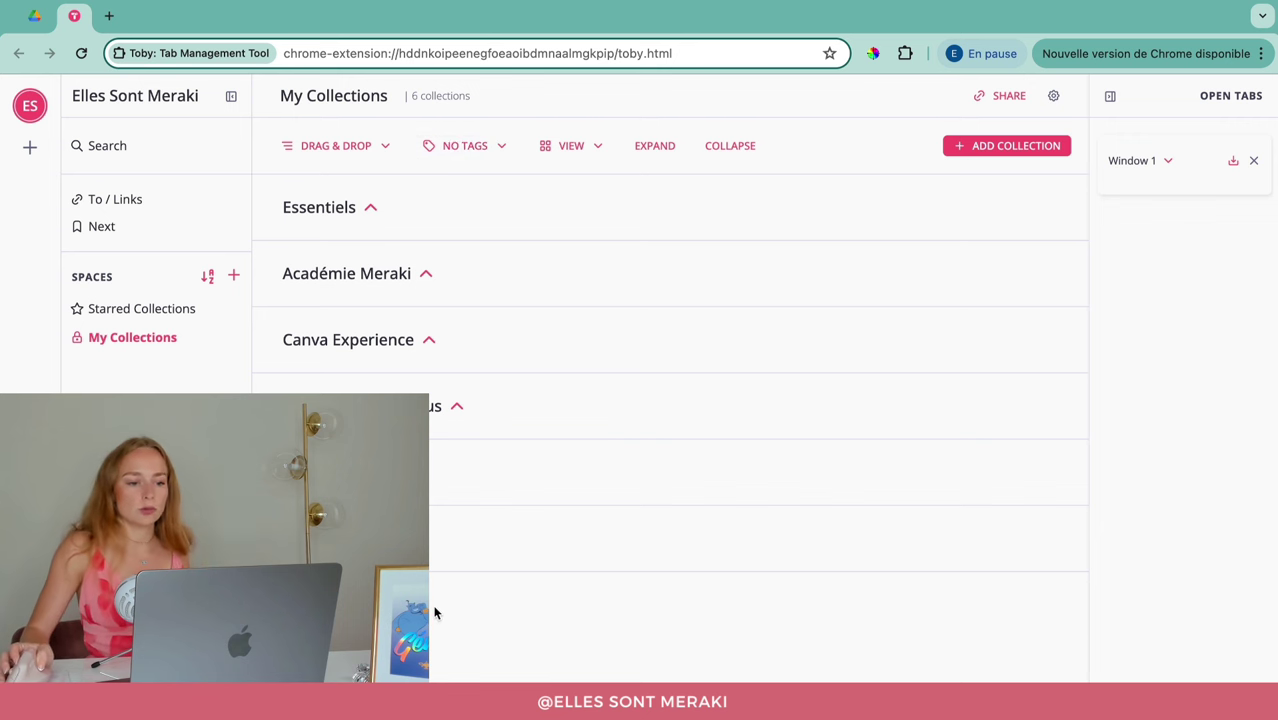
# Step: Switch the collections to the Compact view and expand Essentiels
pyautogui.click(572, 148)
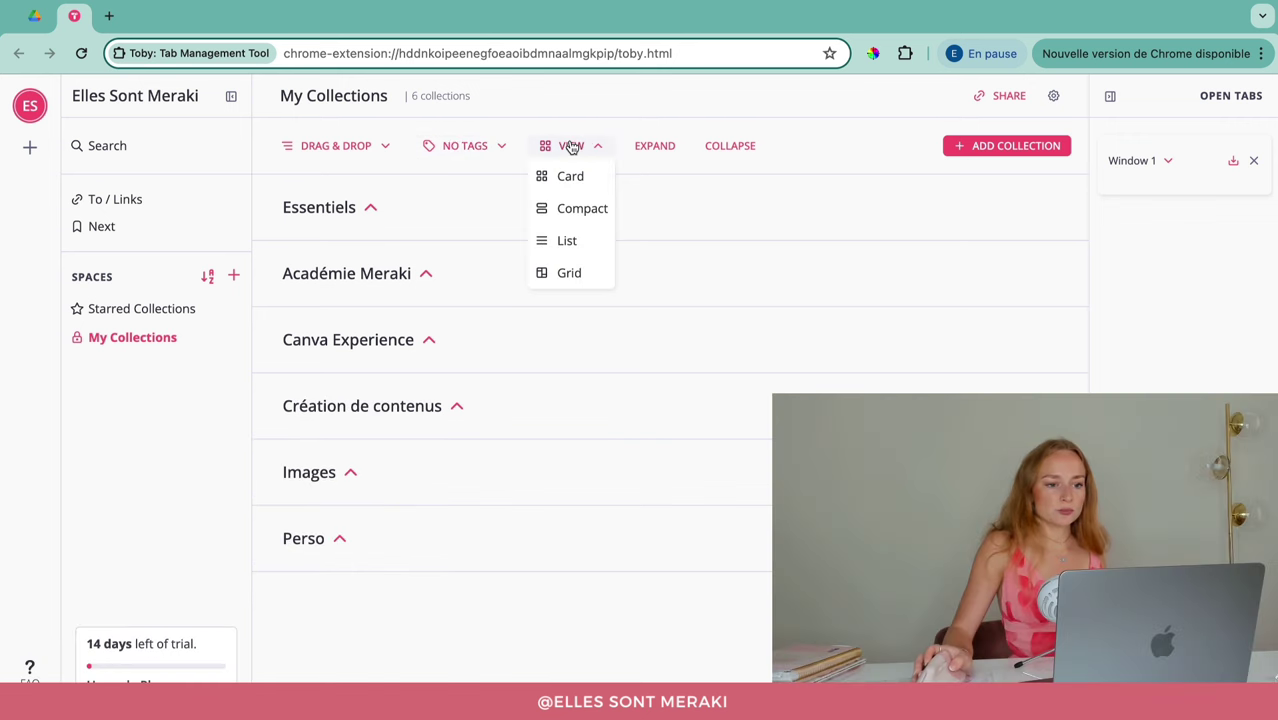
pyautogui.click(582, 178)
pyautogui.click(578, 148)
pyautogui.click(588, 206)
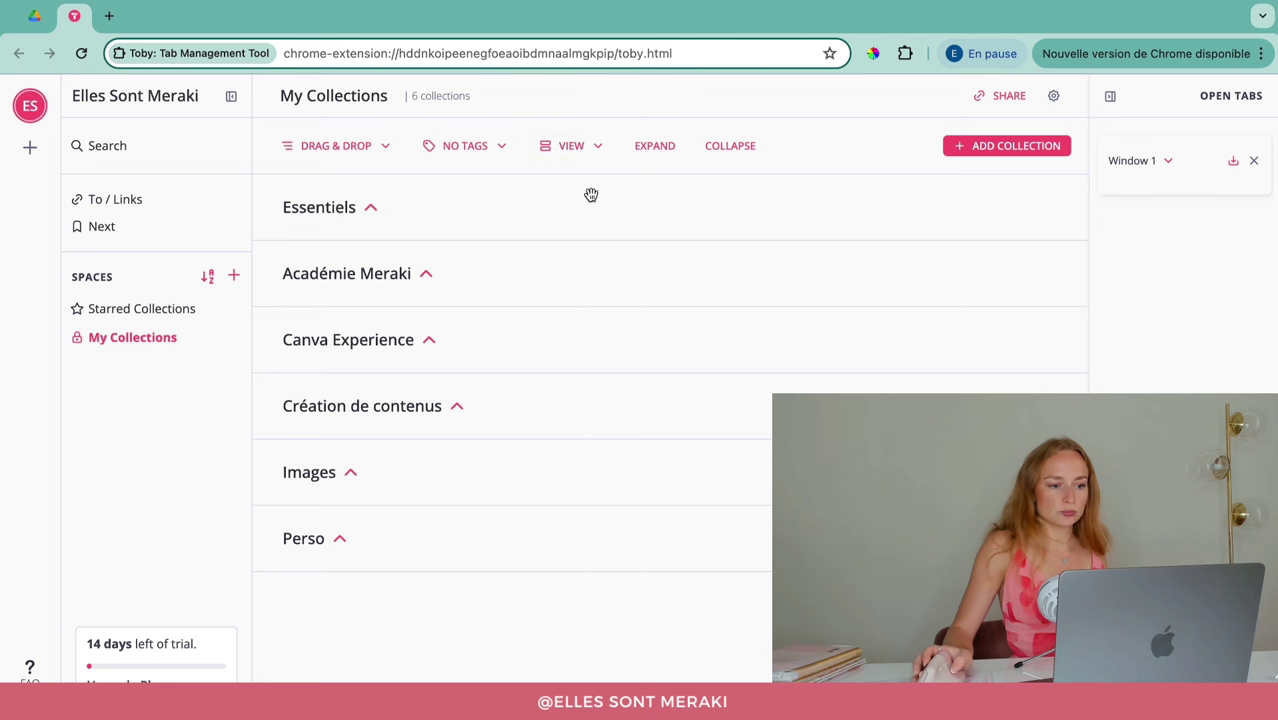
pyautogui.click(600, 147)
pyautogui.click(368, 210)
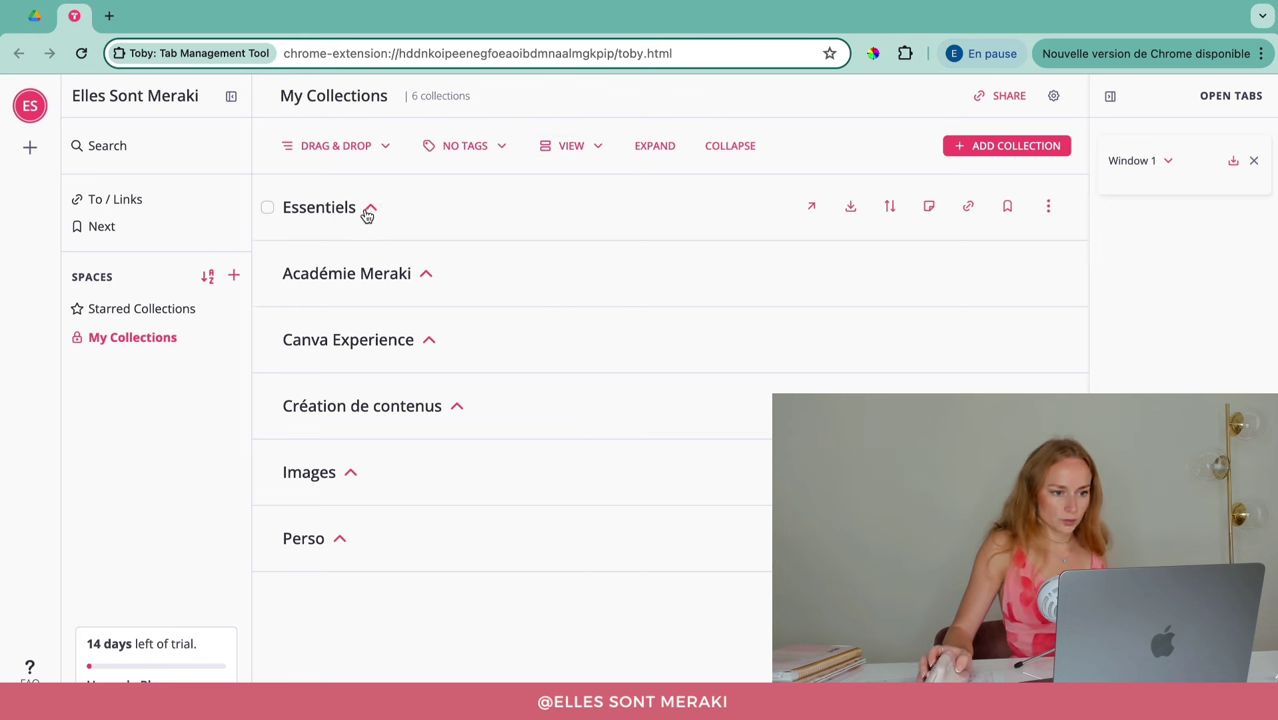
pyautogui.click(367, 211)
# Step: Try the List and Grid views, then return to Compact
pyautogui.click(590, 146)
pyautogui.click(594, 231)
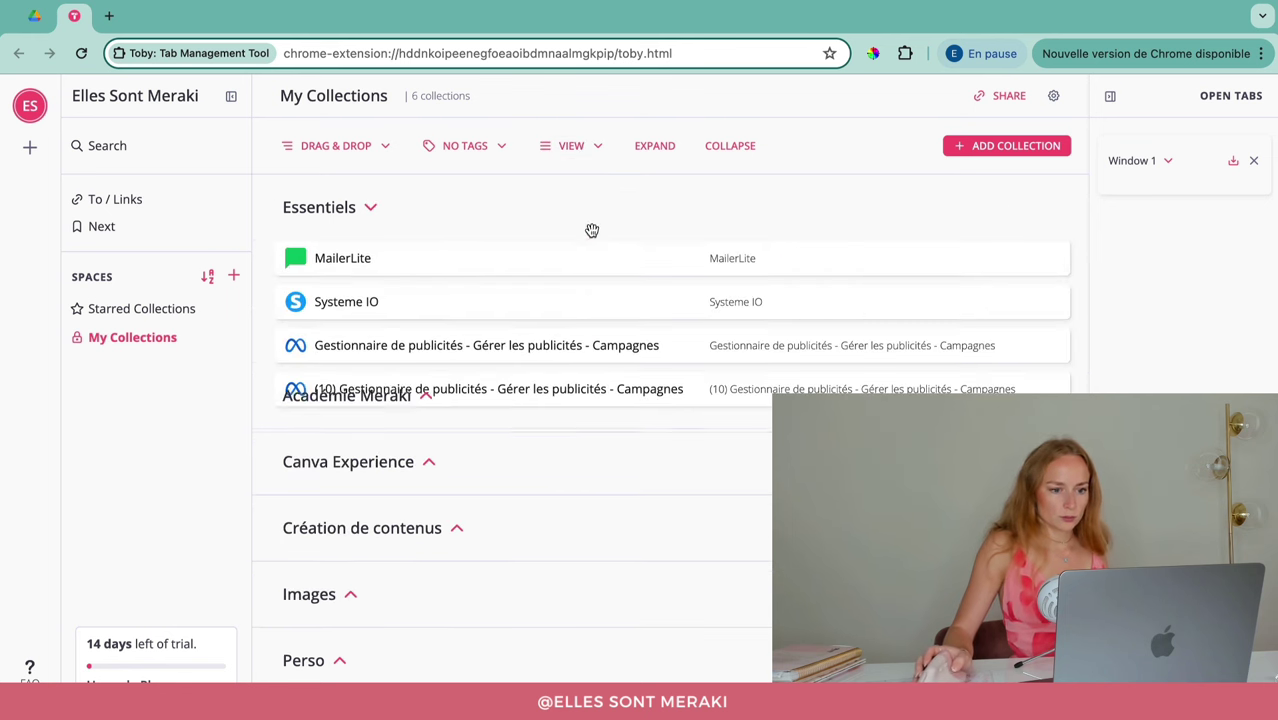
pyautogui.click(576, 148)
pyautogui.click(567, 272)
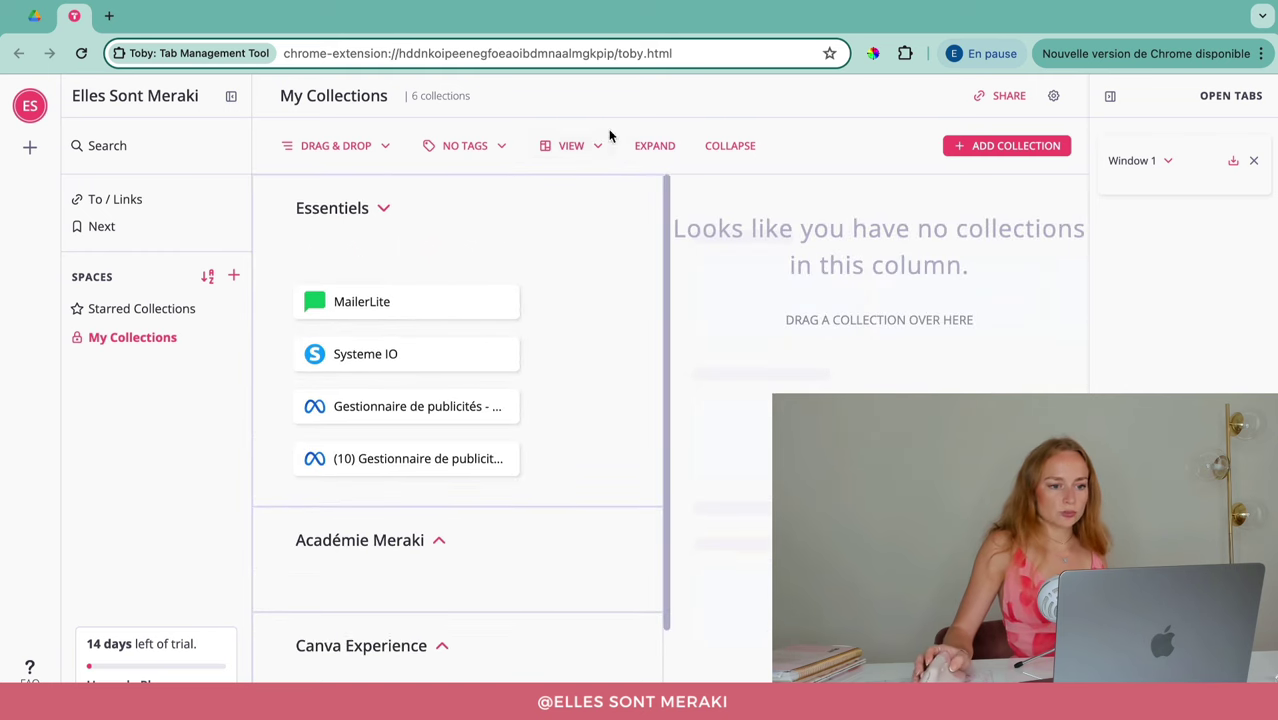
pyautogui.click(571, 145)
pyautogui.click(592, 207)
# Step: Try the Card view, settle on Compact, and collapse Essentiels
pyautogui.click(574, 146)
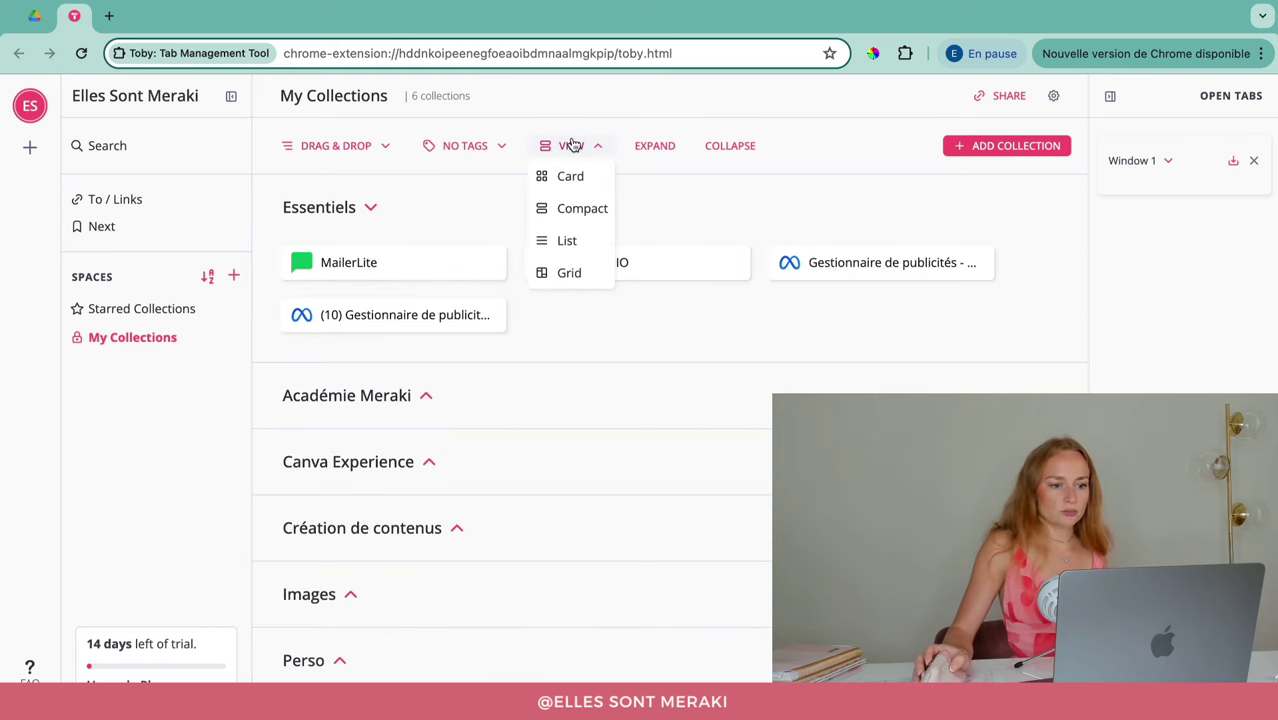
pyautogui.click(566, 175)
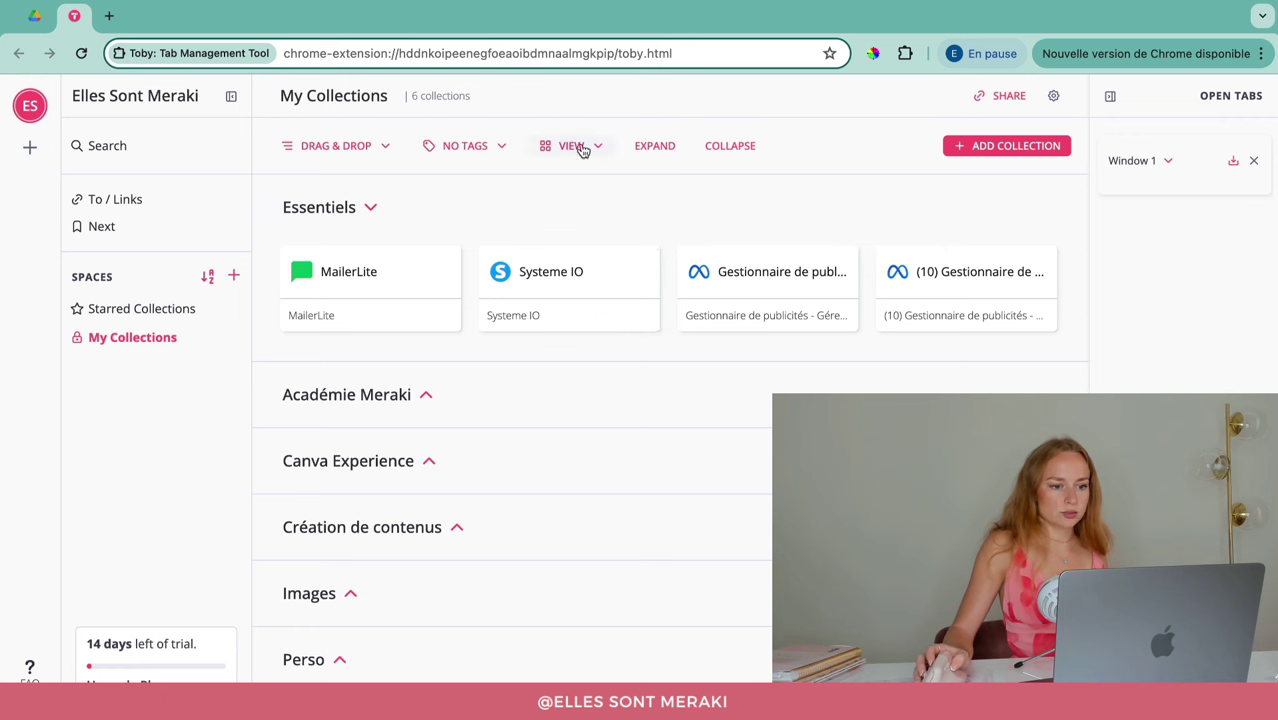
pyautogui.click(580, 147)
pyautogui.click(590, 208)
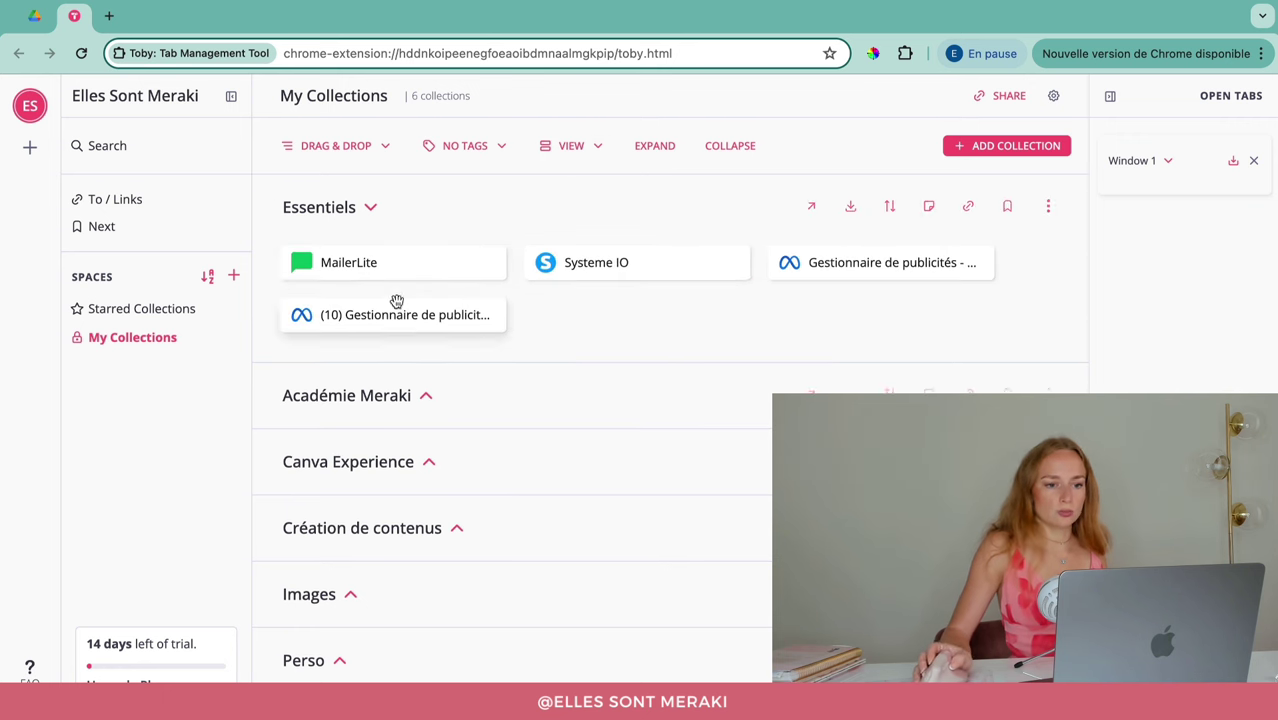
pyautogui.click(368, 206)
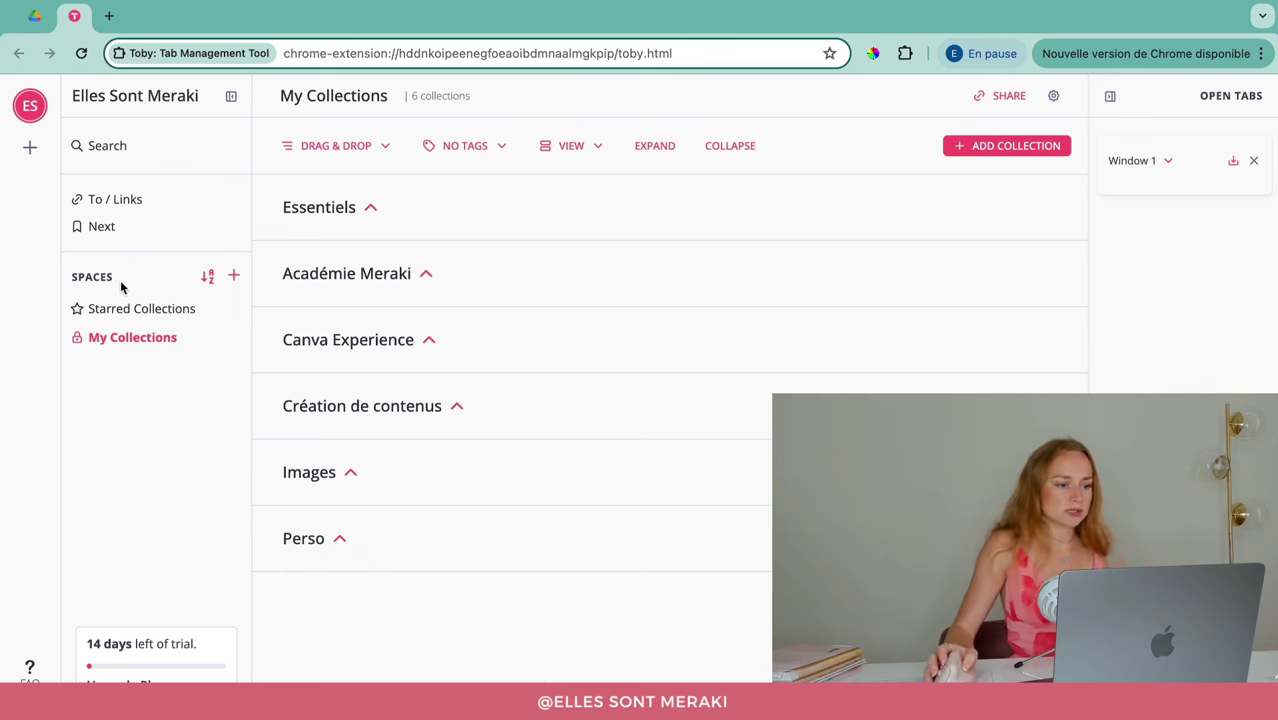
# Step: Start creating a new space, cancel it, then go to the To / Links page
pyautogui.click(235, 282)
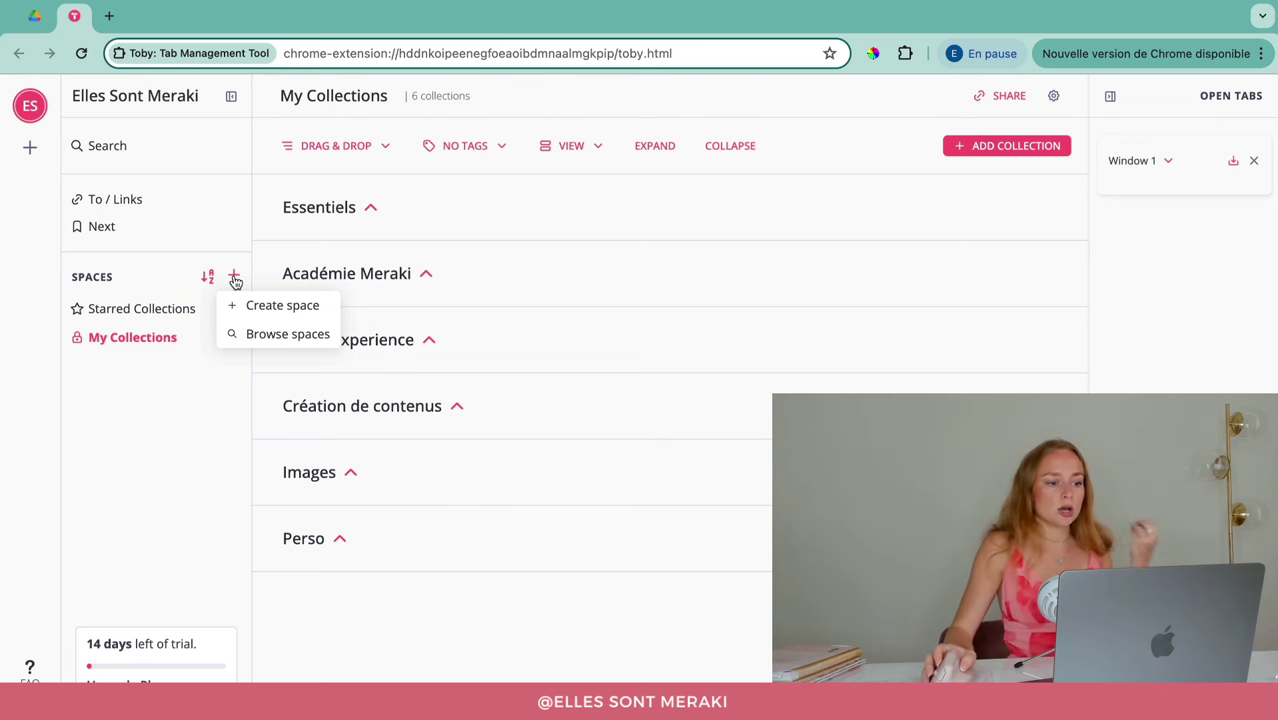
pyautogui.click(254, 309)
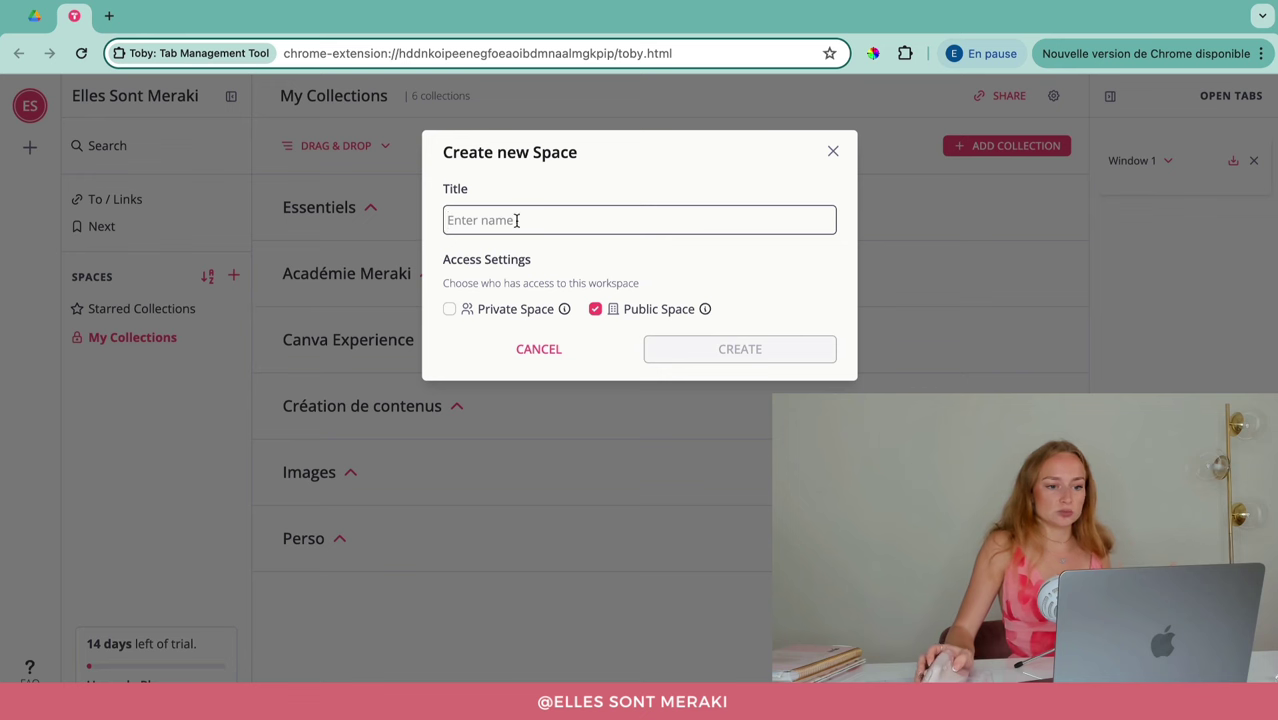
pyautogui.click(833, 152)
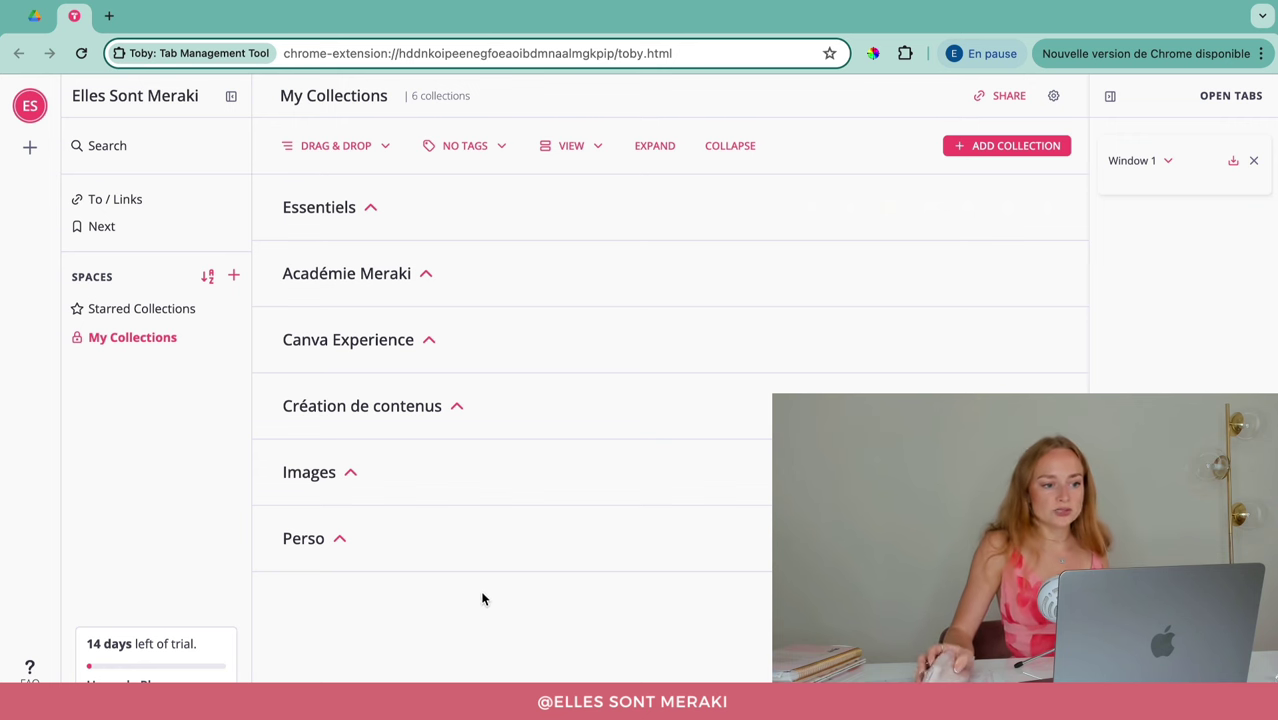
pyautogui.click(113, 199)
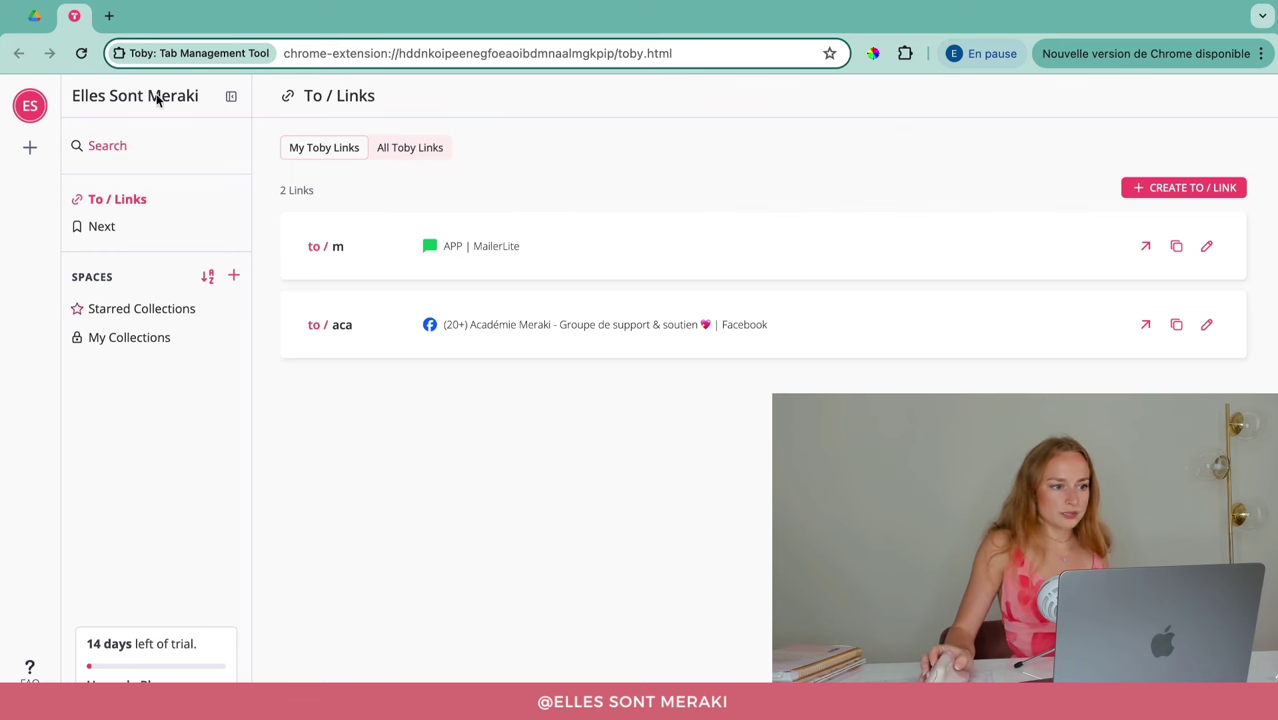
# Step: In a new tab, enter the to/aca short link to reach the Académie Meraki Facebook group
pyautogui.click(109, 15)
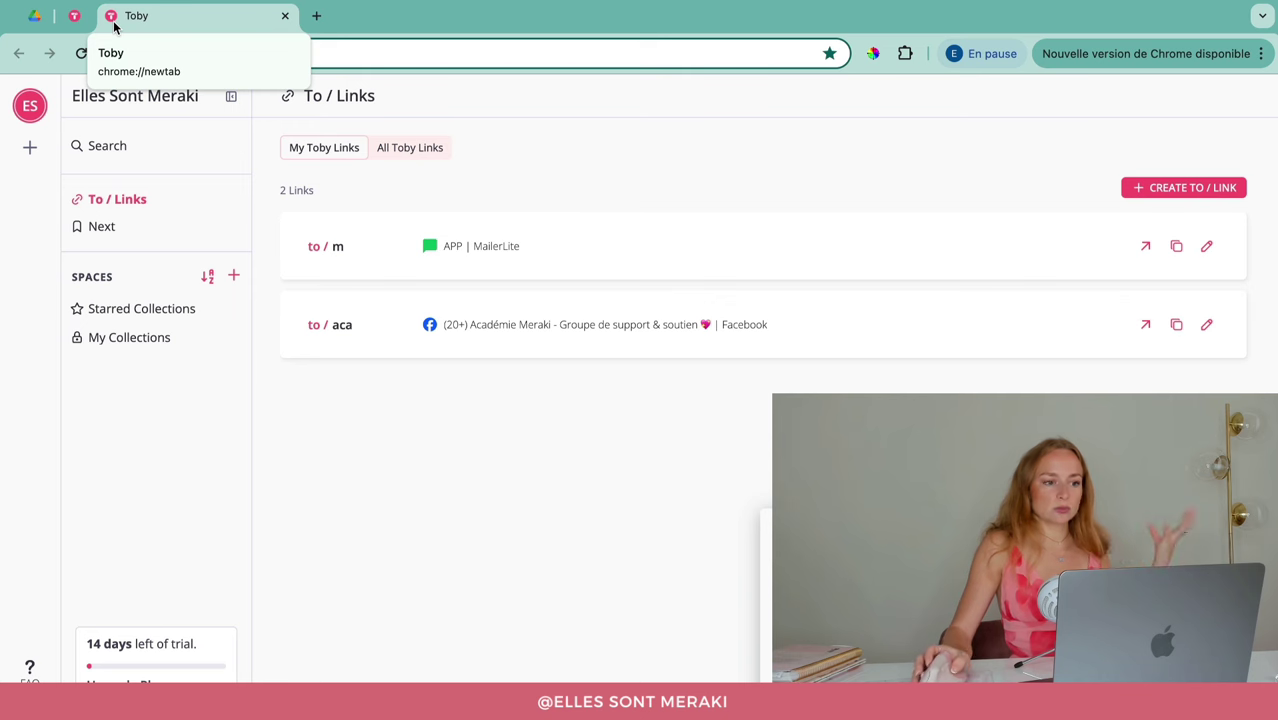
pyautogui.click(316, 16)
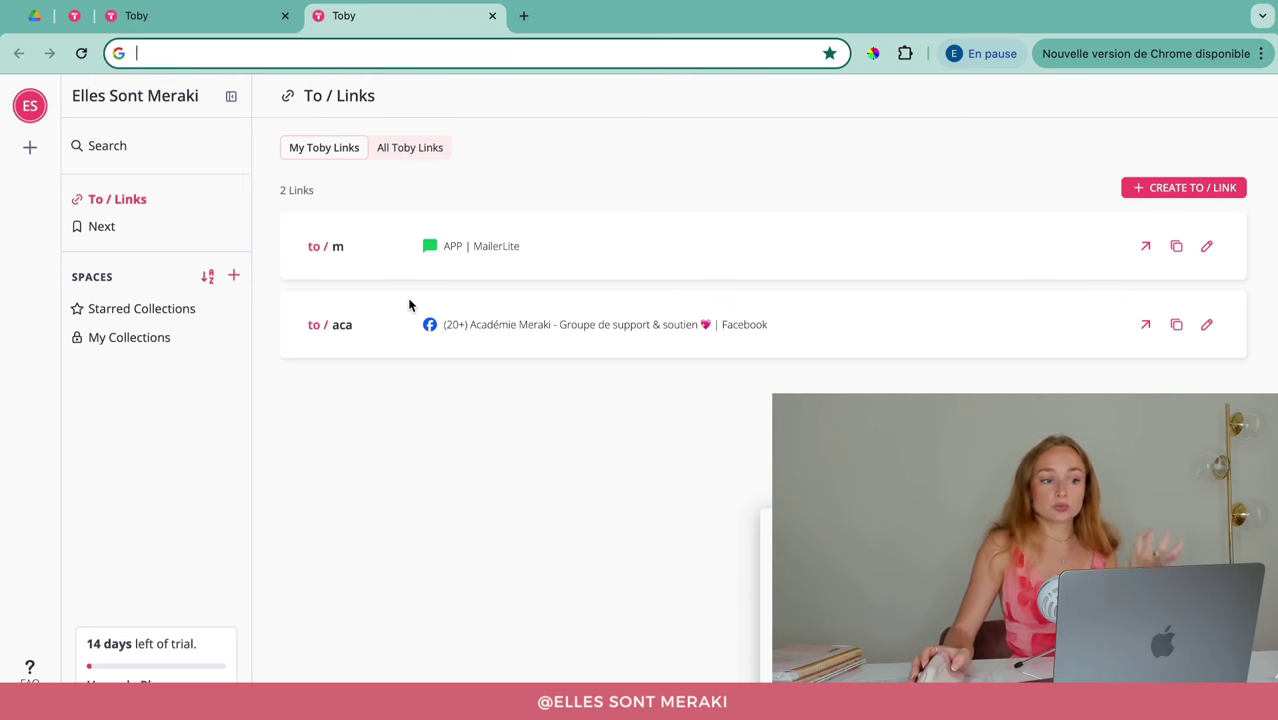
pyautogui.write('/to')
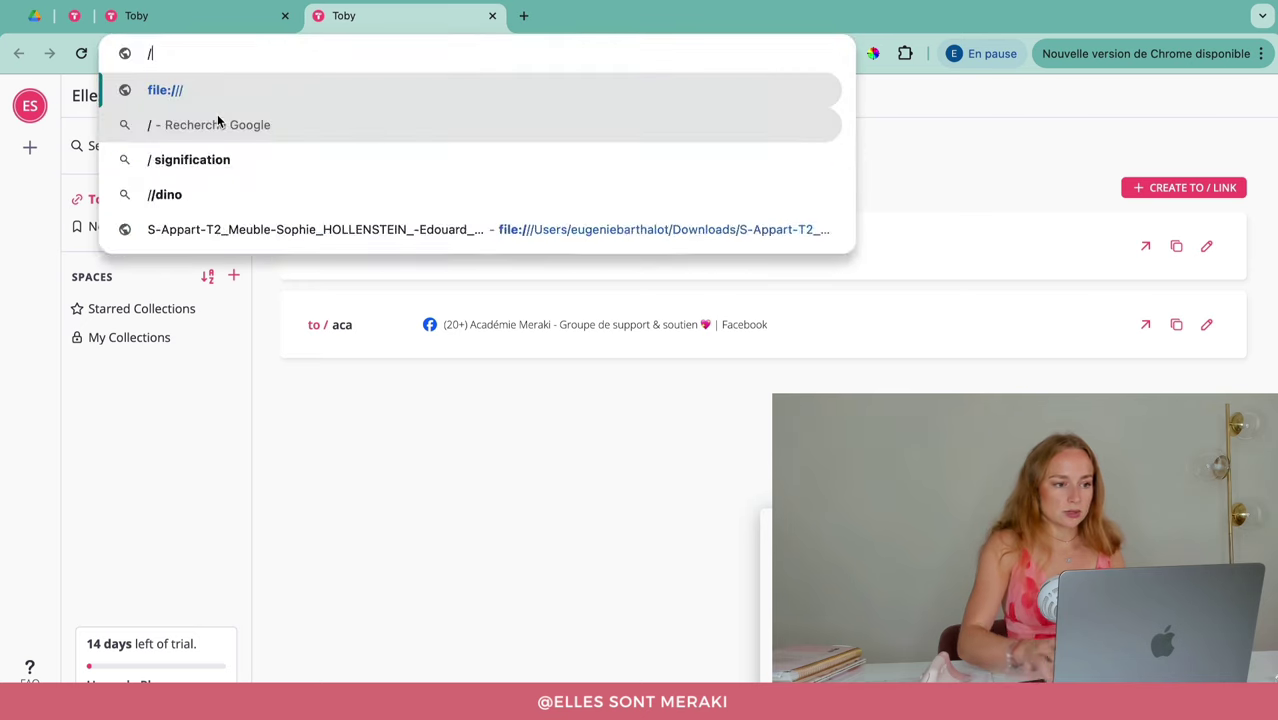
pyautogui.press('BackSpace')
pyautogui.press('BackSpace')
pyautogui.press('BackSpace')
pyautogui.write('to')
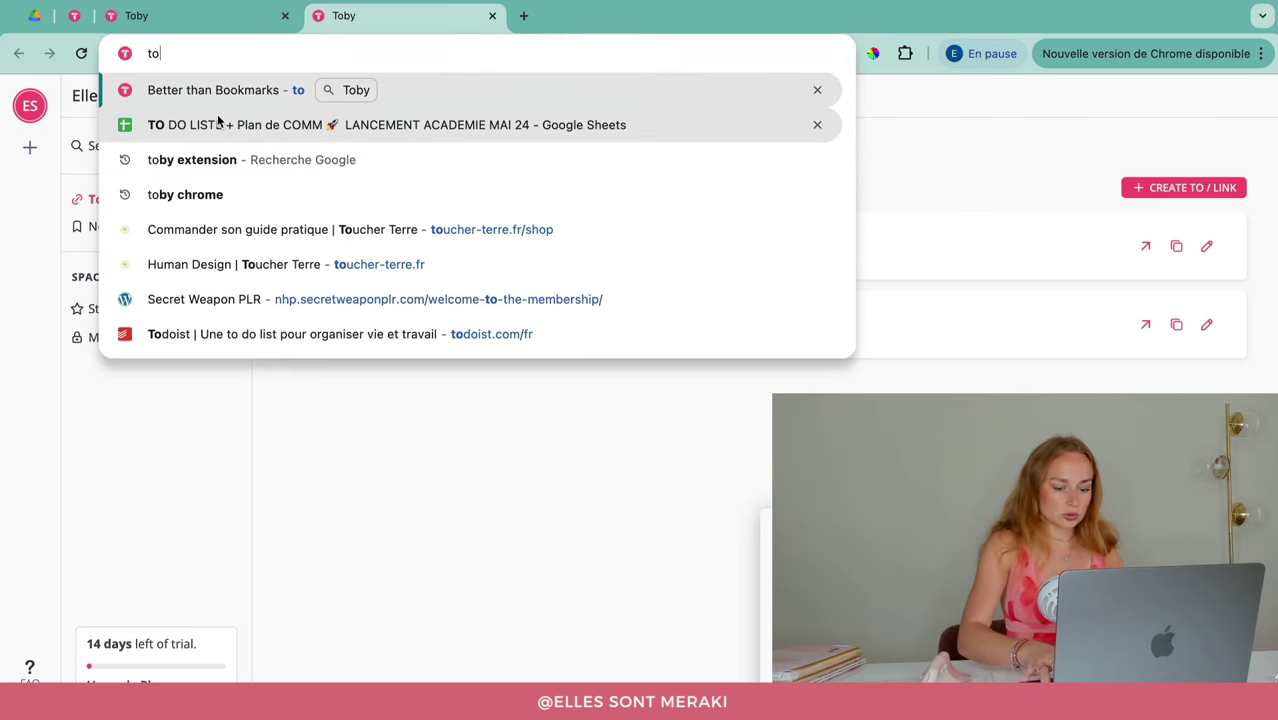
pyautogui.write('/aca')
pyautogui.press('Return')
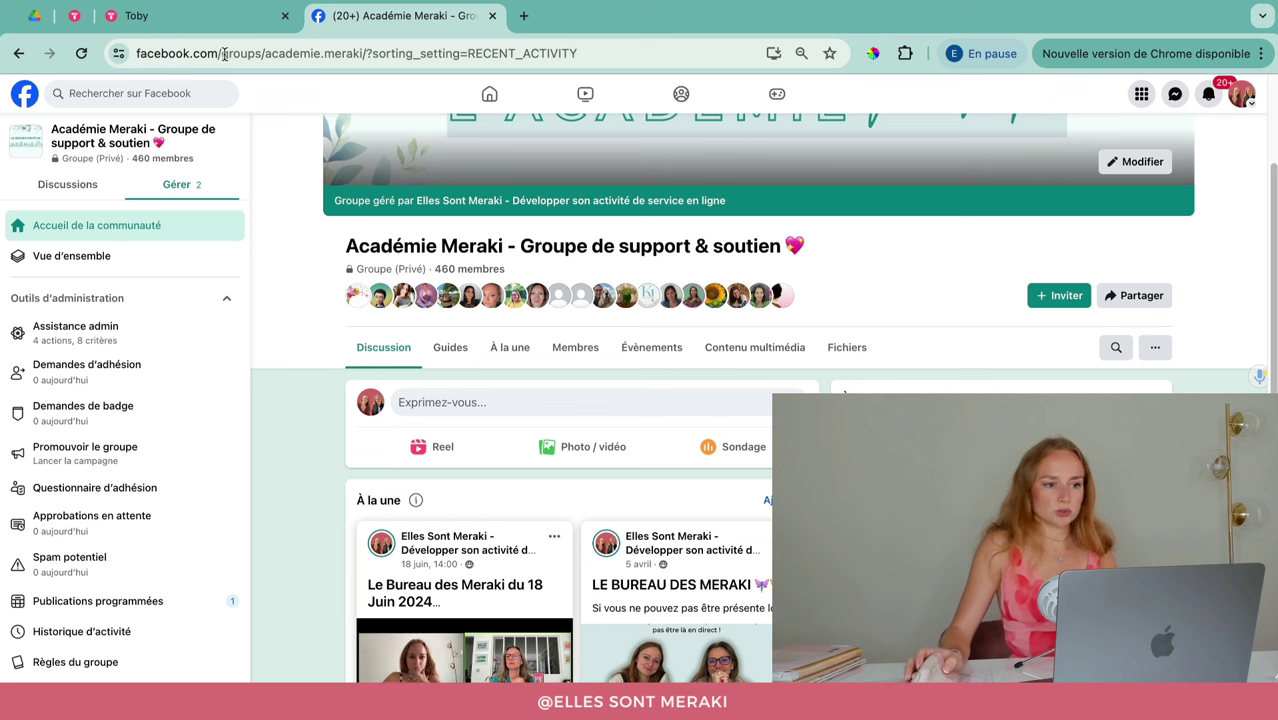
# Step: Enter the unknown to/sio short link, get 'Link not found', and close that tab
pyautogui.click(224, 54)
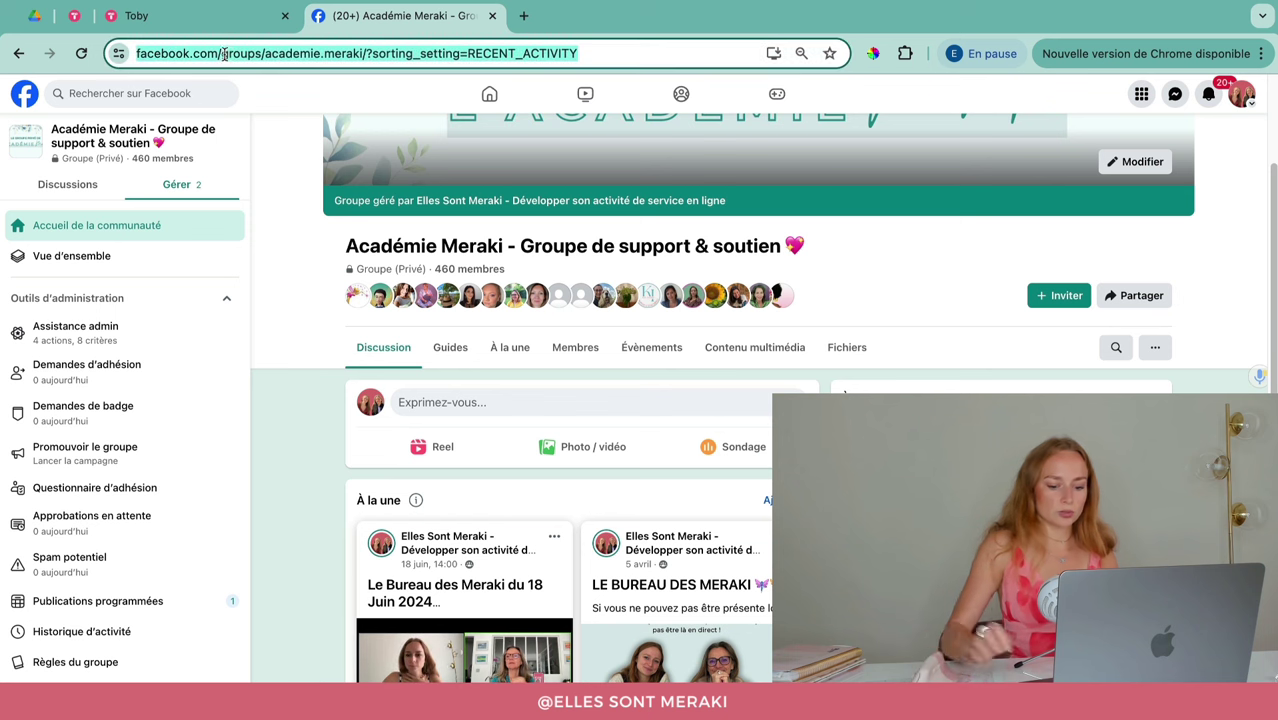
pyautogui.write('/tos')
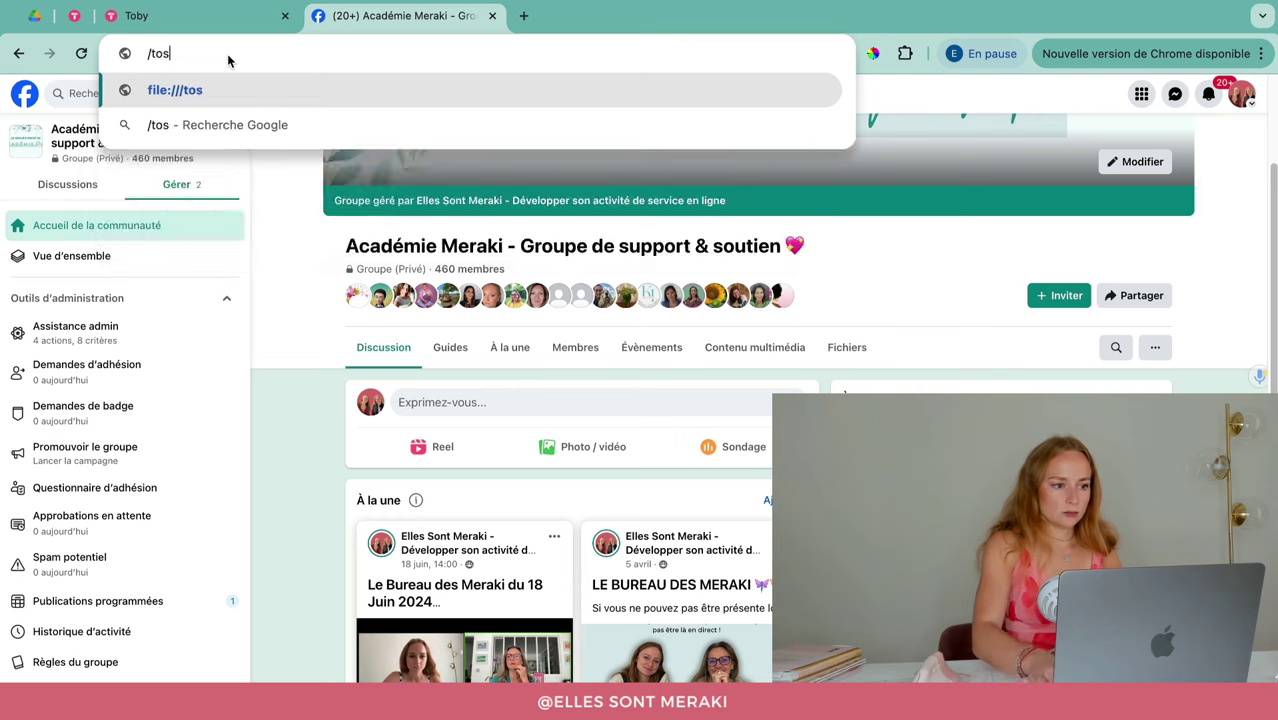
pyautogui.press('BackSpace')
pyautogui.press('BackSpace')
pyautogui.press('BackSpace')
pyautogui.press('BackSpace')
pyautogui.write('to/sio')
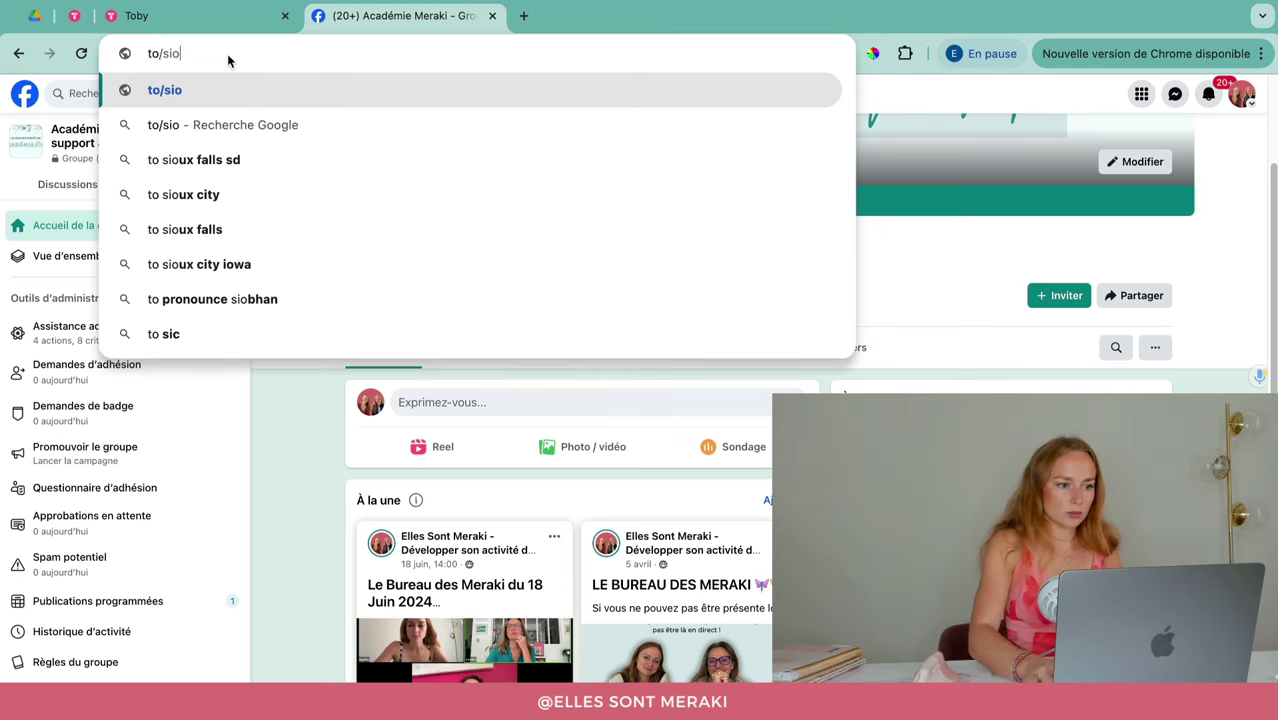
pyautogui.press('Return')
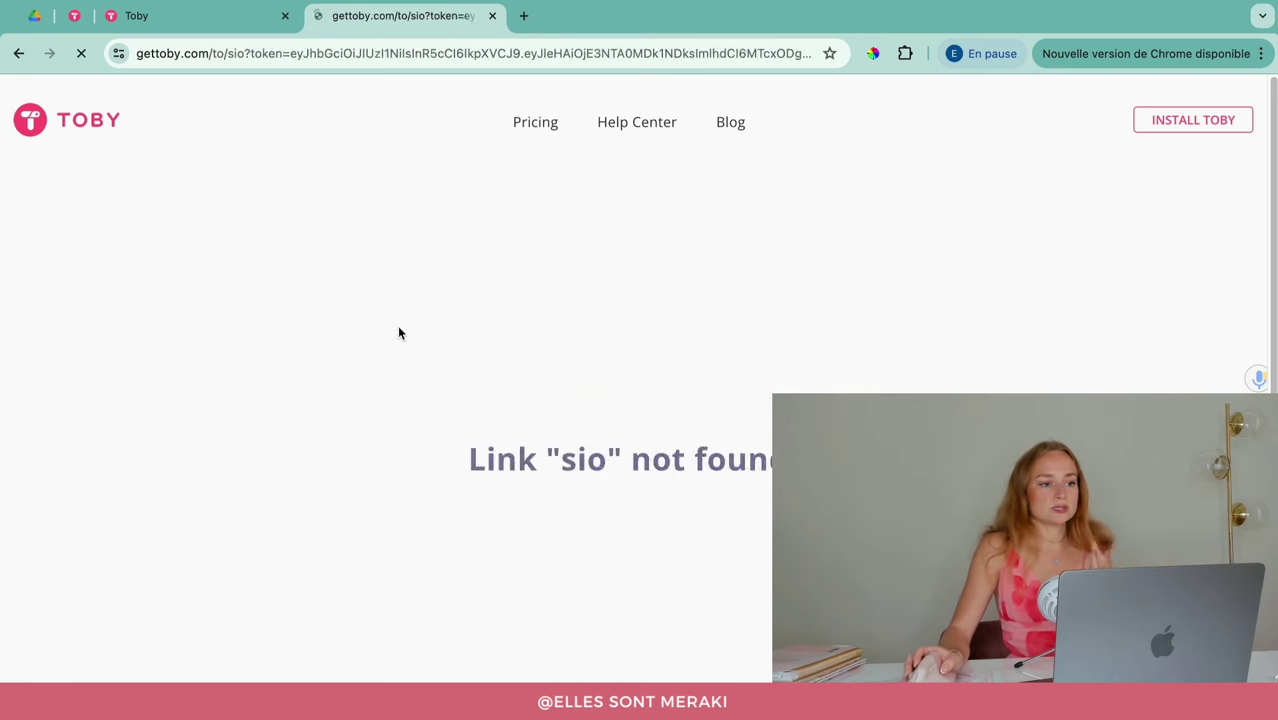
pyautogui.click(491, 16)
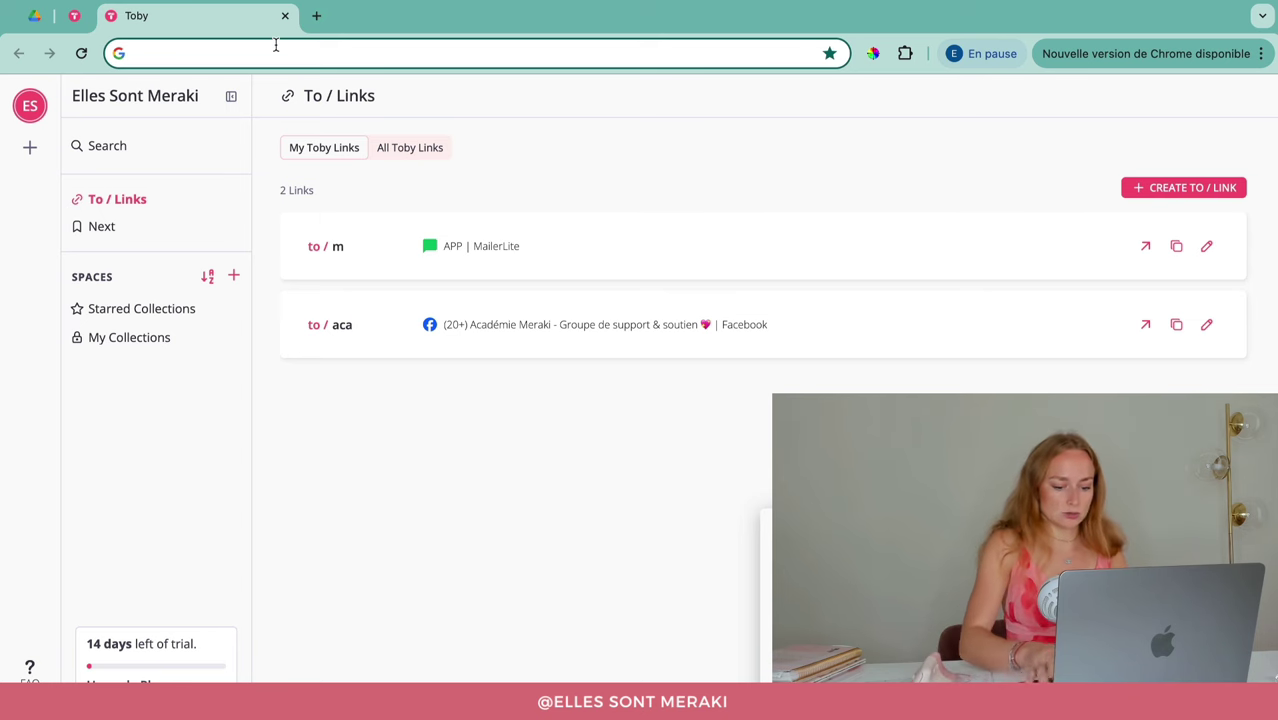
# Step: Open to/m to reach MailerLite, close it, then type 'mail' in a new tab
pyautogui.write('to/m')
pyautogui.press('Return')
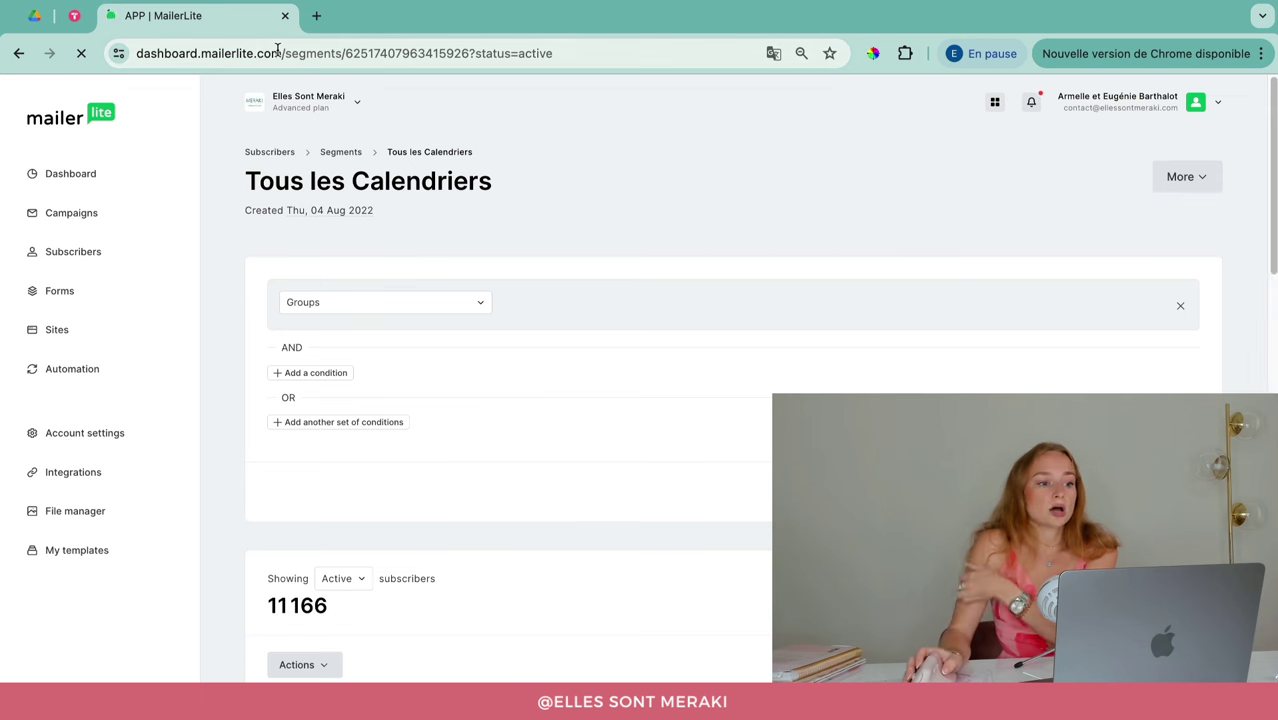
pyautogui.click(285, 16)
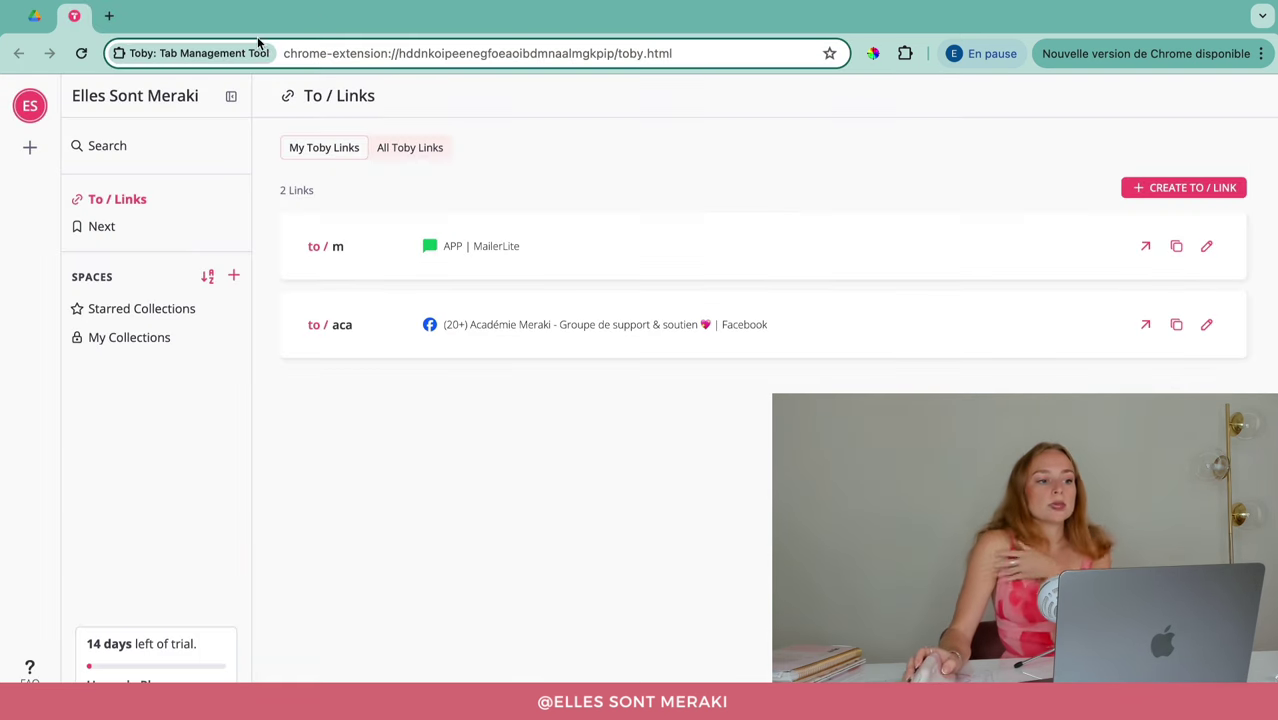
pyautogui.click(114, 16)
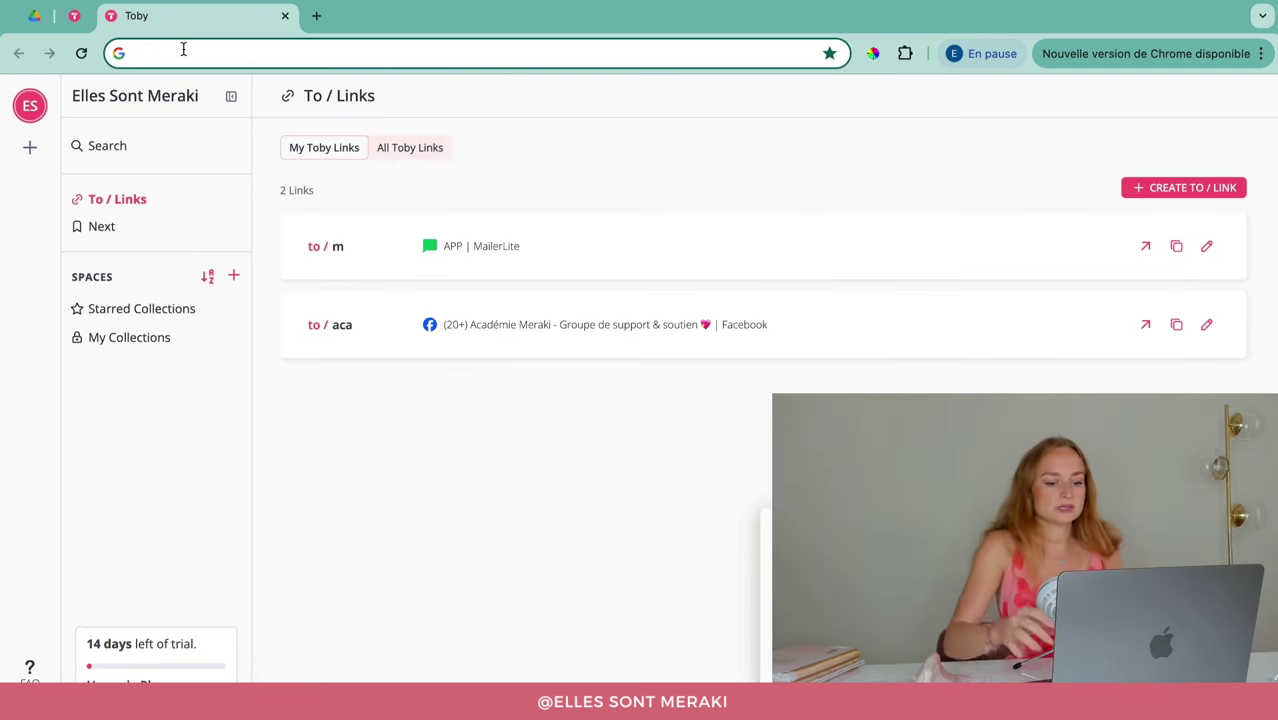
pyautogui.write('mail')
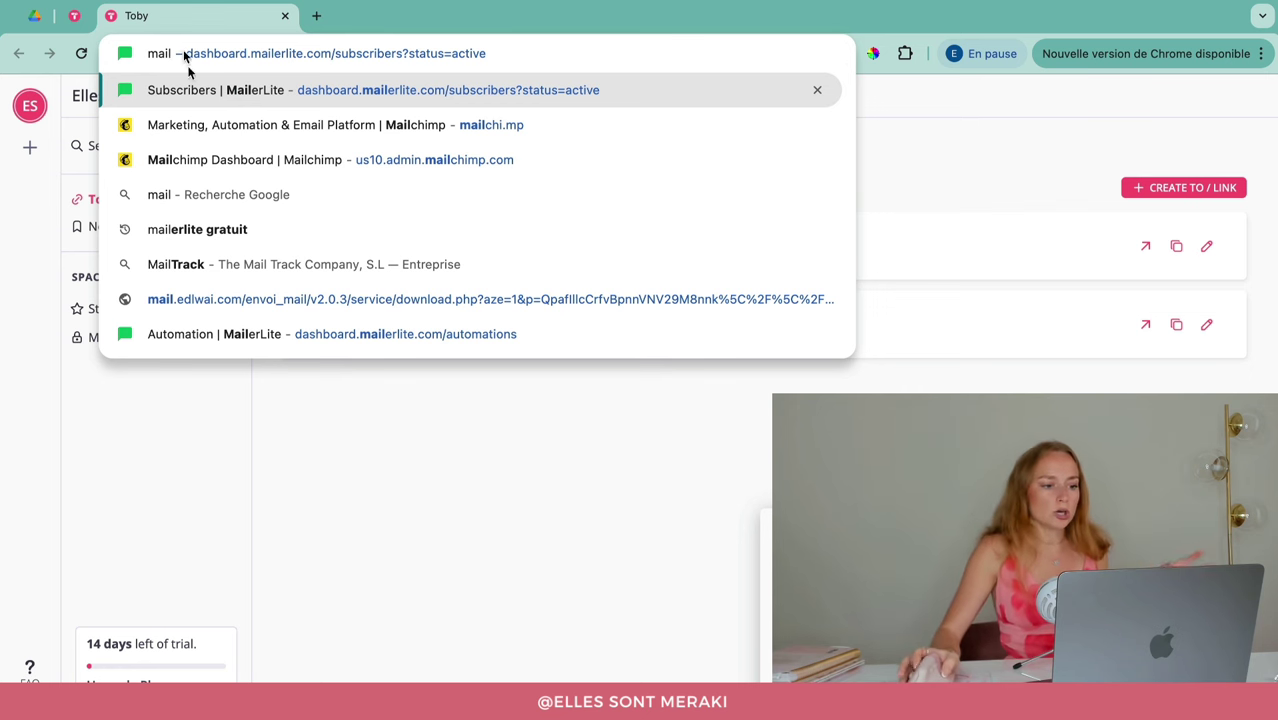
pyautogui.click(584, 450)
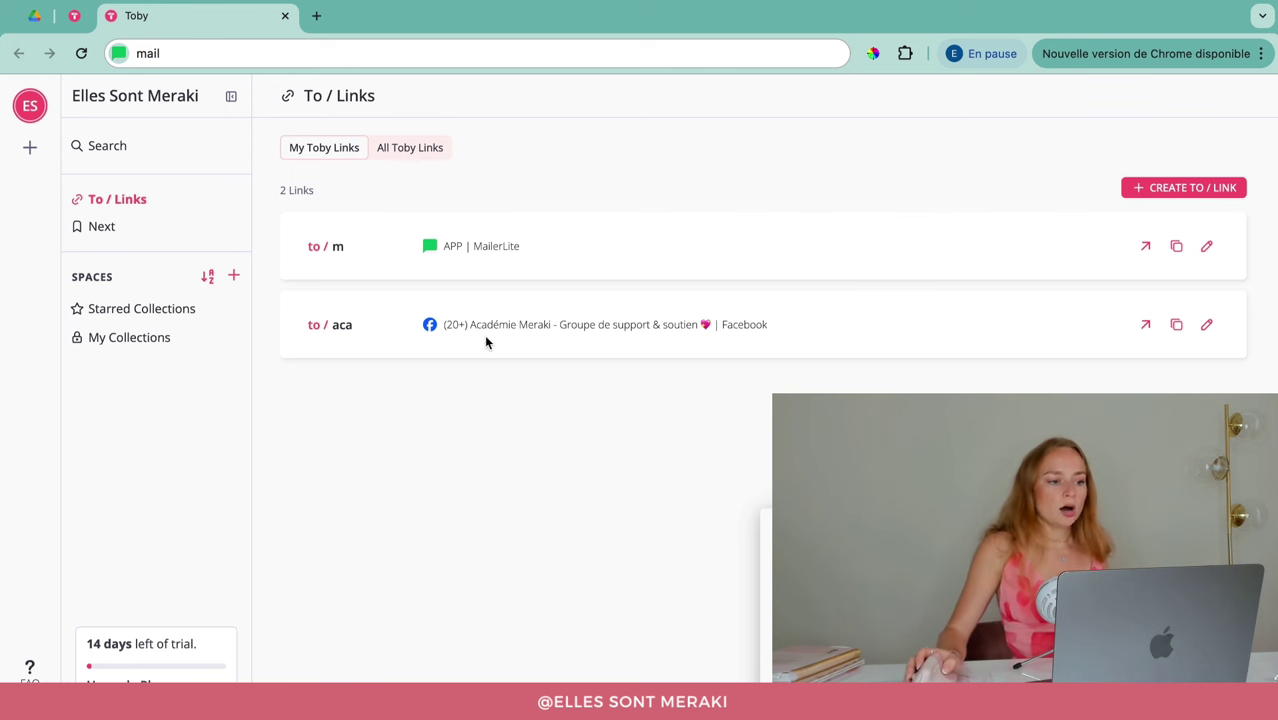
# Step: Search for 'canva' through the tabs, collections, spaces, open tabs and to/links filters, then return to My Collections
pyautogui.click(107, 146)
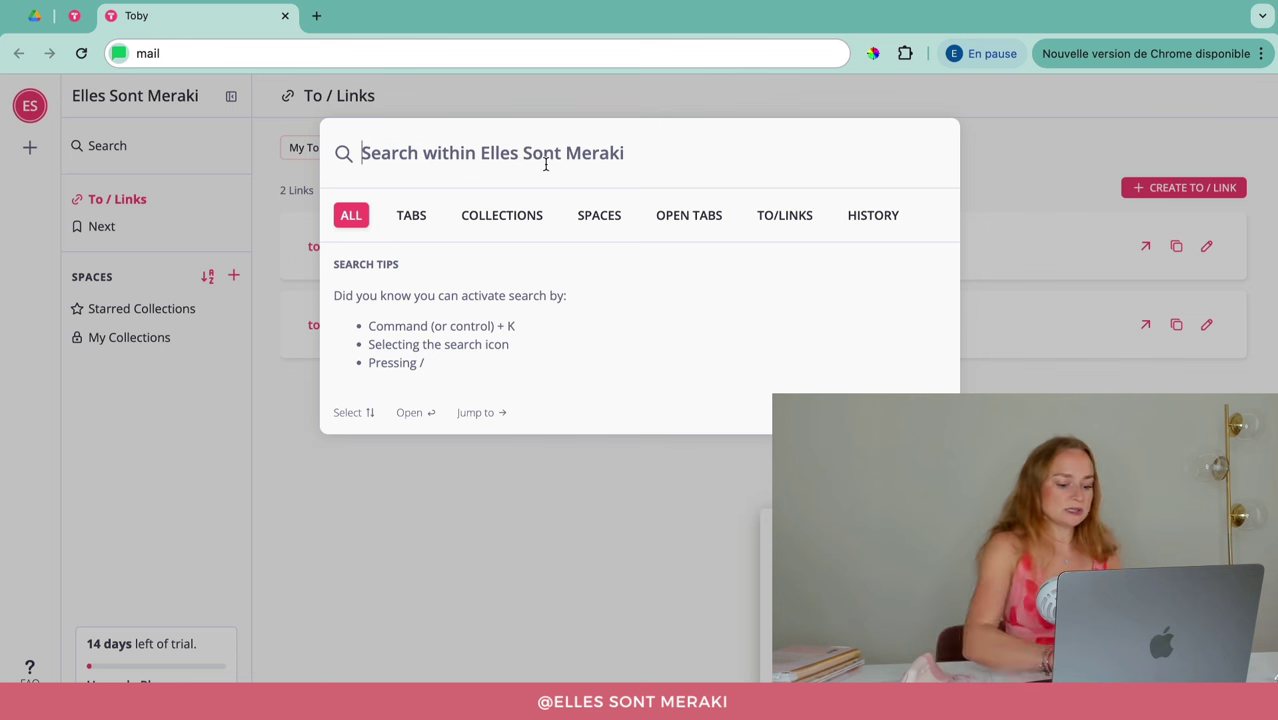
pyautogui.write('canva')
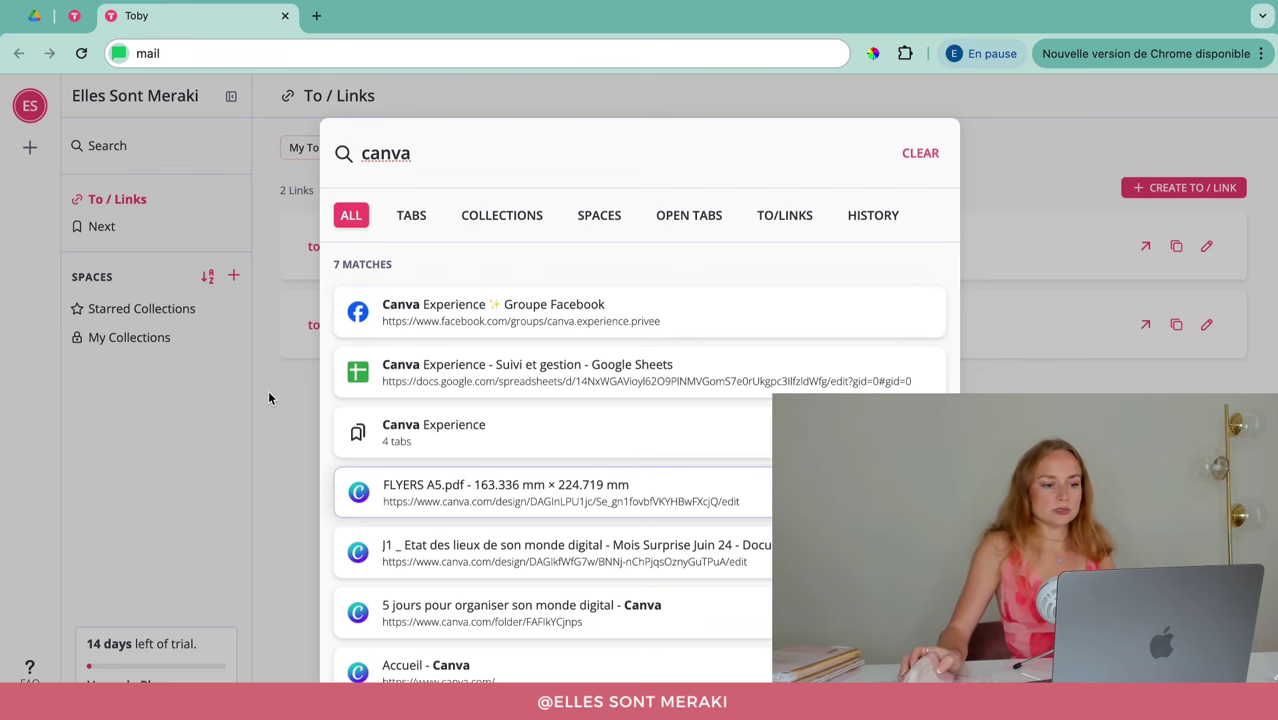
pyautogui.click(459, 222)
pyautogui.click(426, 224)
pyautogui.click(575, 219)
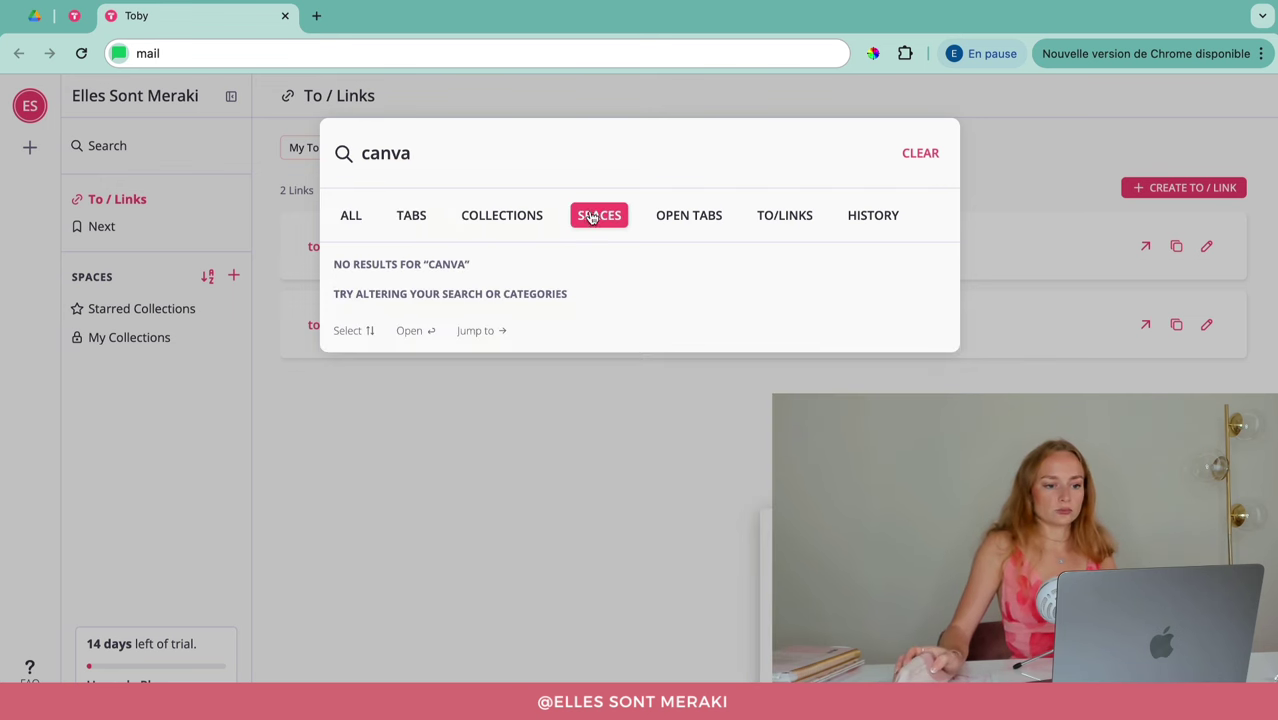
pyautogui.click(711, 221)
pyautogui.click(815, 217)
pyautogui.press('Escape')
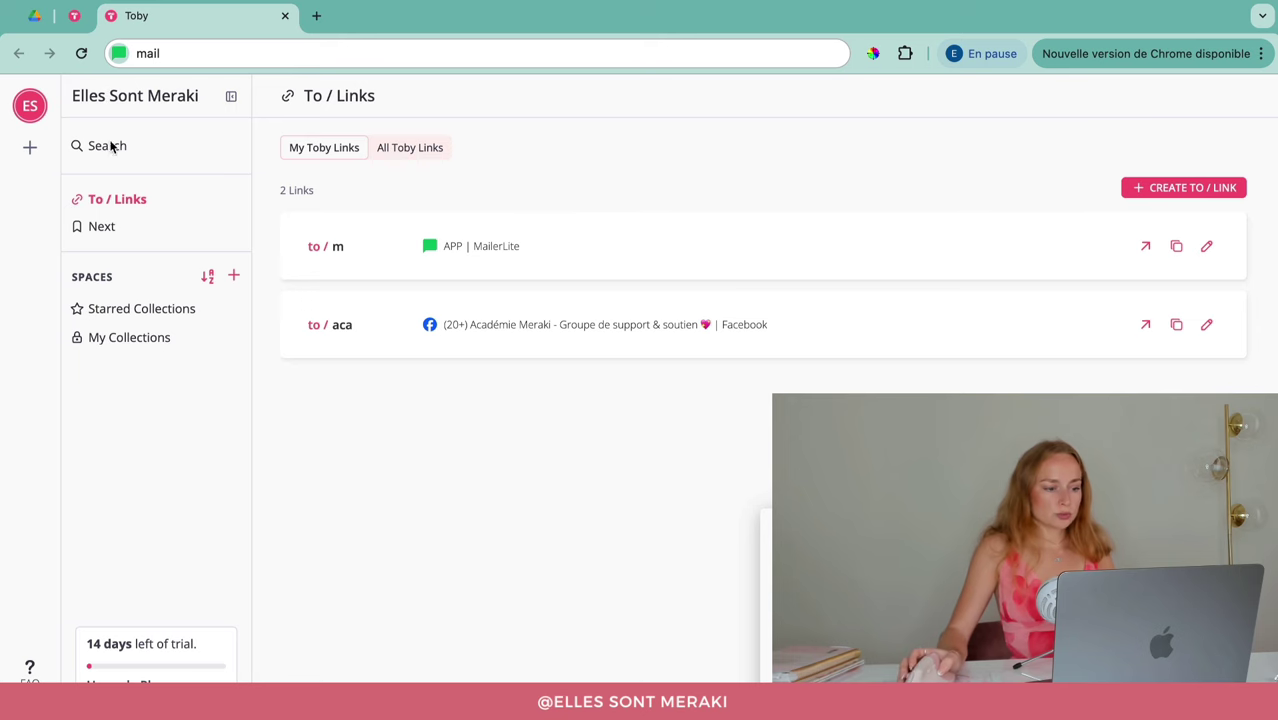
pyautogui.click(114, 340)
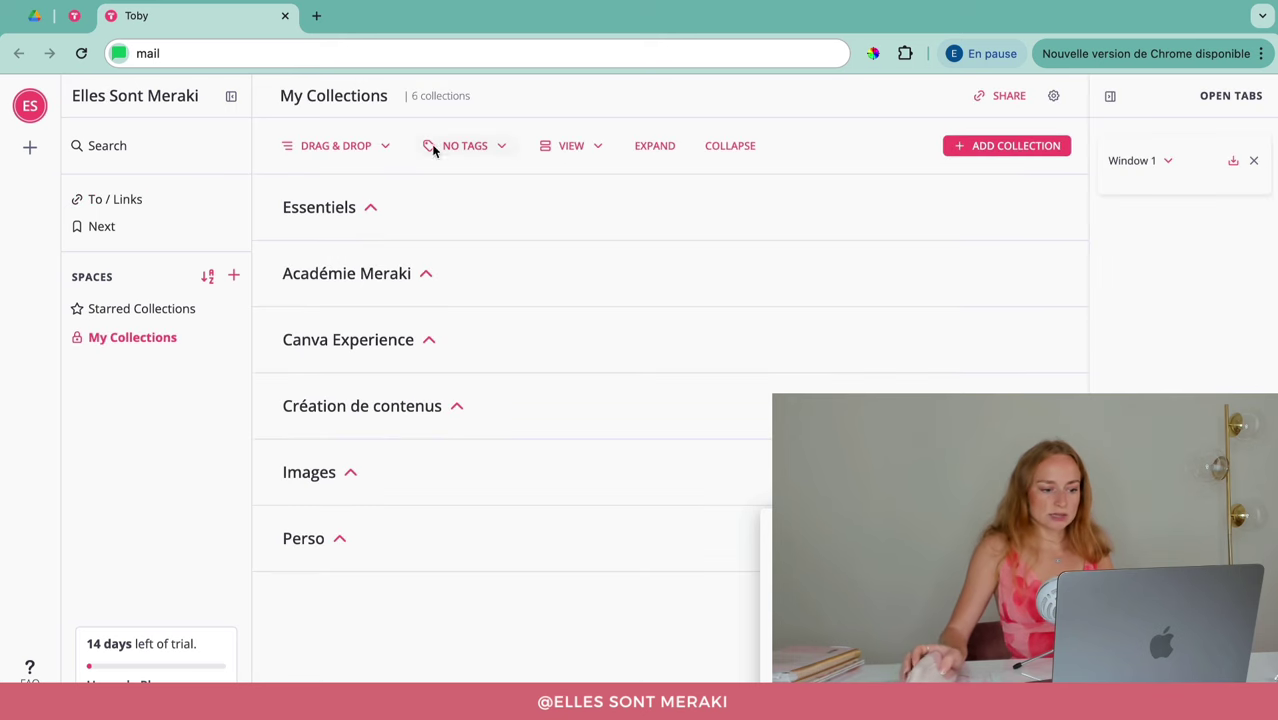